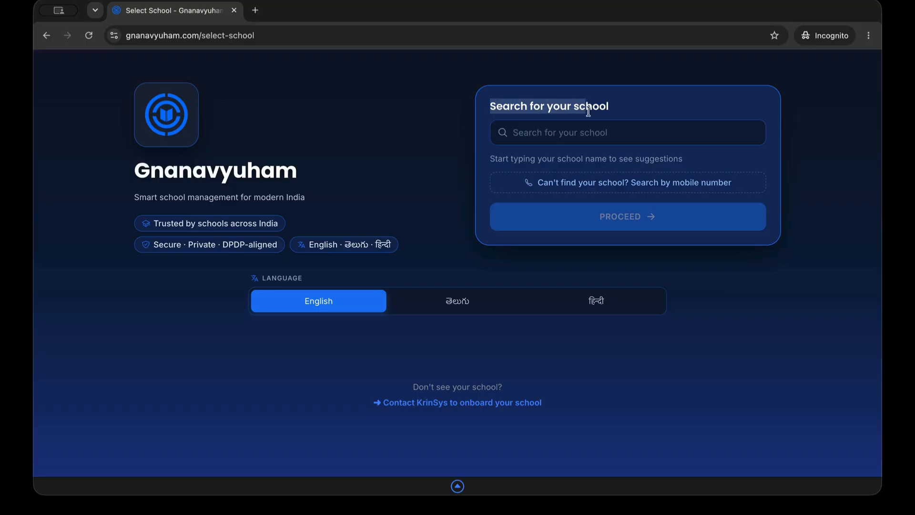
Search 'krinsy', choose KrinSys Demo School and proceed to its login page
click(602, 128)
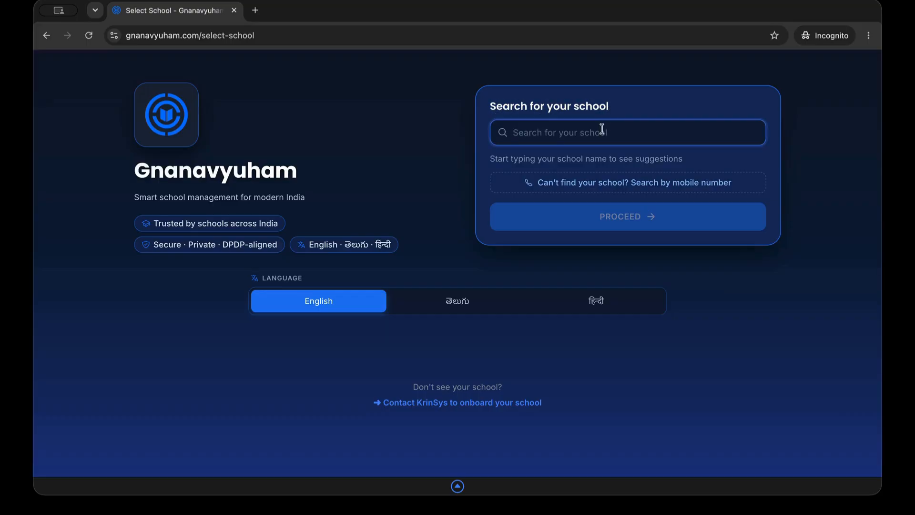
text(krinsys)
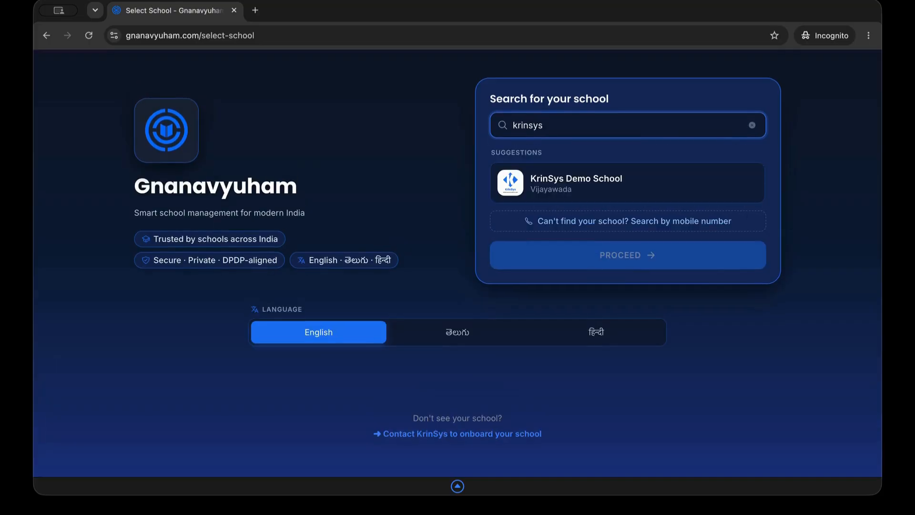
click(572, 190)
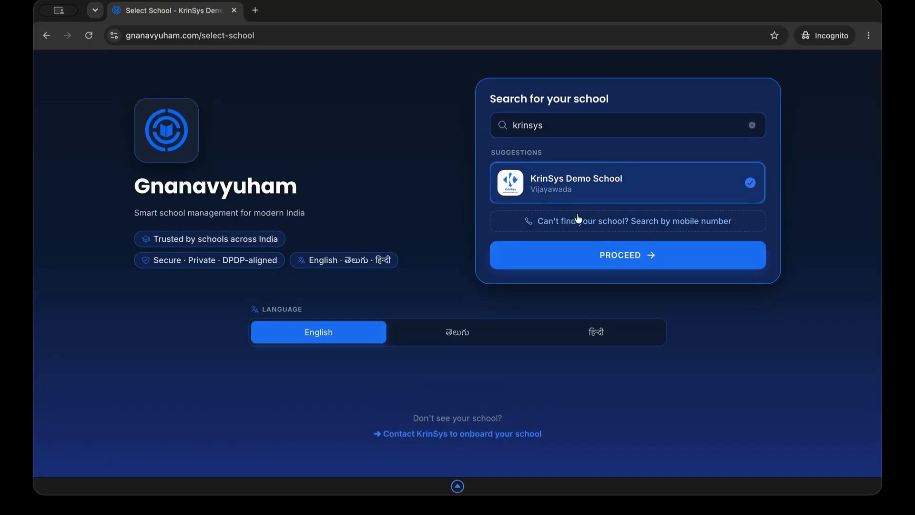
click(613, 256)
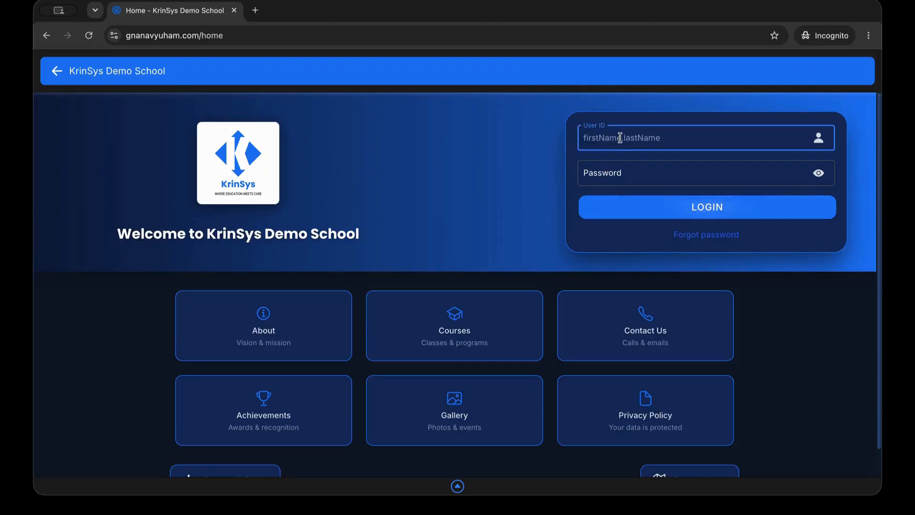
Sign in with the admin user ID and password
text(krinsys.root)
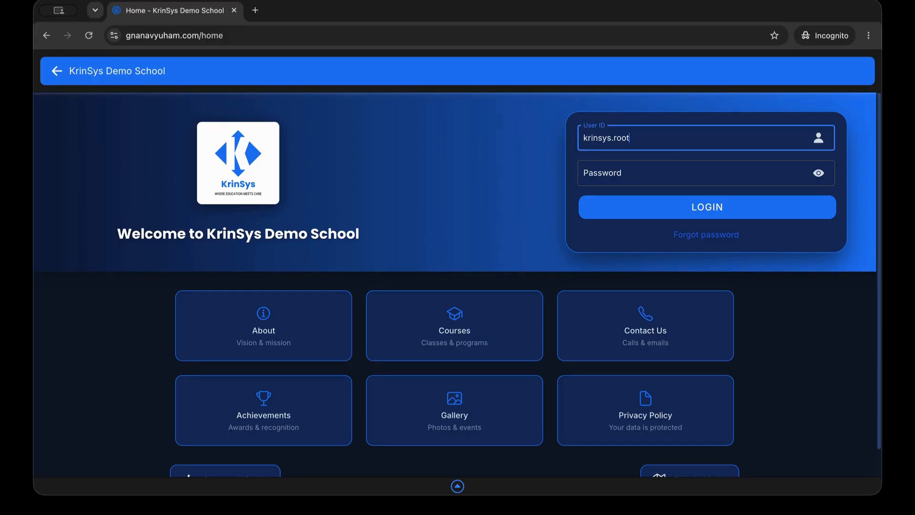
key(Tab)
text(•)
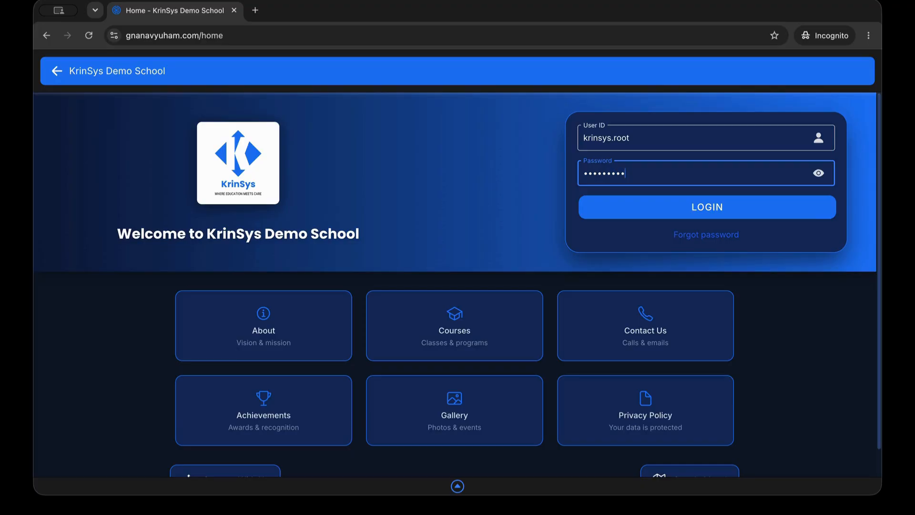
click(696, 214)
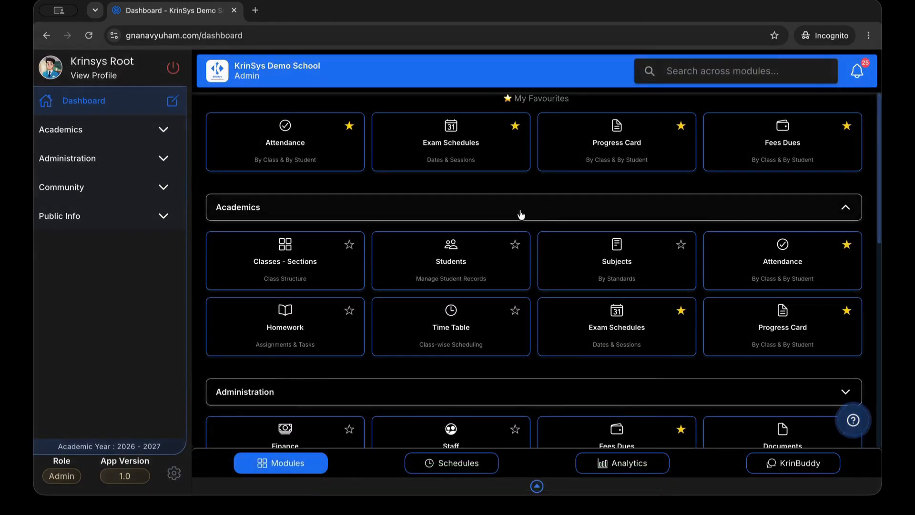
Open Classes - Sections and show the five class standards
scroll(485, 217, down, 1)
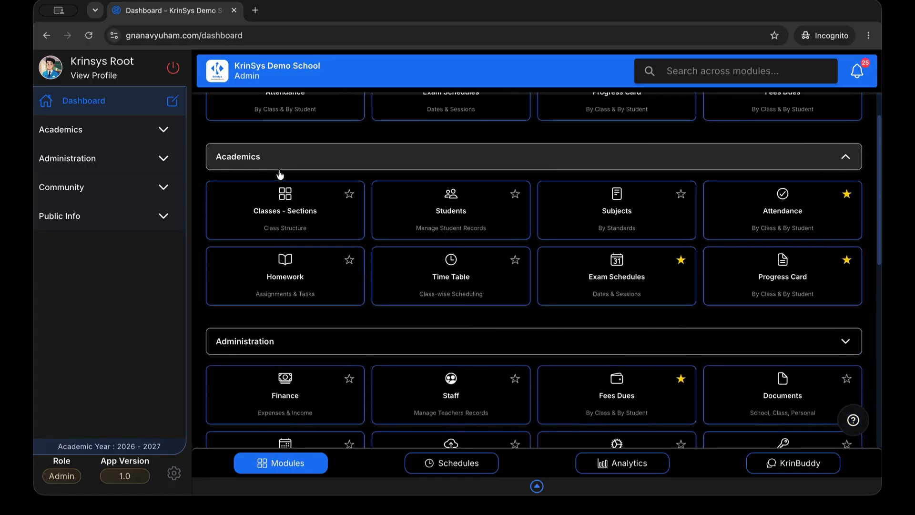
click(311, 235)
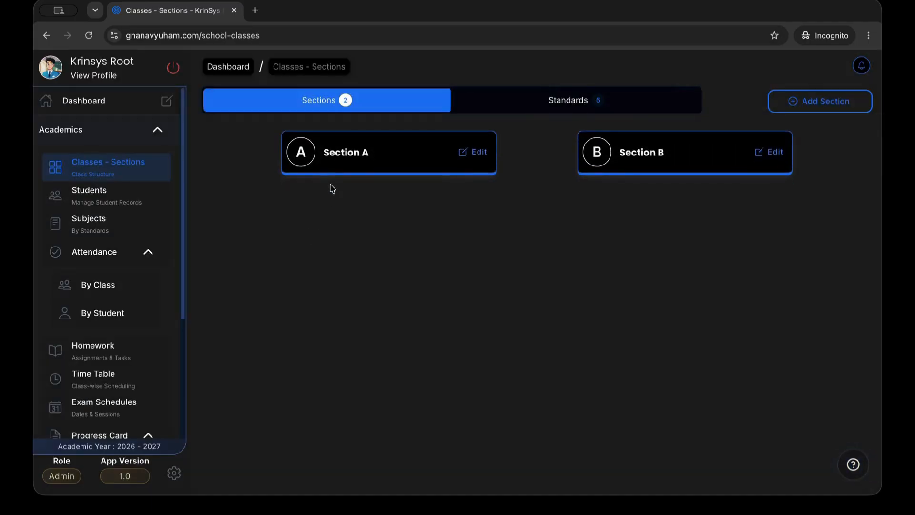
click(536, 101)
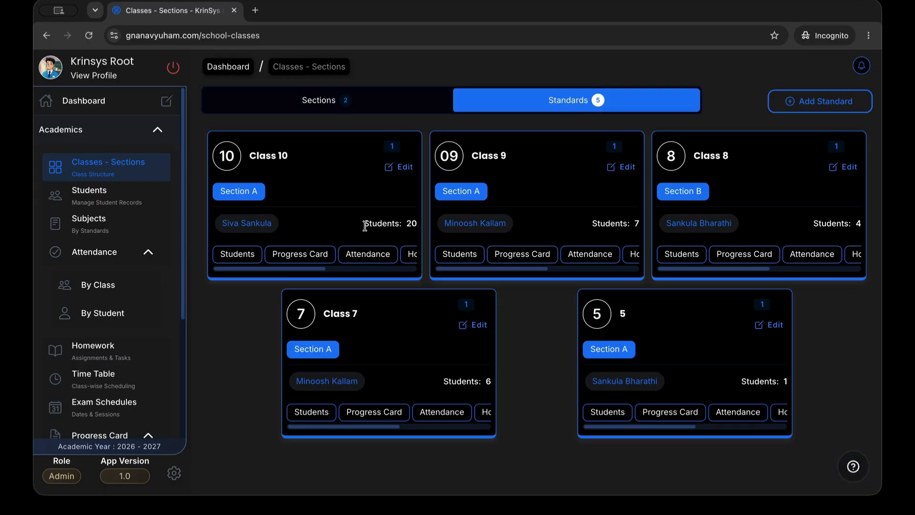
Review the Class 10 student count across the standards table and start a new standard
drag(363, 230, 415, 226)
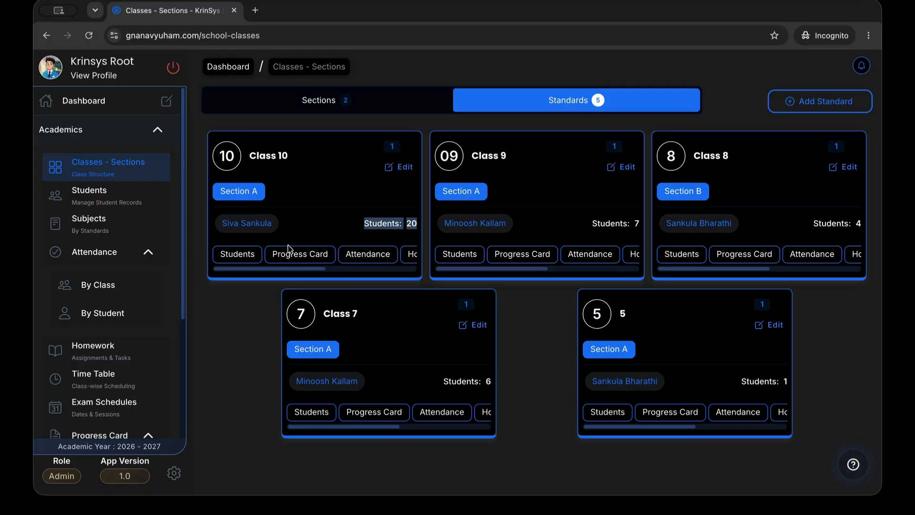
scroll(296, 259, right, 1)
scroll(296, 259, right, 5)
scroll(365, 261, right, 3)
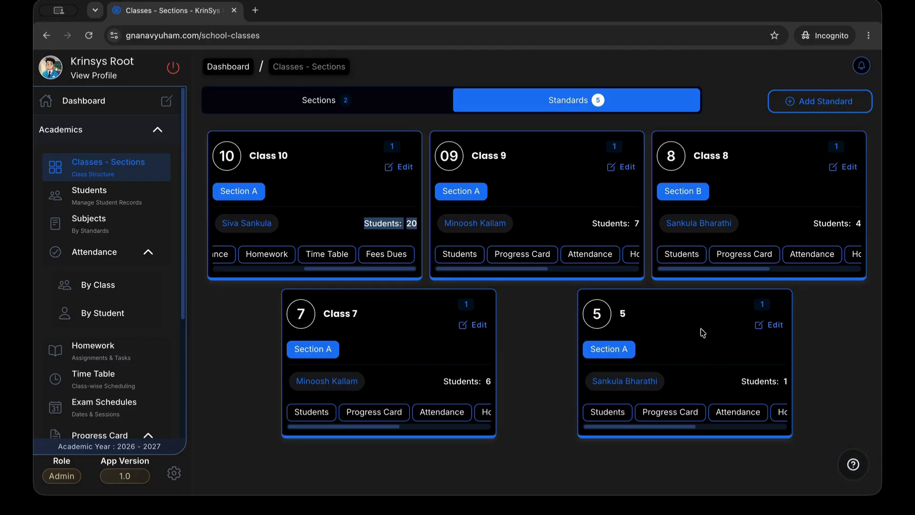
click(830, 110)
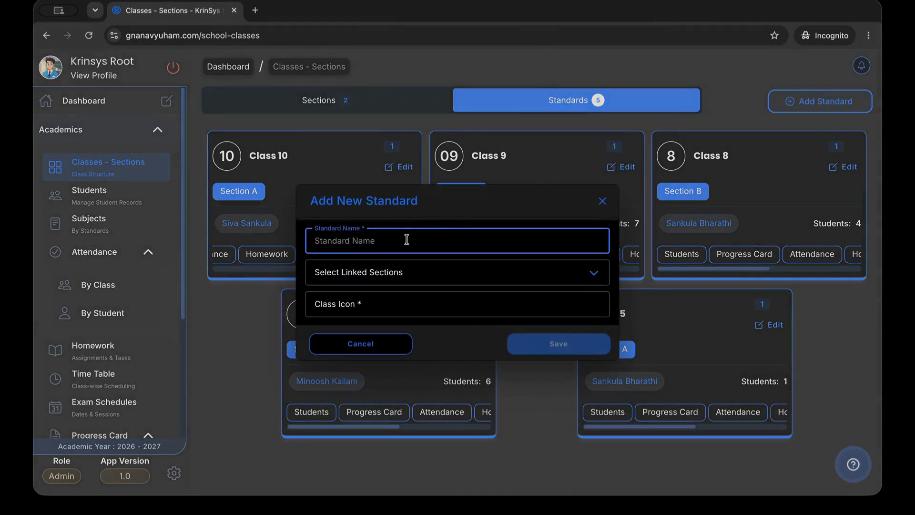
Name the new standard '3rd Class' and link all sections to it
text(3rd Class)
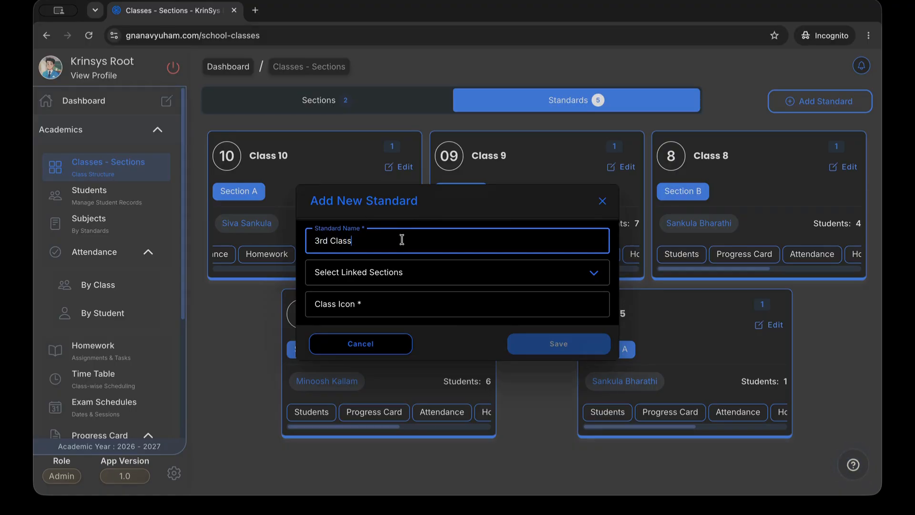
click(377, 272)
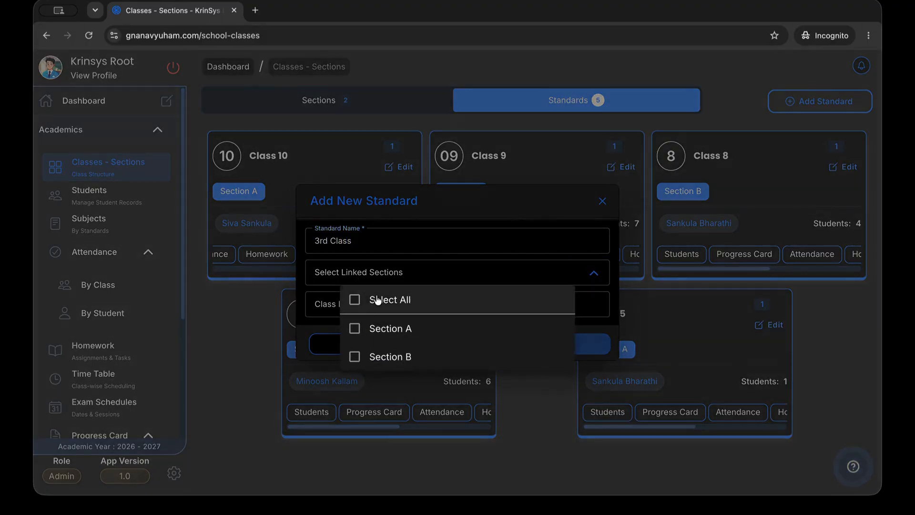
click(378, 301)
click(429, 287)
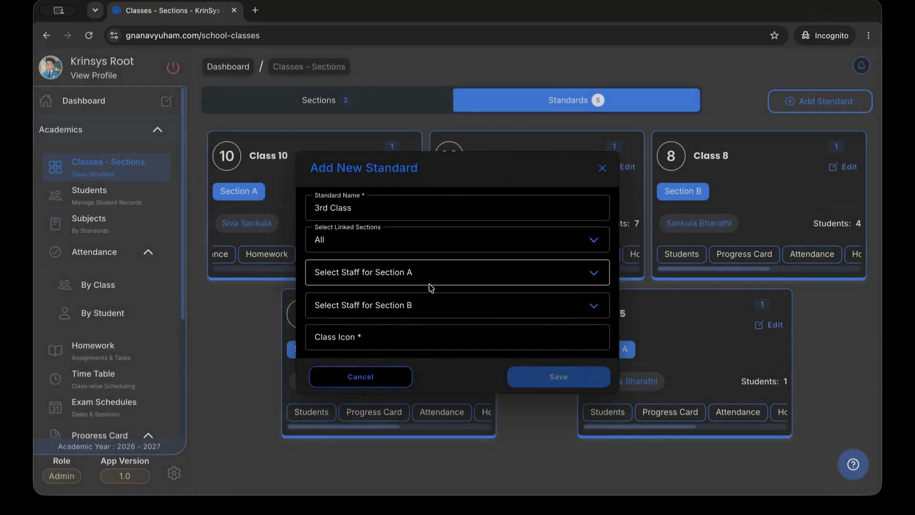
Assign a staff member to Sections A and B, set class icon 3, and save
click(431, 285)
click(422, 328)
click(420, 305)
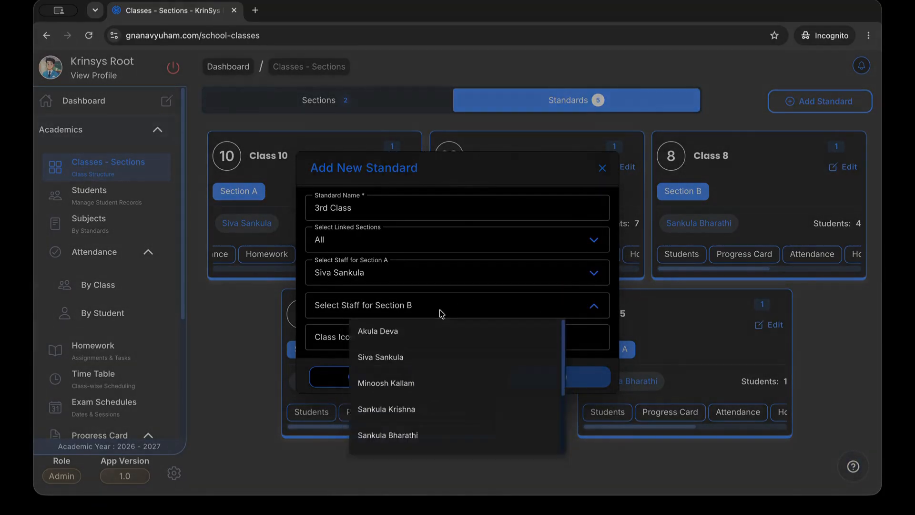
click(409, 387)
click(439, 348)
text(3)
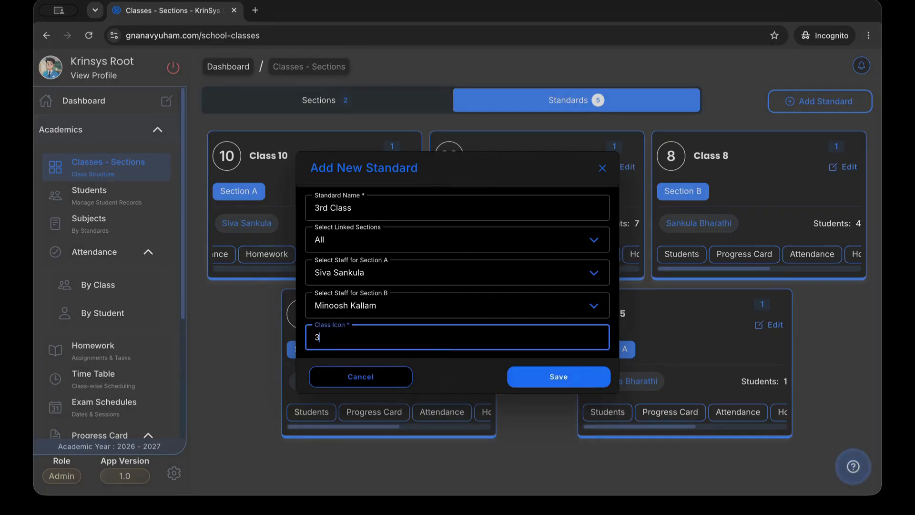
click(526, 377)
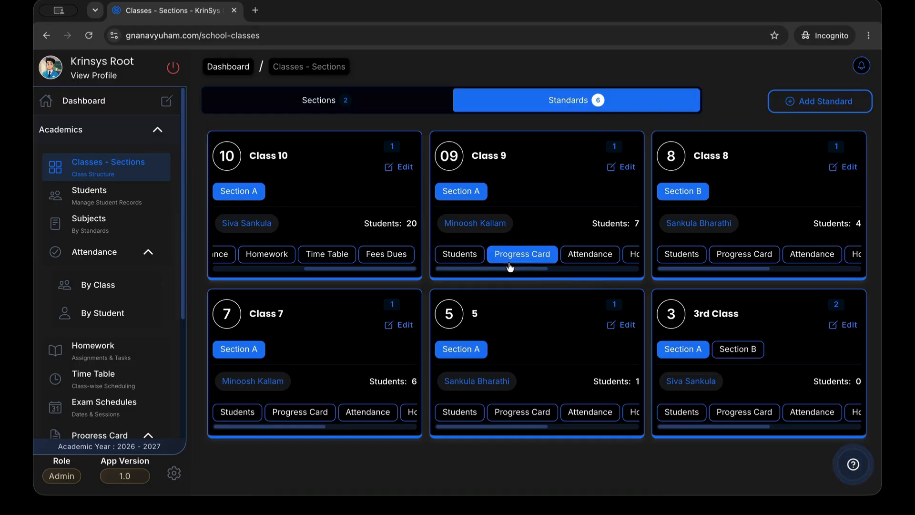
Return to the dashboard, open the 38-student list, and bring up the top-right student's card actions
click(241, 70)
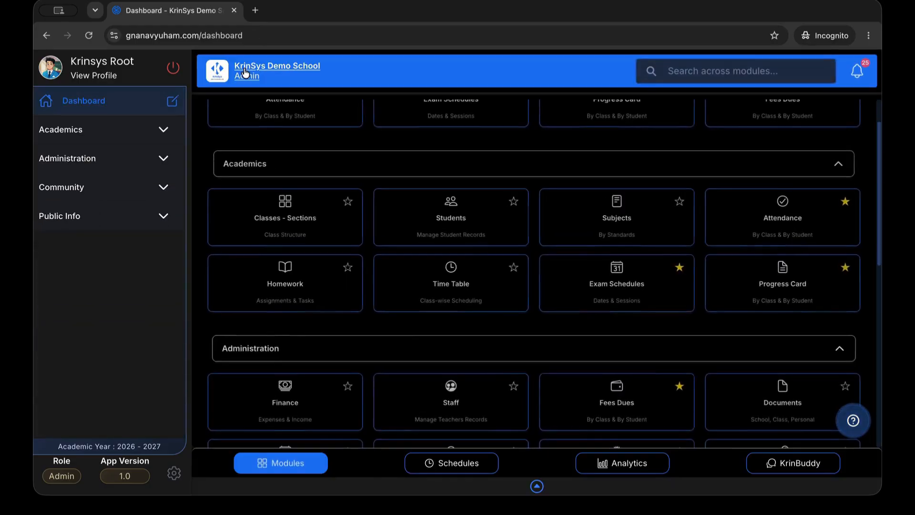
click(430, 205)
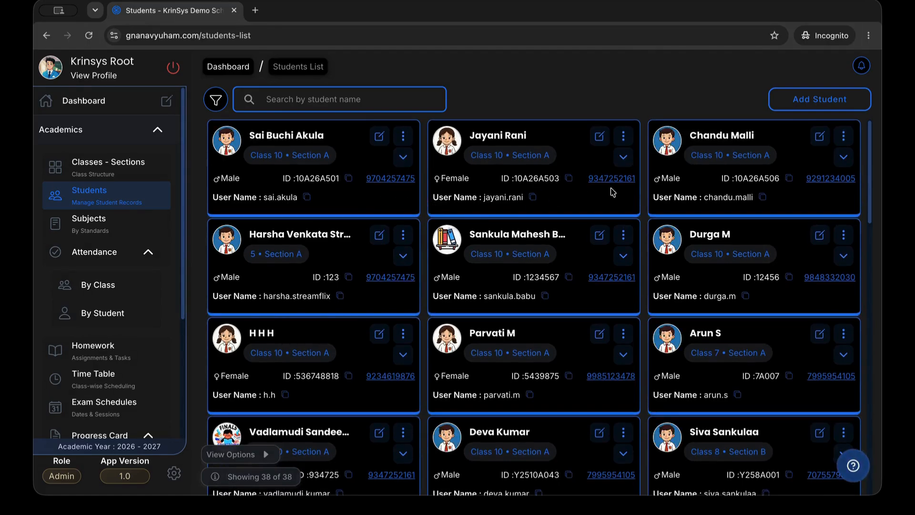
scroll(698, 252, down, 1)
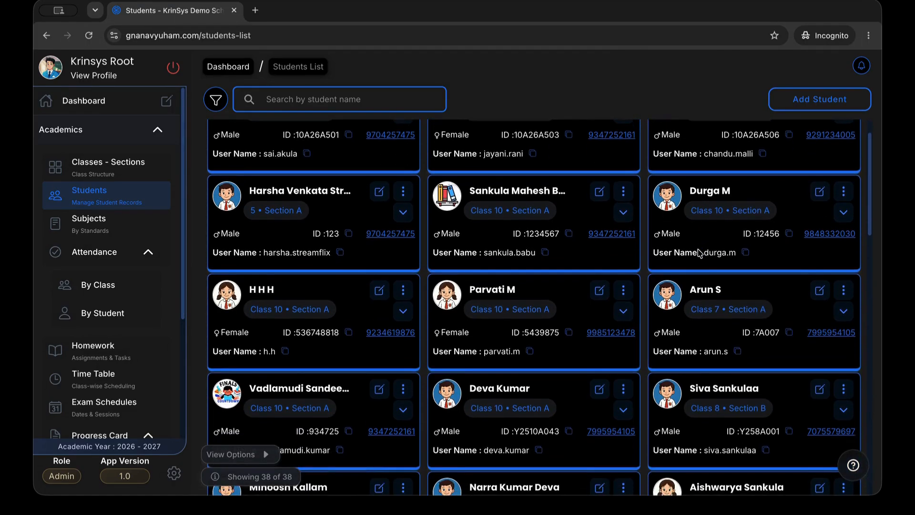
scroll(698, 253, up, 1)
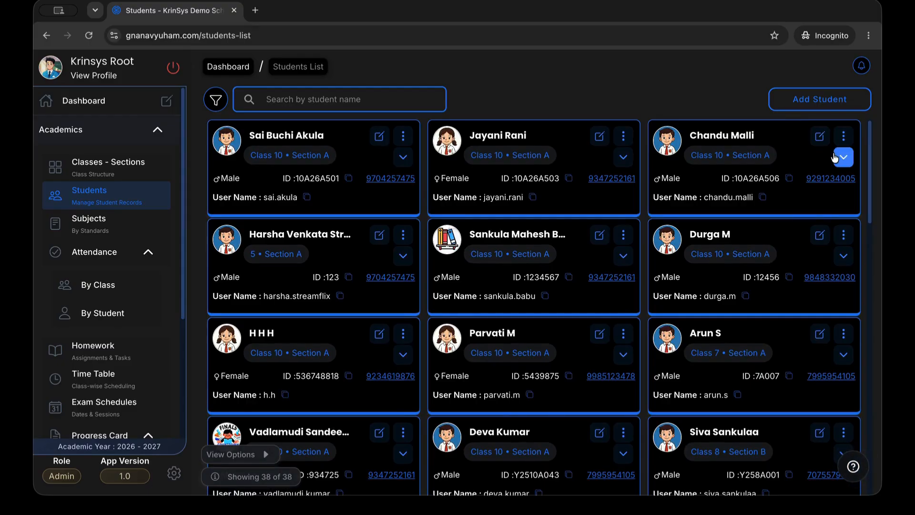
click(843, 157)
scroll(710, 221, right, 3)
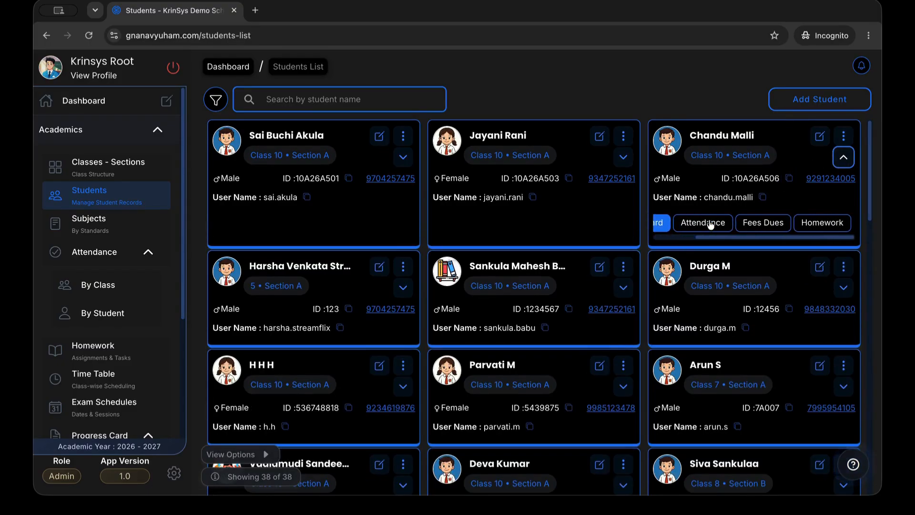
scroll(737, 228, left, 3)
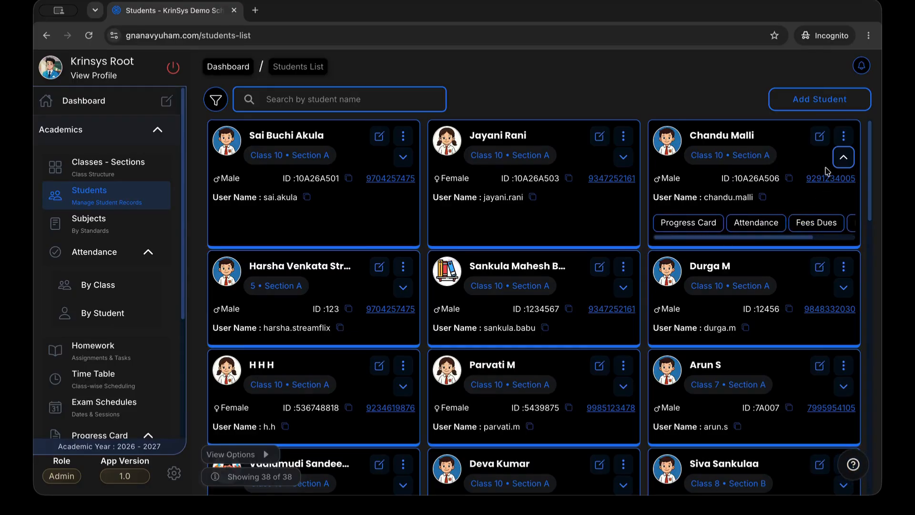
click(843, 136)
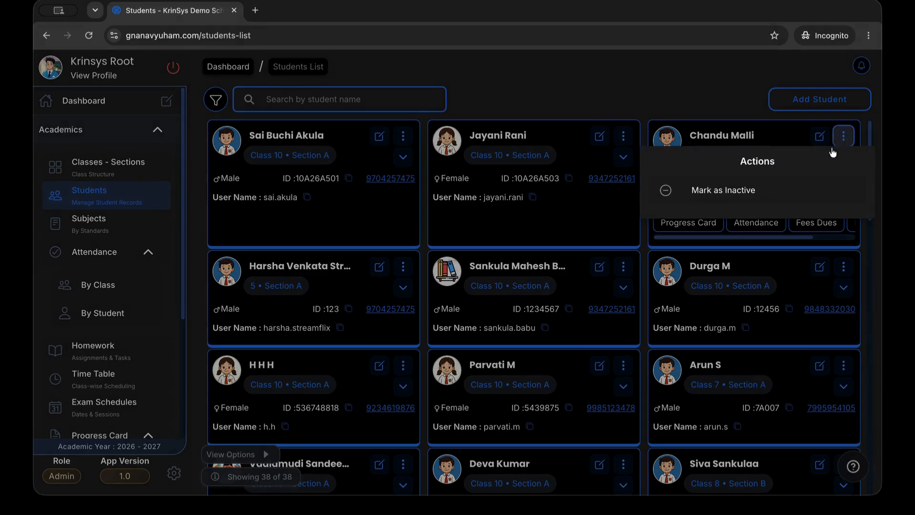
click(760, 138)
click(724, 136)
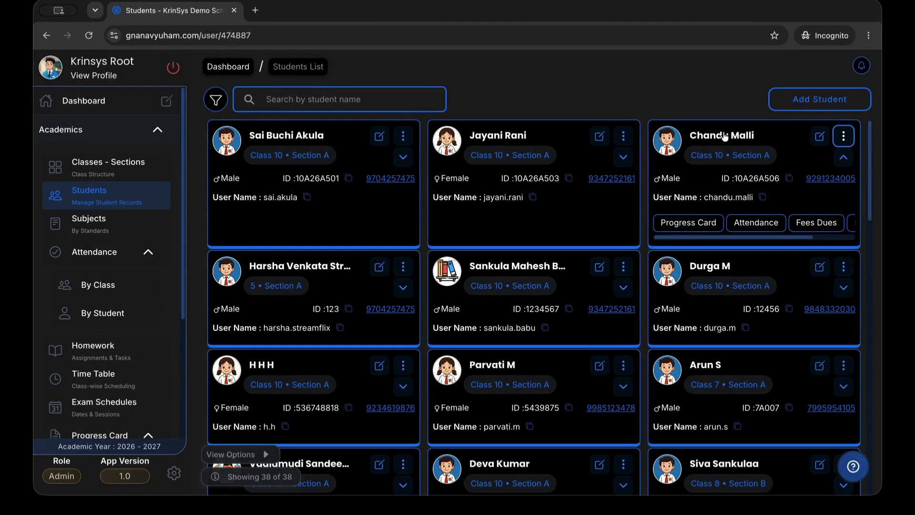
scroll(521, 147, down, 3)
scroll(521, 147, up, 3)
scroll(436, 228, down, 3)
scroll(436, 227, down, 6)
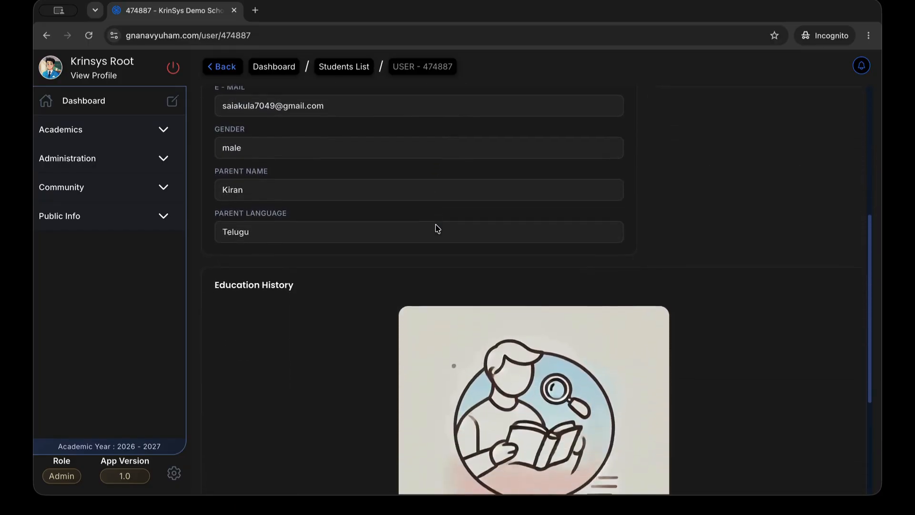
scroll(433, 287, down, 2)
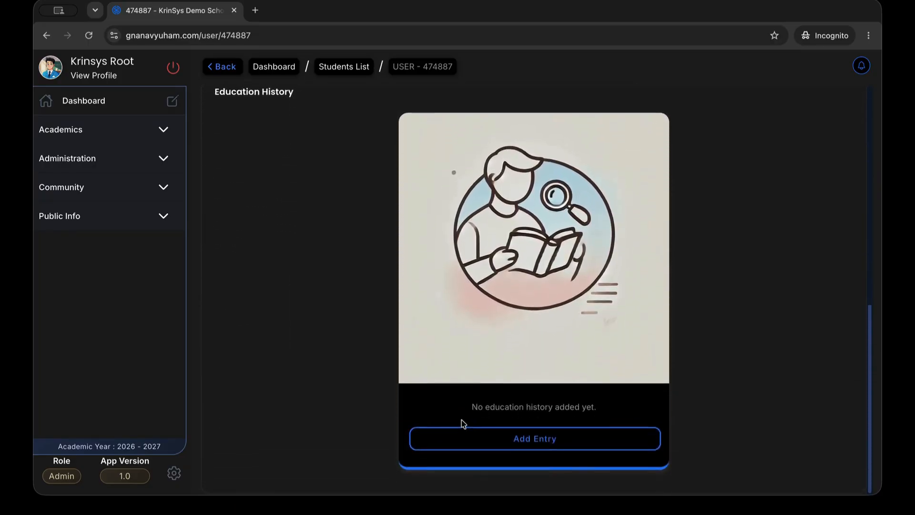
click(505, 436)
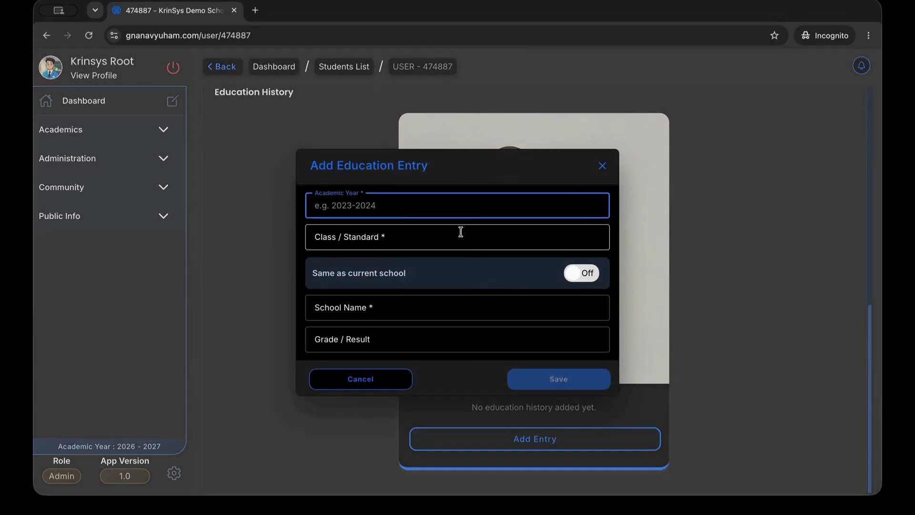
click(602, 166)
key(alt+Left)
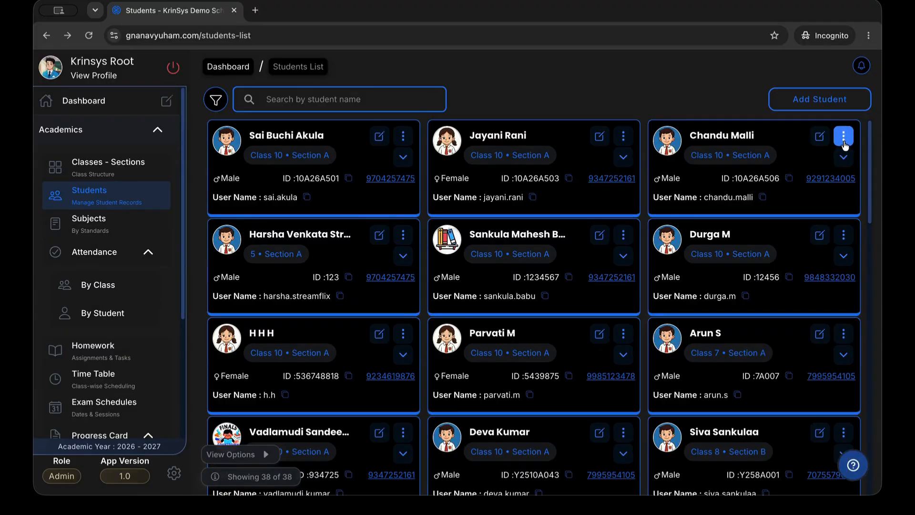
click(843, 136)
Replace the top-right Class 10 Section A student's mobile number with the new number and save
click(820, 136)
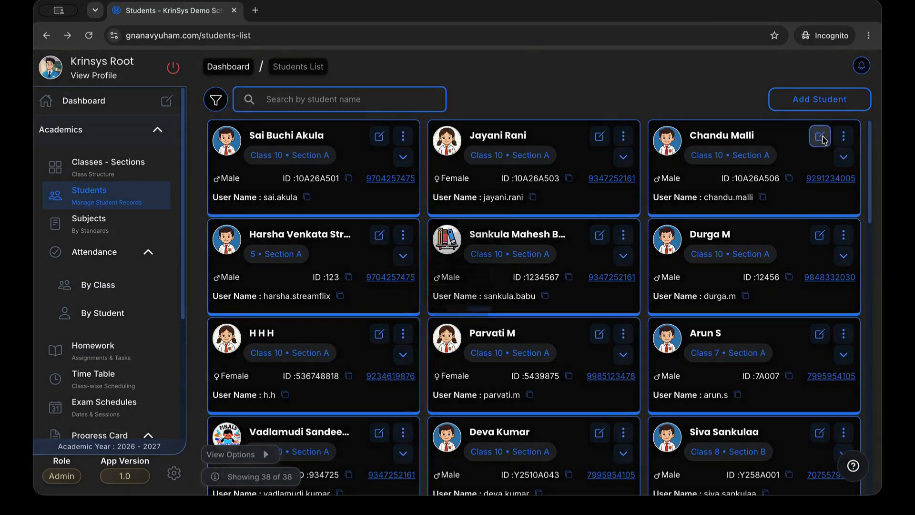
click(820, 136)
scroll(415, 289, down, 3)
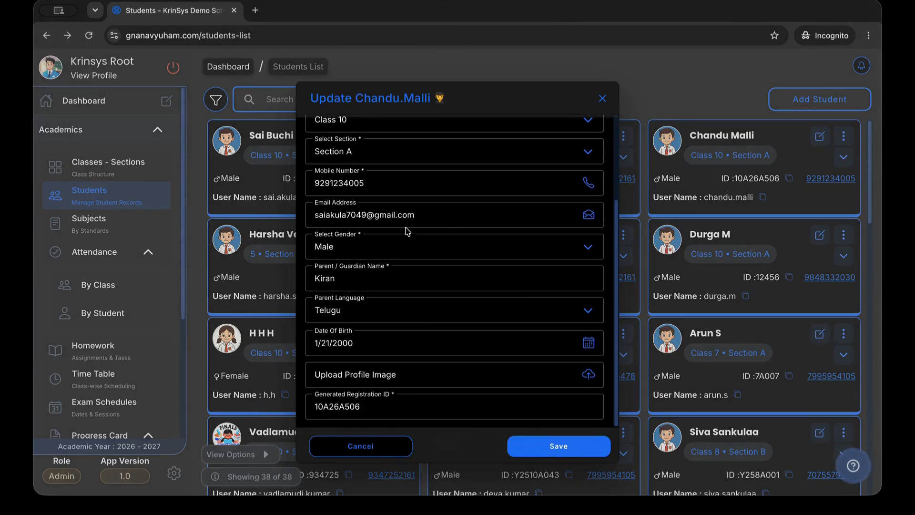
scroll(406, 230, up, 1)
double_click(415, 201)
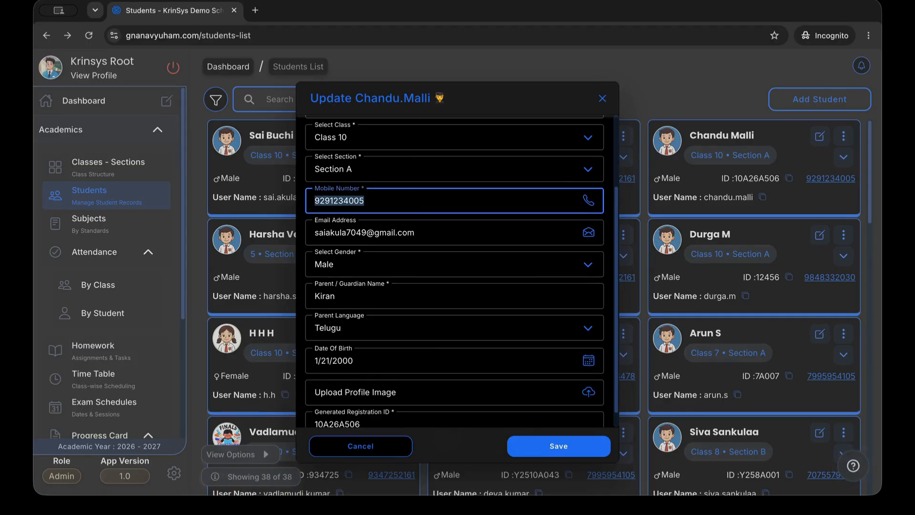
key(BackSpace)
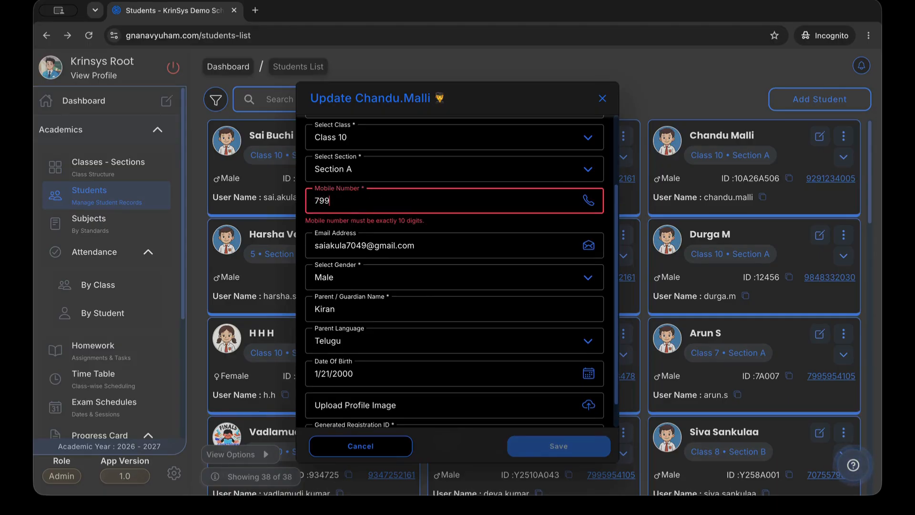
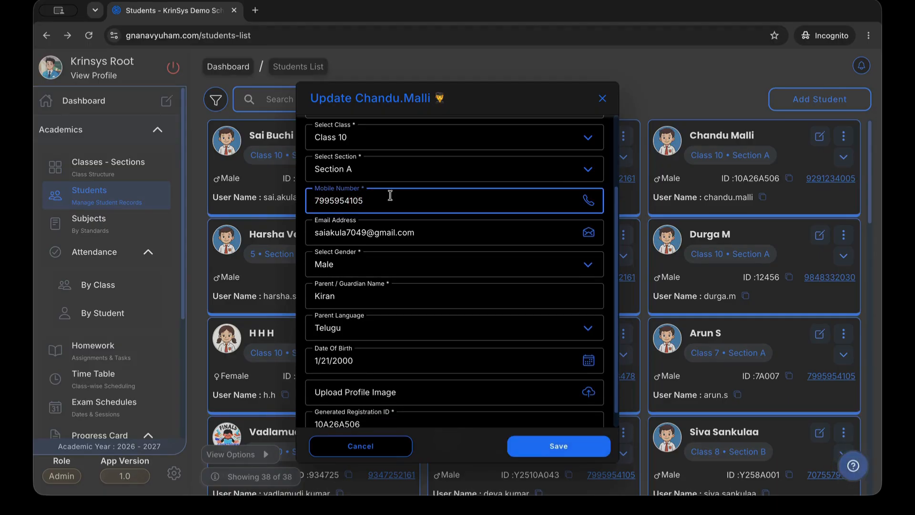
click(558, 445)
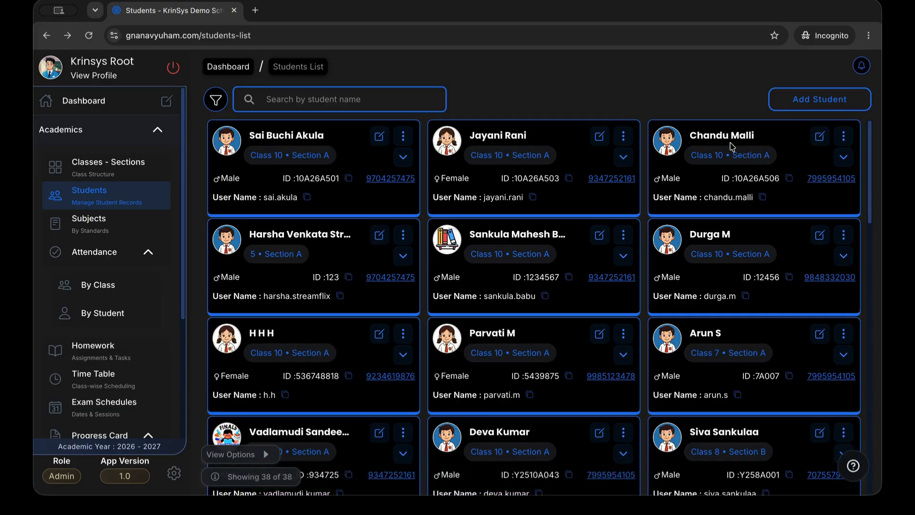
click(232, 75)
Show the Subjects page for Class 10-Section A
click(664, 220)
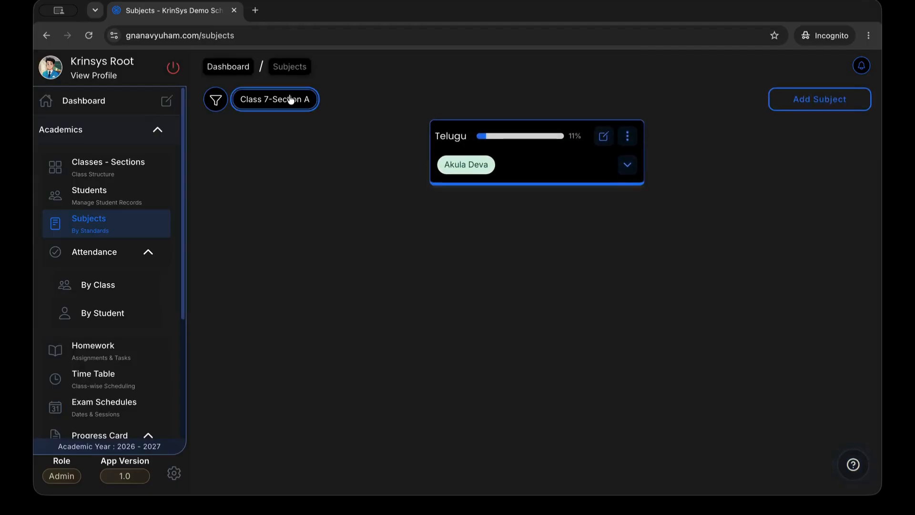
click(291, 100)
drag(470, 388, 470, 447)
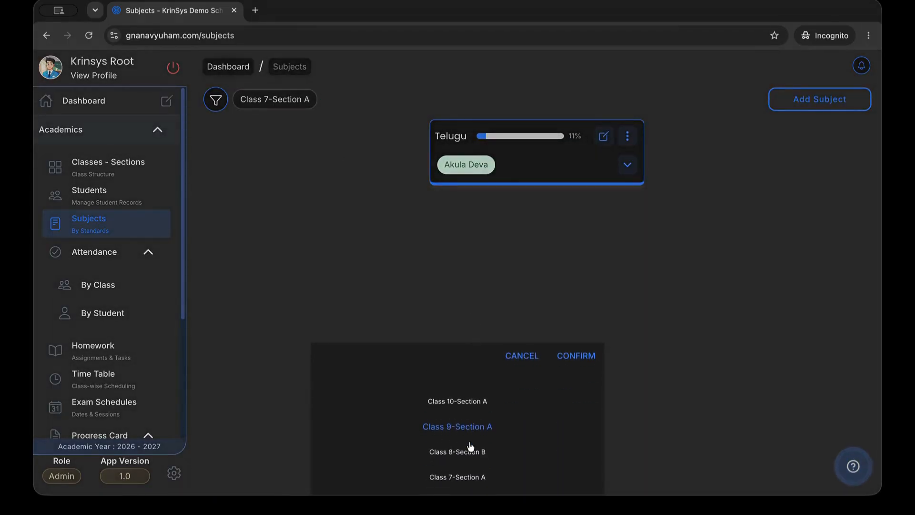
click(481, 403)
click(577, 357)
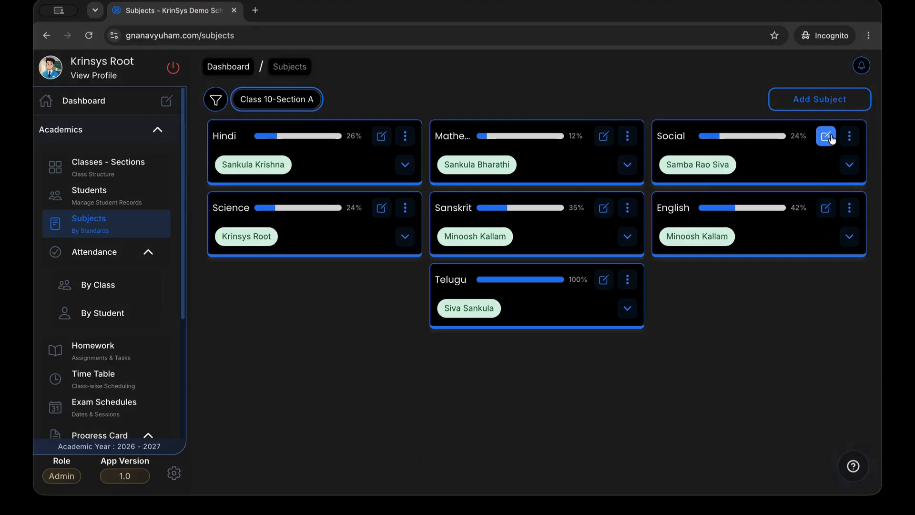
Set the Social subject's coverage to 50% and save it
click(826, 136)
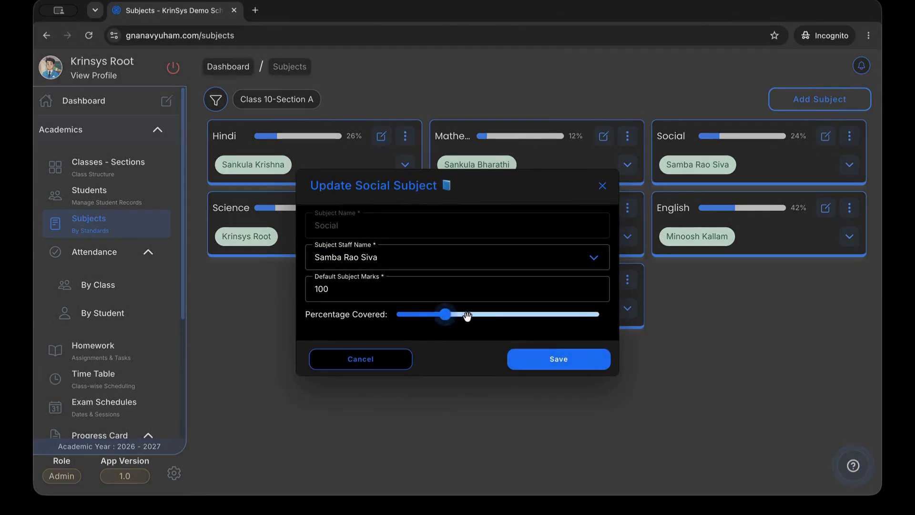
drag(467, 316, 497, 314)
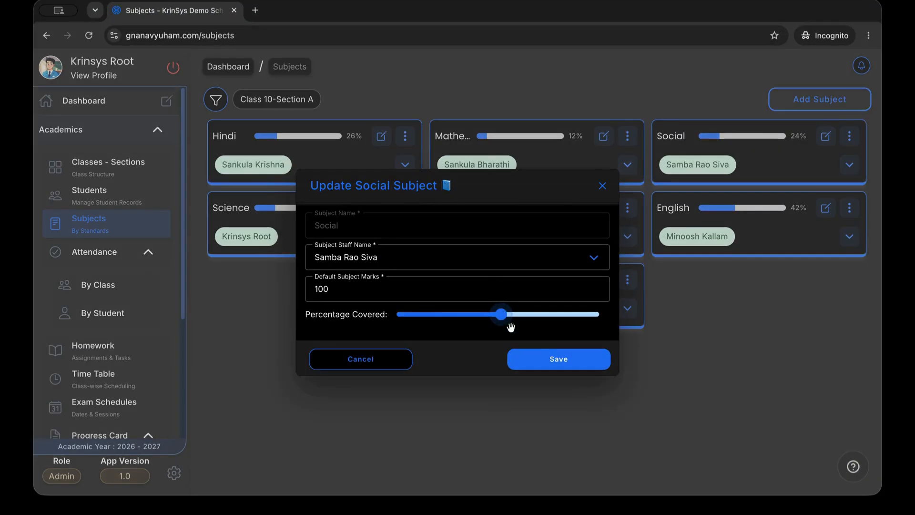
click(537, 358)
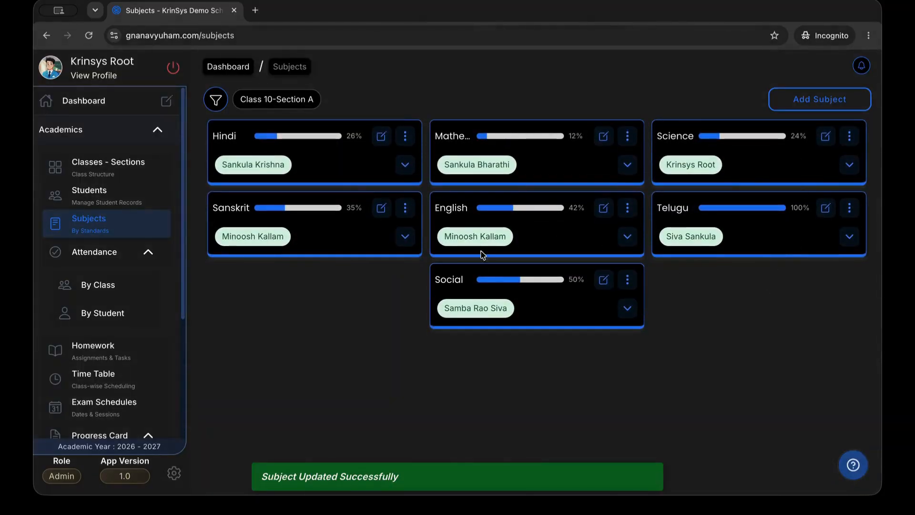
click(627, 308)
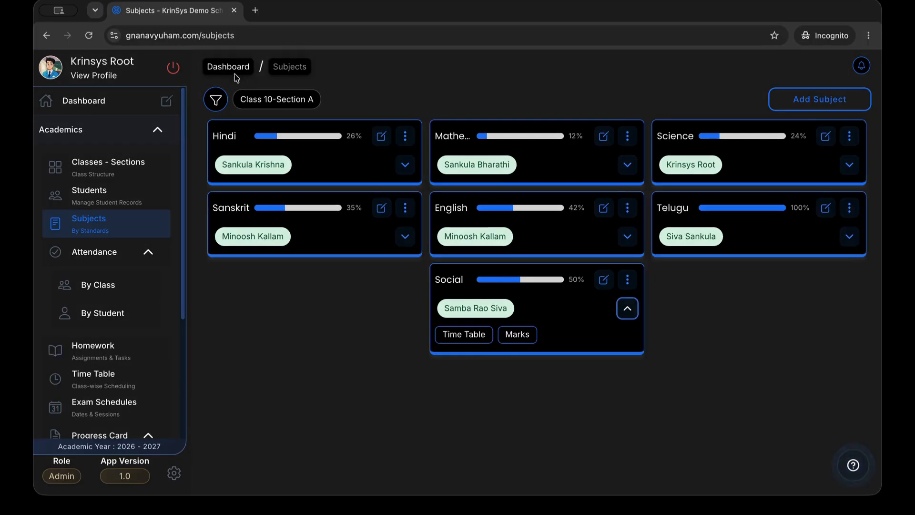
Open By Class attendance for Class 10-Section A and edit Wednesday 08/07/2026
click(238, 67)
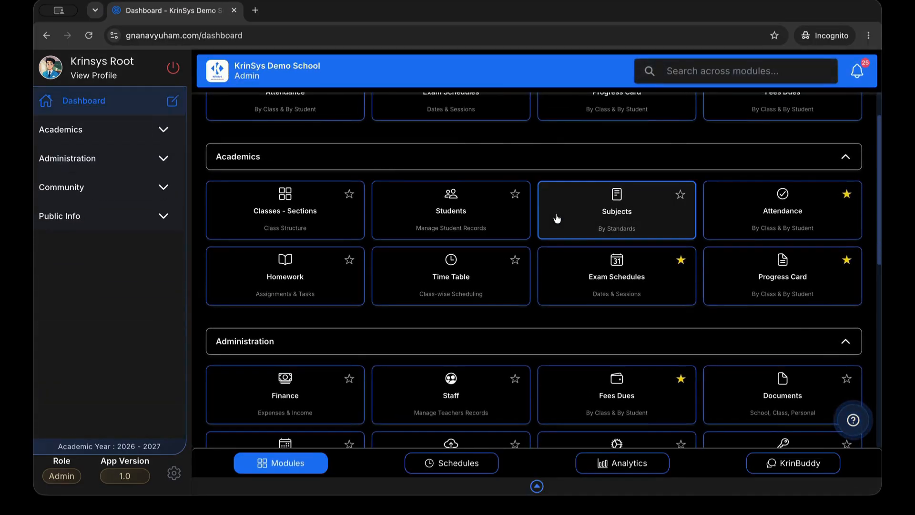
click(746, 231)
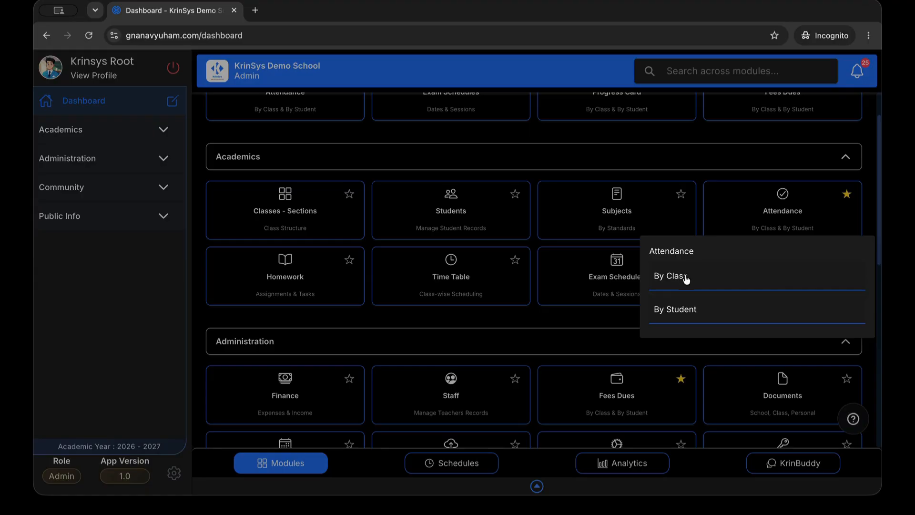
click(705, 197)
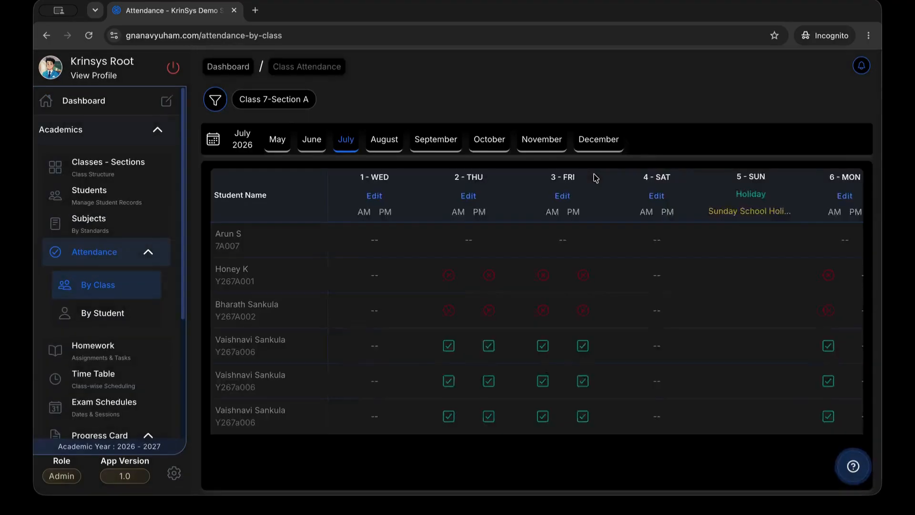
click(281, 100)
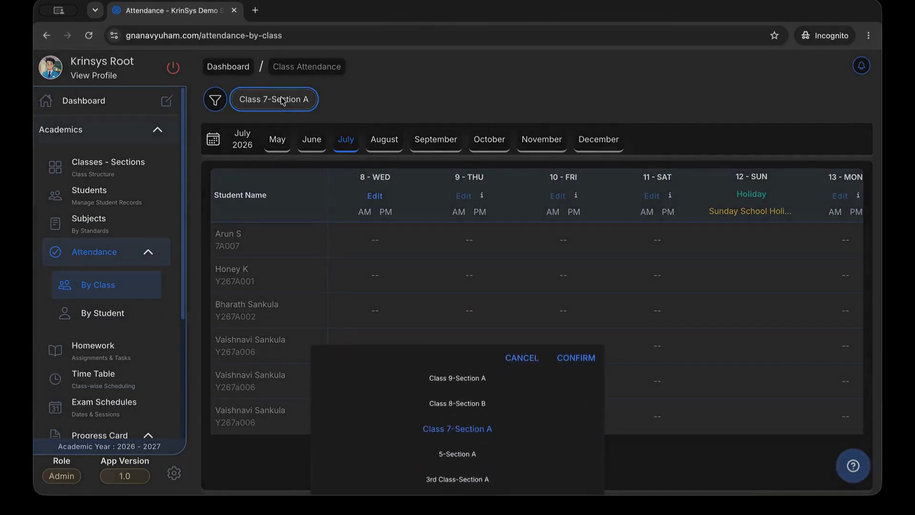
scroll(455, 393, up, 3)
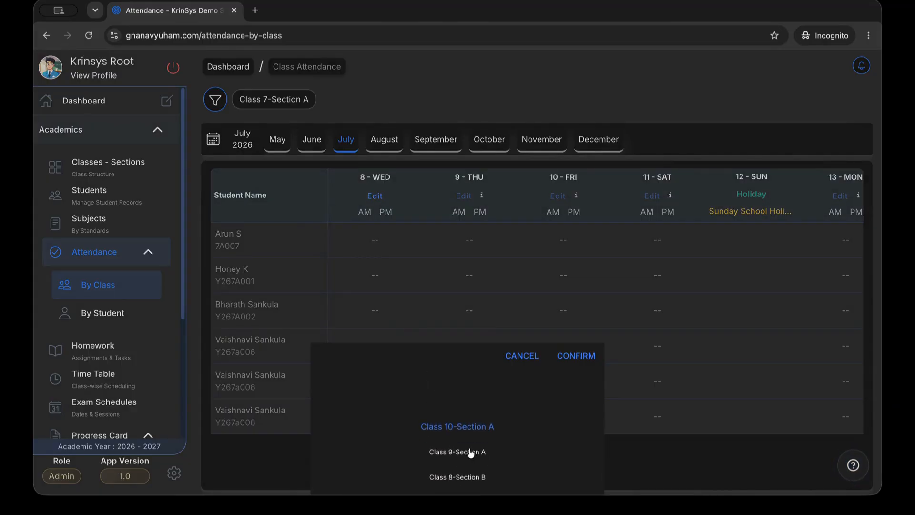
click(574, 356)
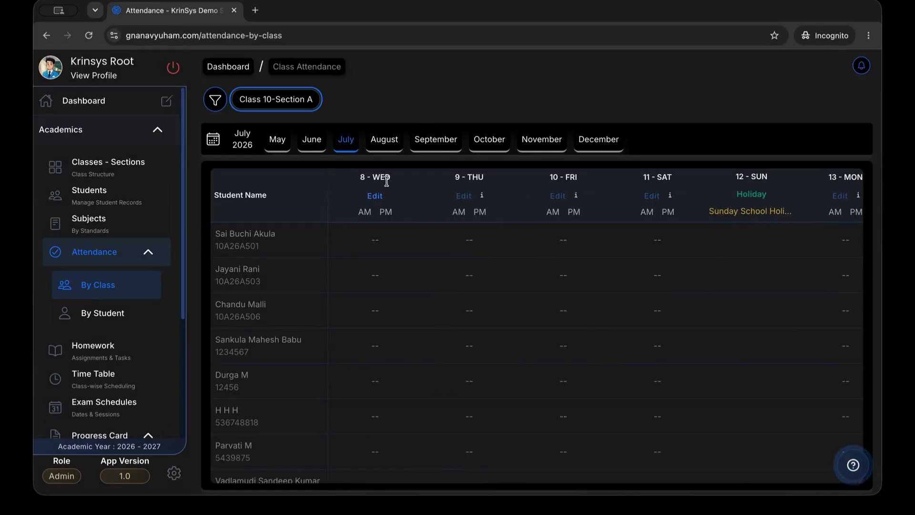
click(375, 196)
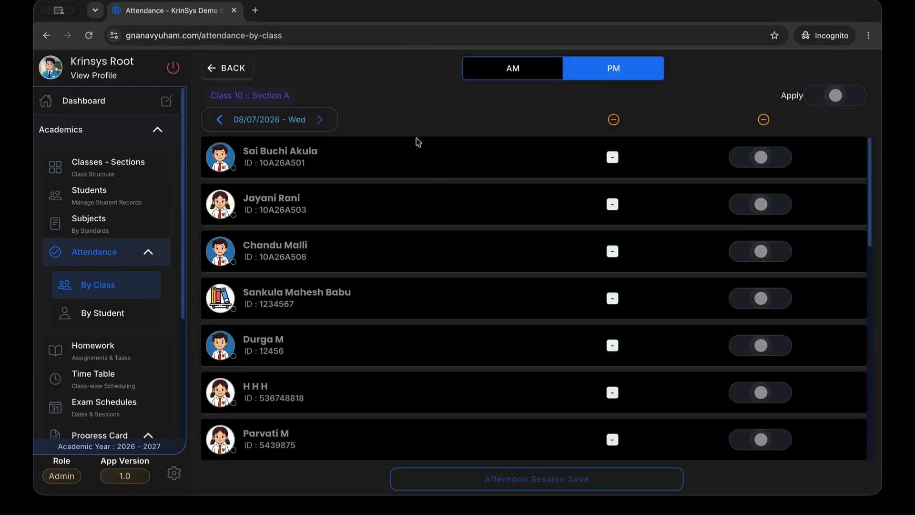
Select the AM session and mark every student present
click(514, 66)
click(515, 67)
click(519, 71)
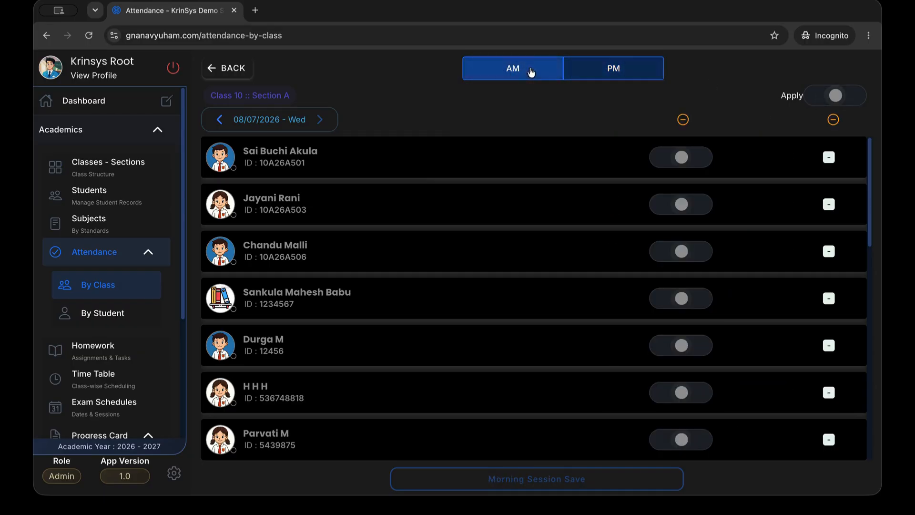
click(841, 95)
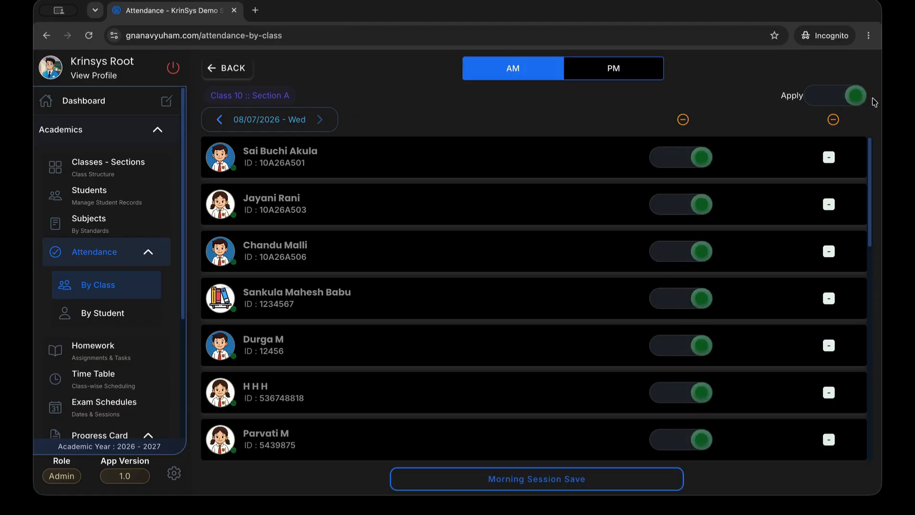
scroll(696, 310, down, 3)
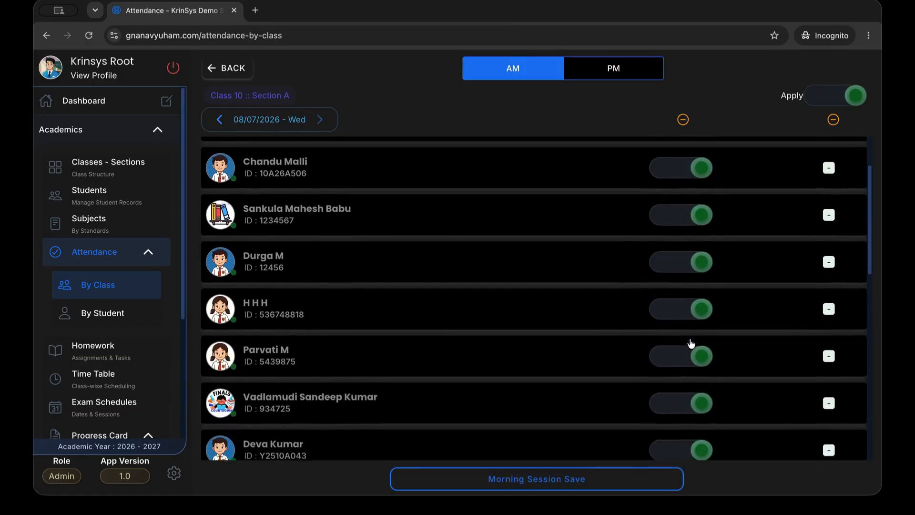
scroll(691, 343, down, 5)
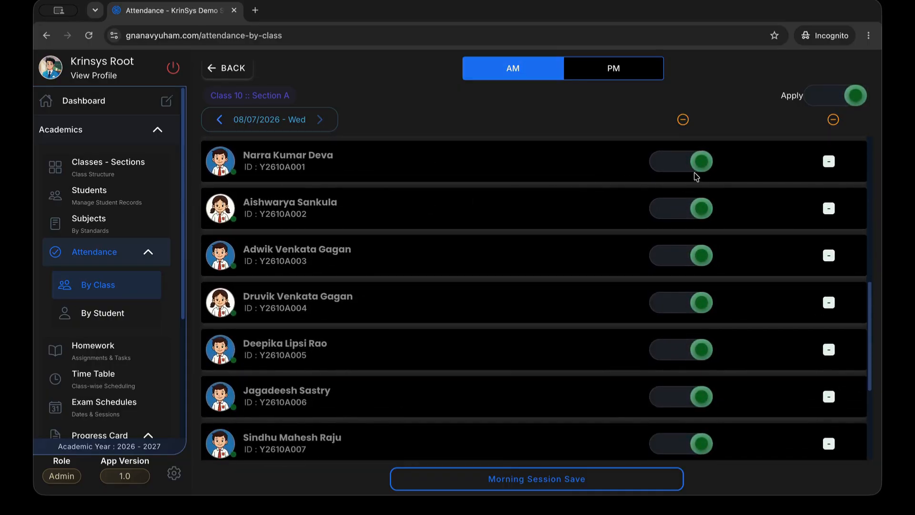
Mark three students absent, then save and confirm the morning attendance
click(701, 163)
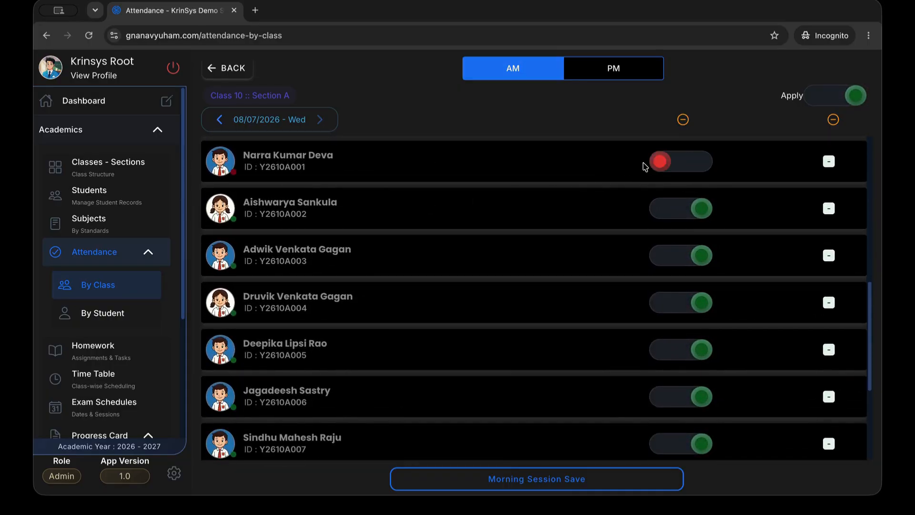
click(703, 209)
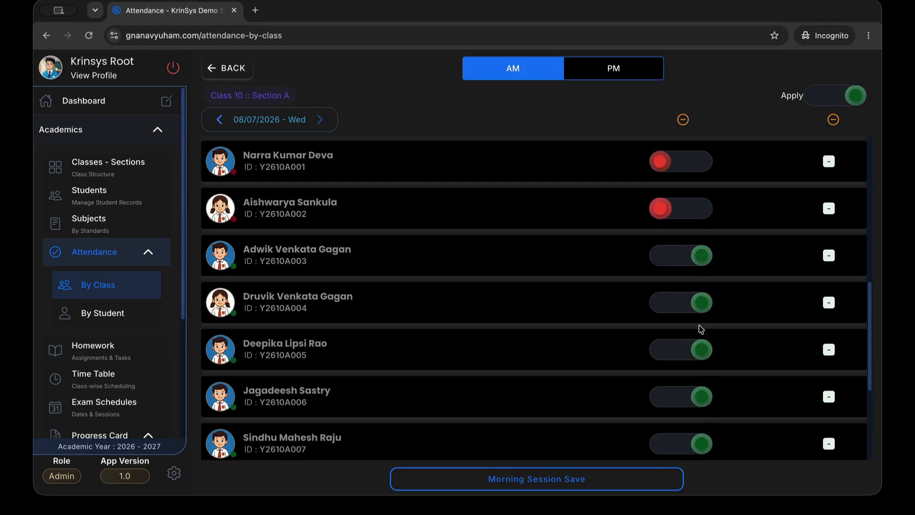
scroll(696, 373, down, 3)
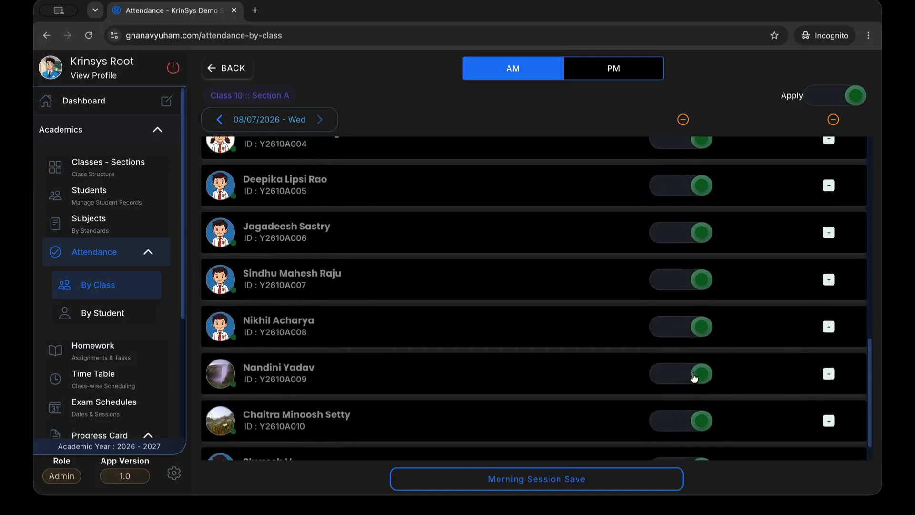
click(687, 375)
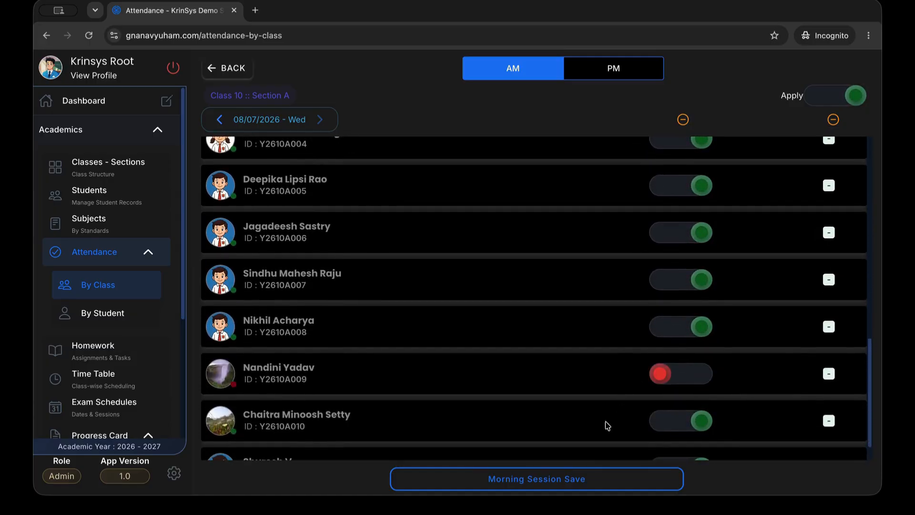
click(582, 480)
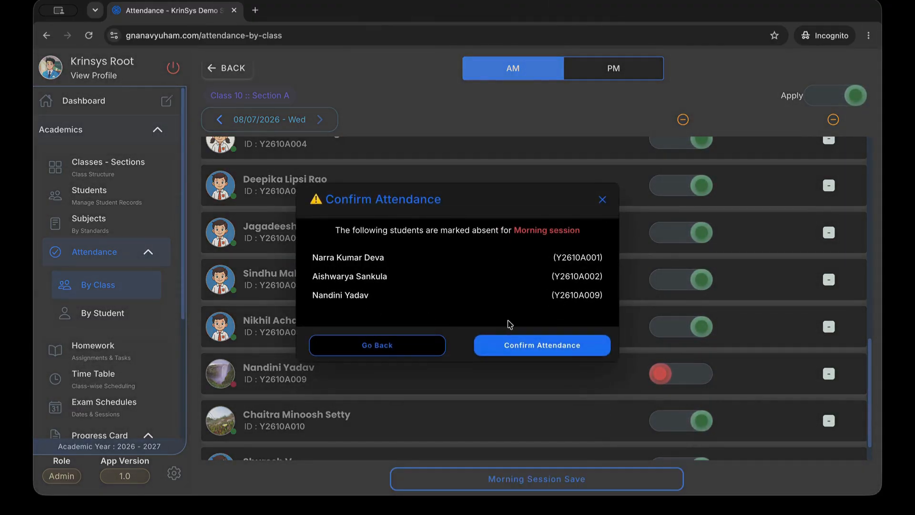
click(512, 353)
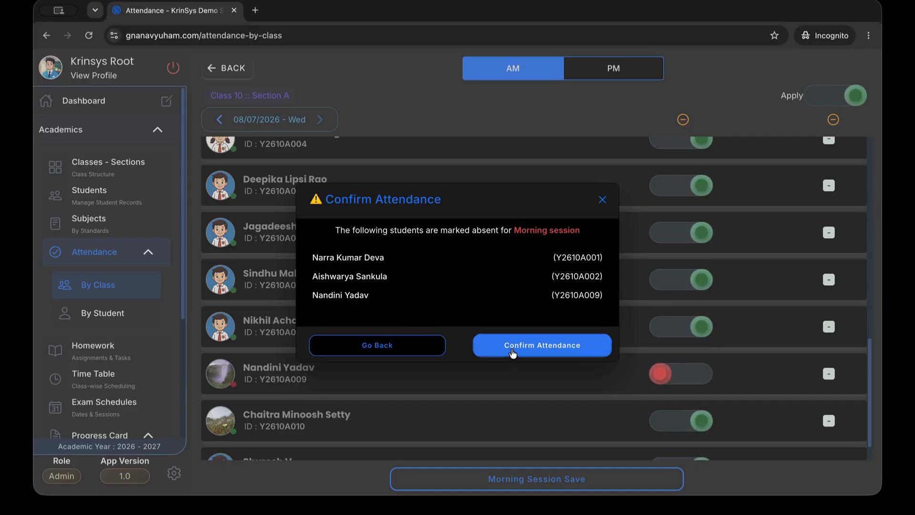
scroll(561, 274, up, 1)
scroll(561, 274, up, 5)
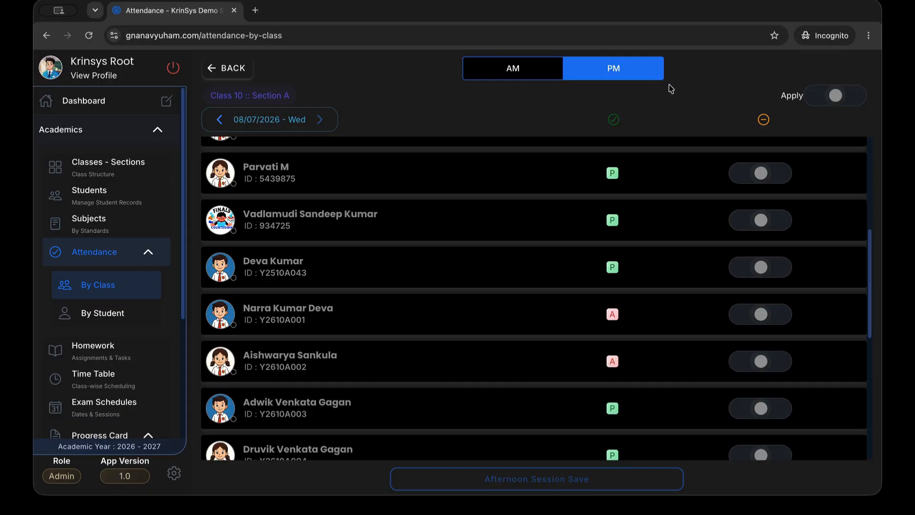
Return to the monthly attendance table, scroll its student rows, then open student-wise attendance
click(249, 70)
scroll(378, 352, down, 10)
scroll(394, 405, down, 3)
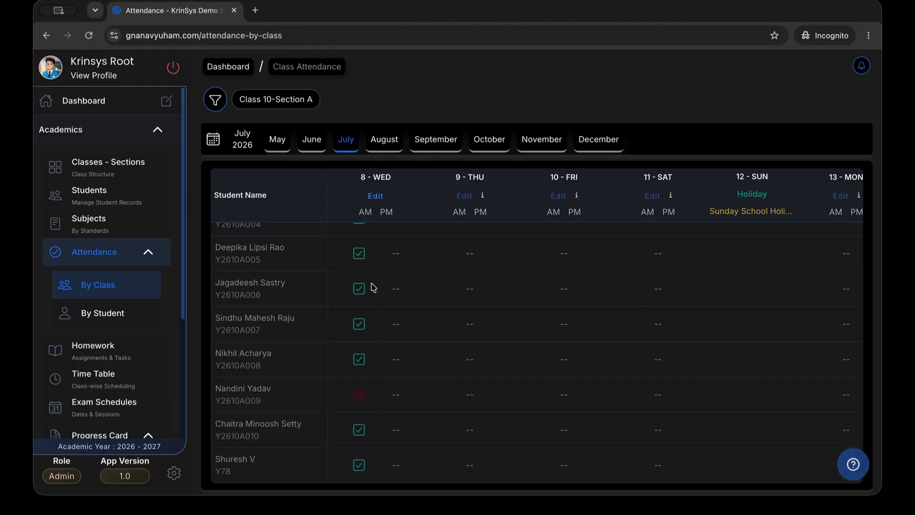
click(146, 314)
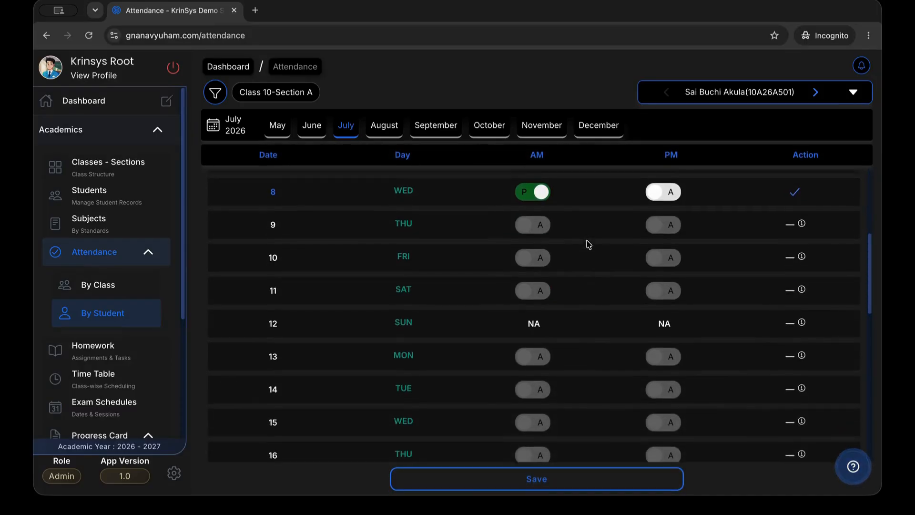
Scroll the student's July 2026 attendance table back to the top
scroll(587, 243, up, 5)
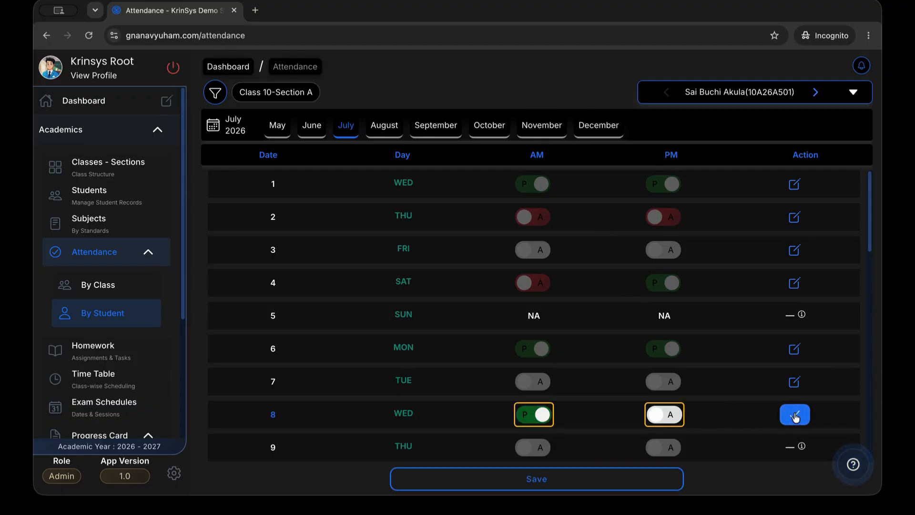
Switch 8 July's PM session from absent to present, then go back to the dashboard
click(660, 416)
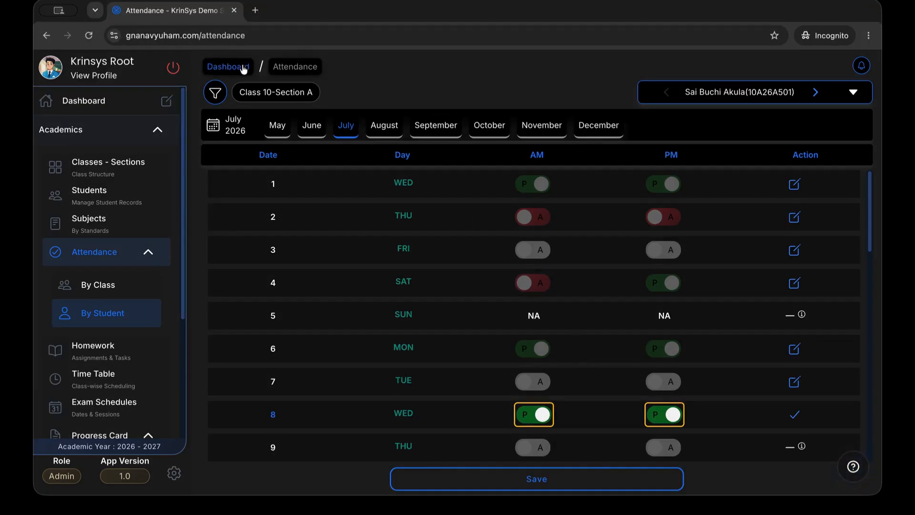
click(208, 61)
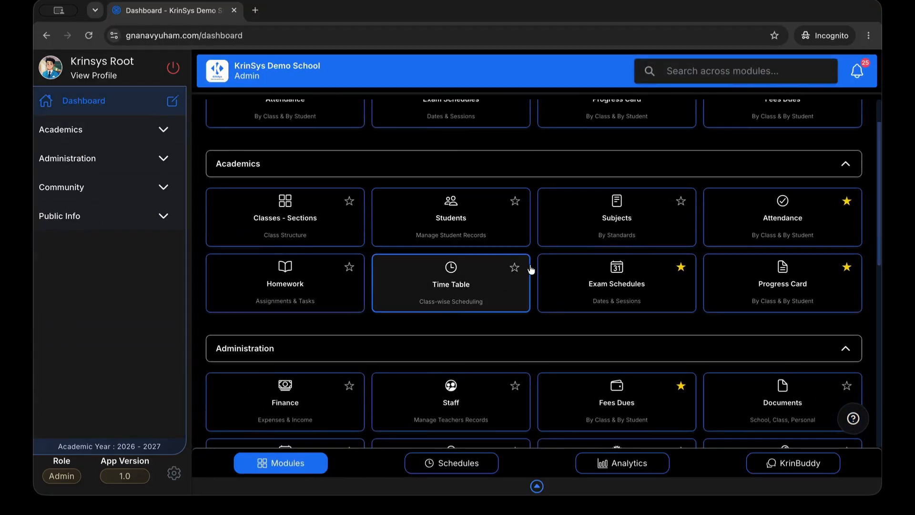
Open the Class 10-Section A homework list and expand the Mathematics Sums assignment's details
click(309, 273)
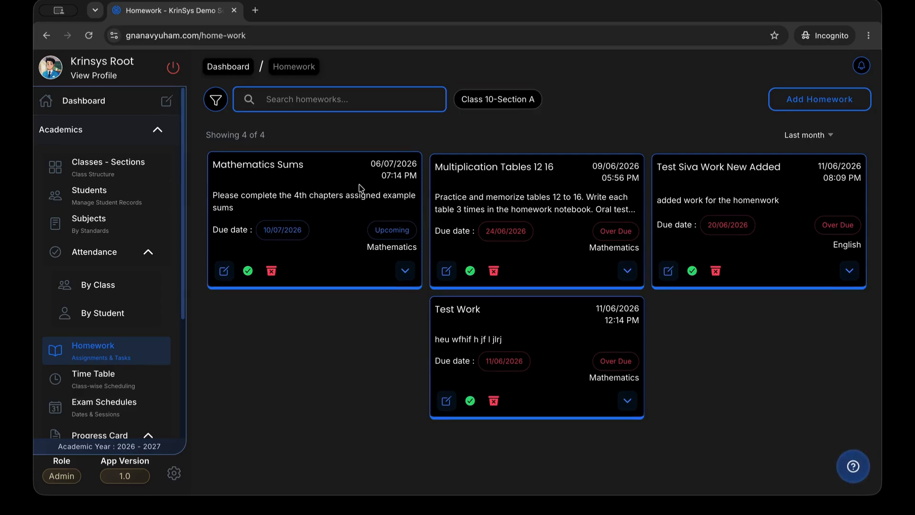
click(405, 271)
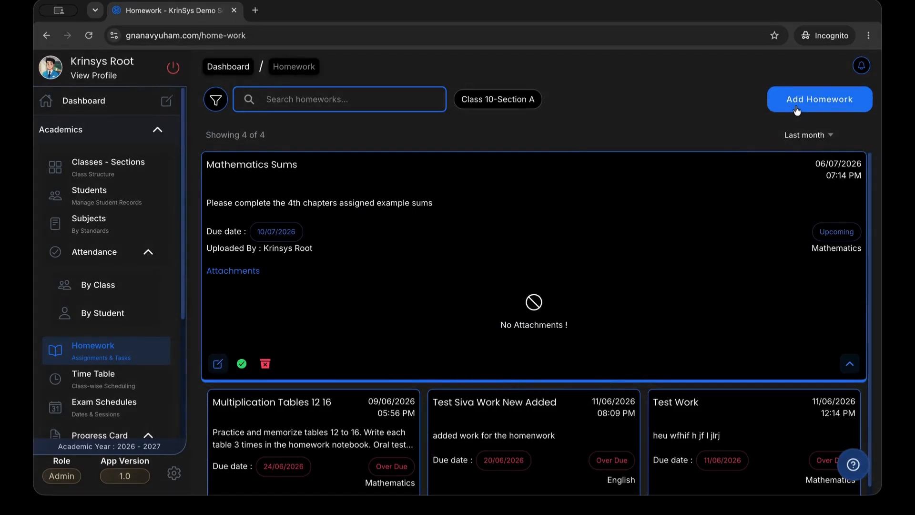
Start a homework titled 'Test Work' with description 'add a new desc' and subject Hindi
click(849, 98)
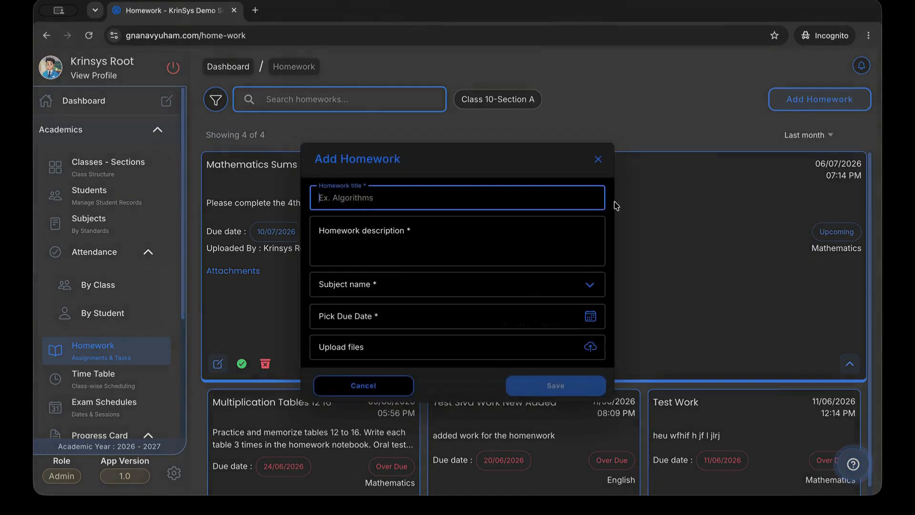
text(Test work)
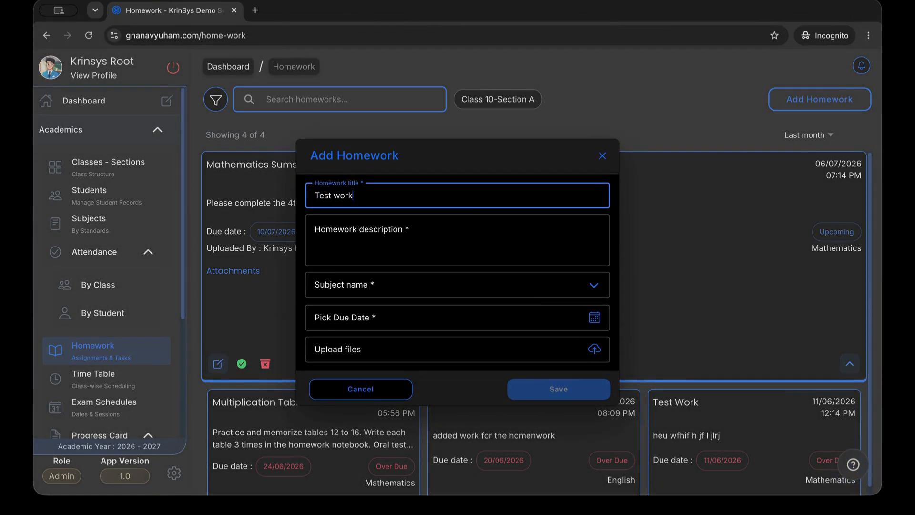
click(414, 236)
text(add)
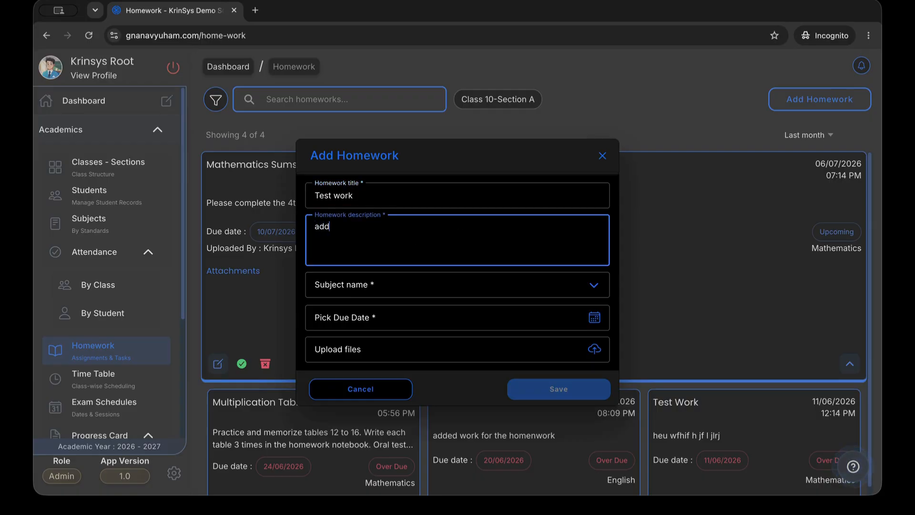
text( a new desc)
click(361, 301)
click(383, 317)
Set the due date to 15/07/2026, save the homework, and return to the dashboard
click(403, 312)
click(457, 286)
click(543, 394)
click(546, 388)
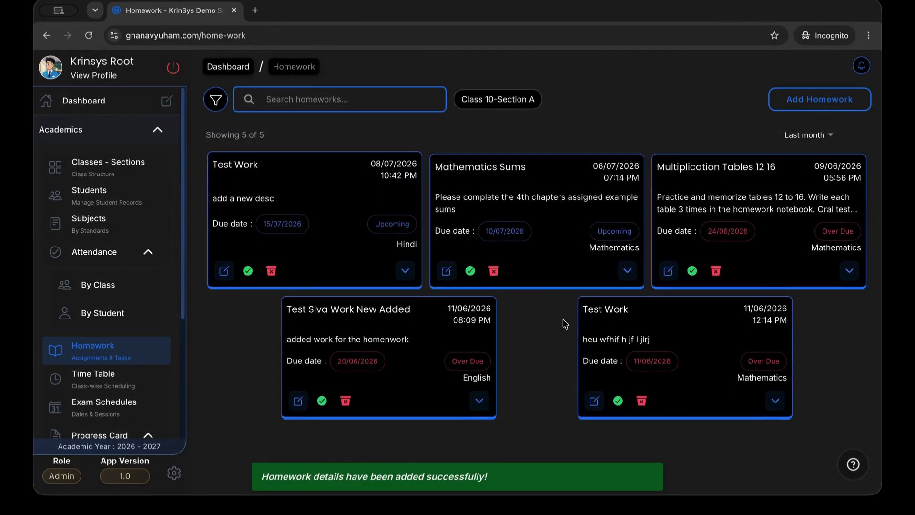
click(228, 68)
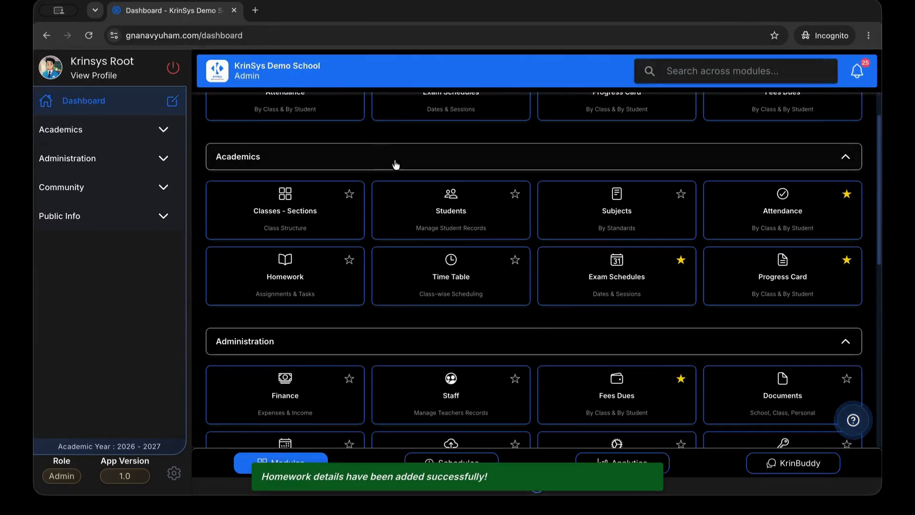
Open Exam Schedules, expand subject dates for Unit Test 1 and Unit Test 2, and edit Unit Test 2
scroll(642, 245, down, 1)
click(641, 245)
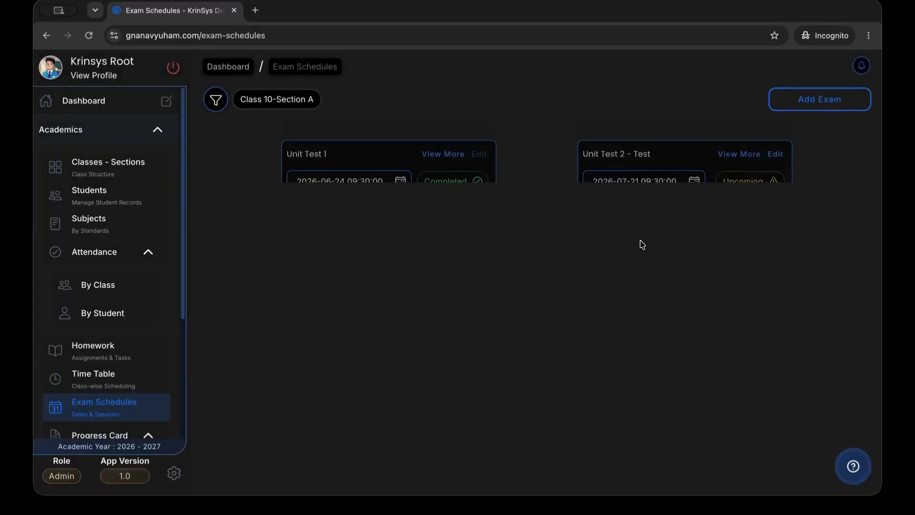
click(438, 133)
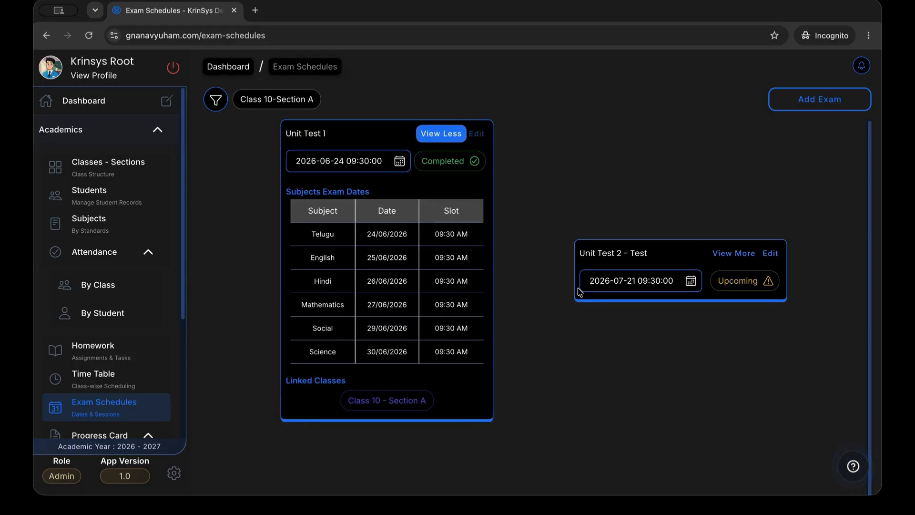
click(737, 253)
click(770, 134)
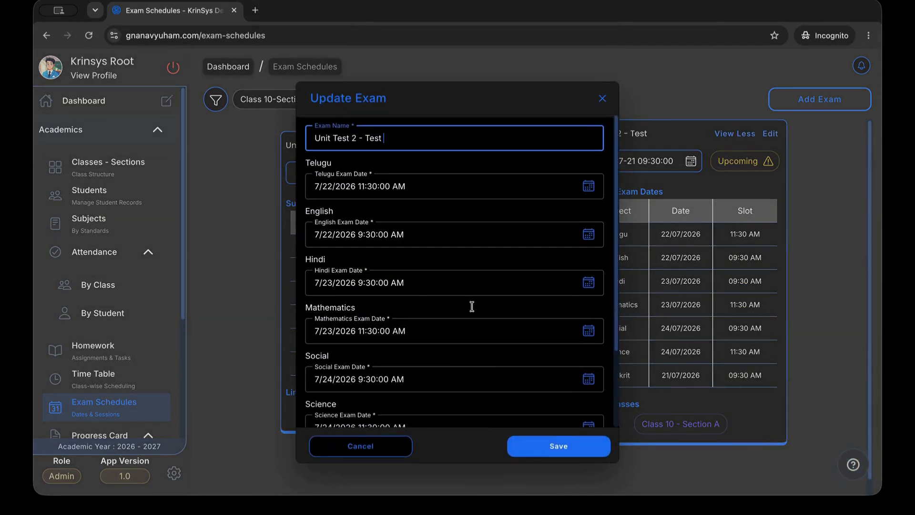
Cancel the Unit Test 2 edit, then open and discard a new Class 10 Section A exam form
click(360, 446)
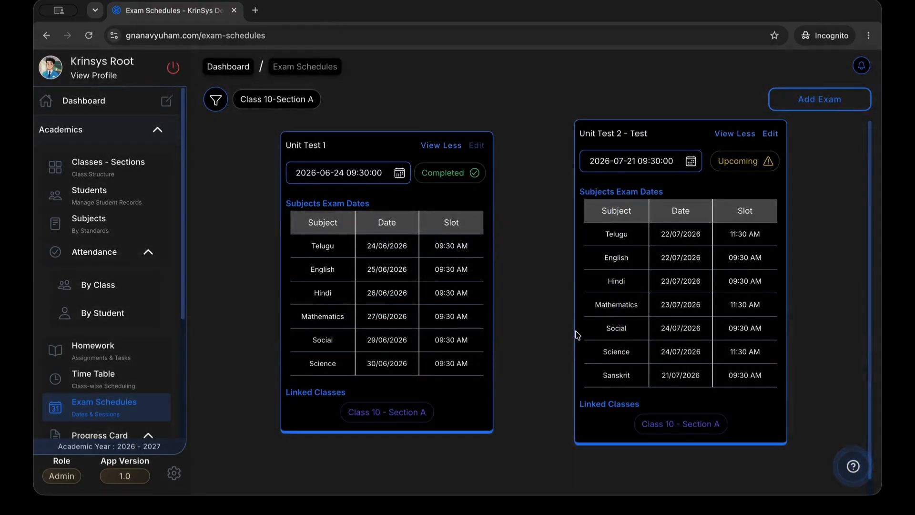
click(820, 99)
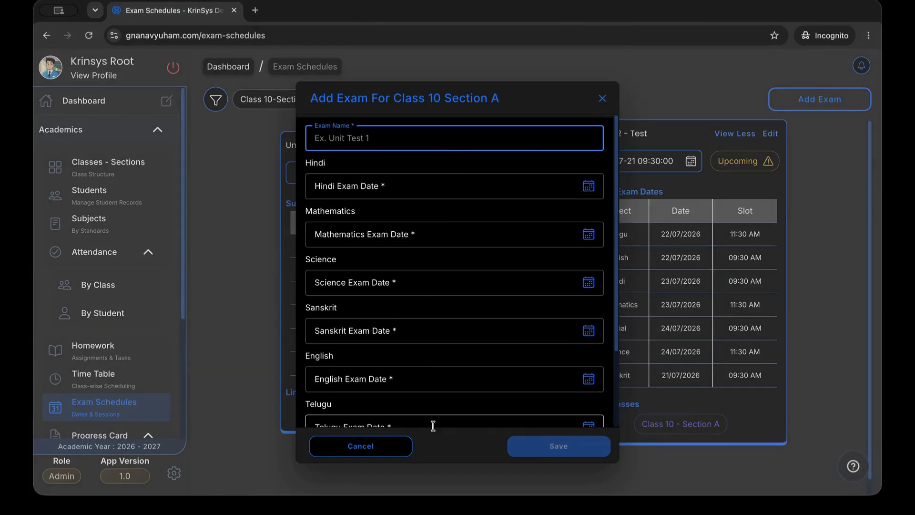
click(403, 479)
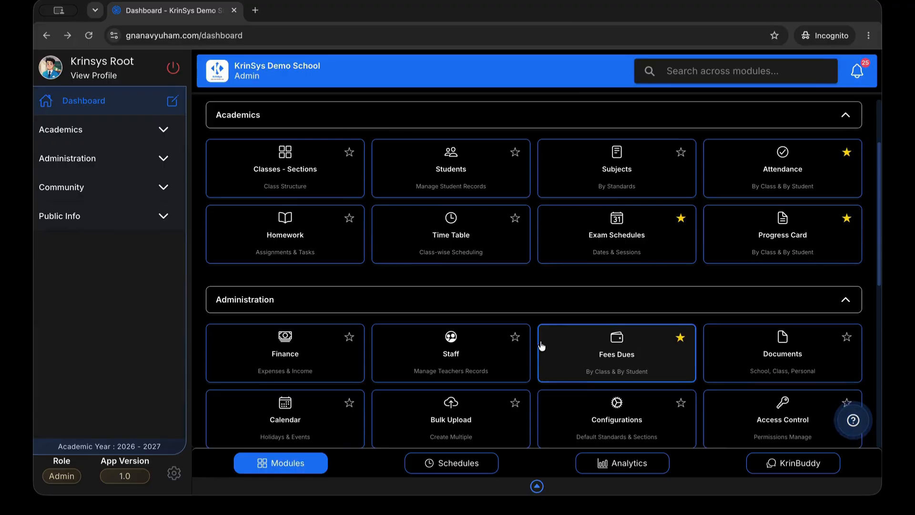
Open the By Class progress card for Class 10-Section A and scroll through the Unit Test 1 marks
scroll(579, 296, down, 1)
click(742, 226)
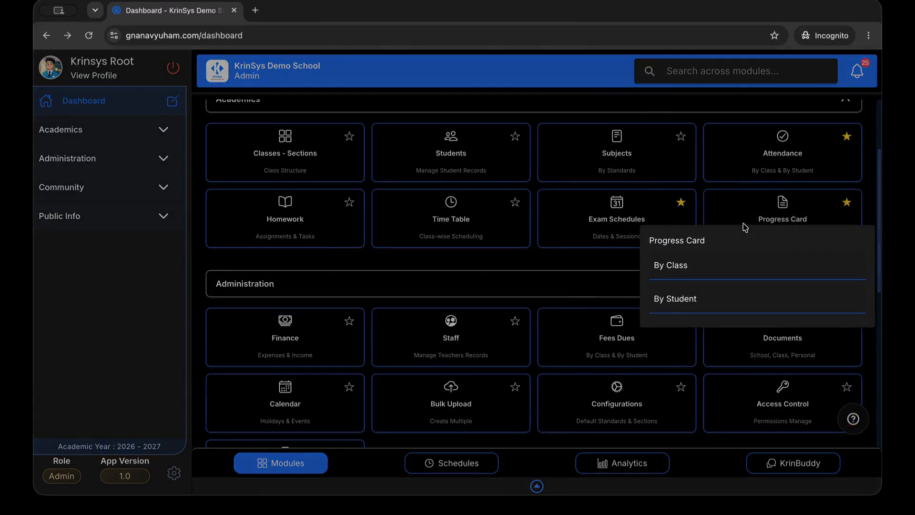
click(710, 264)
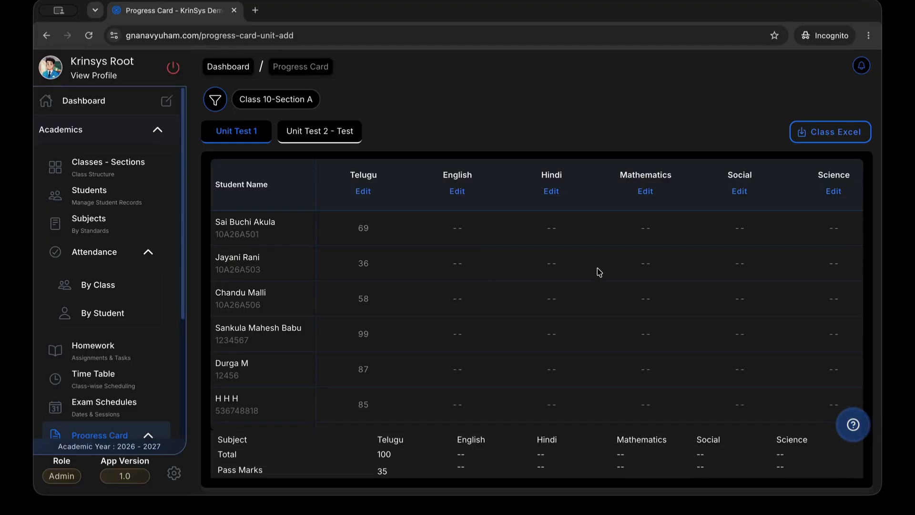
scroll(438, 294, down, 3)
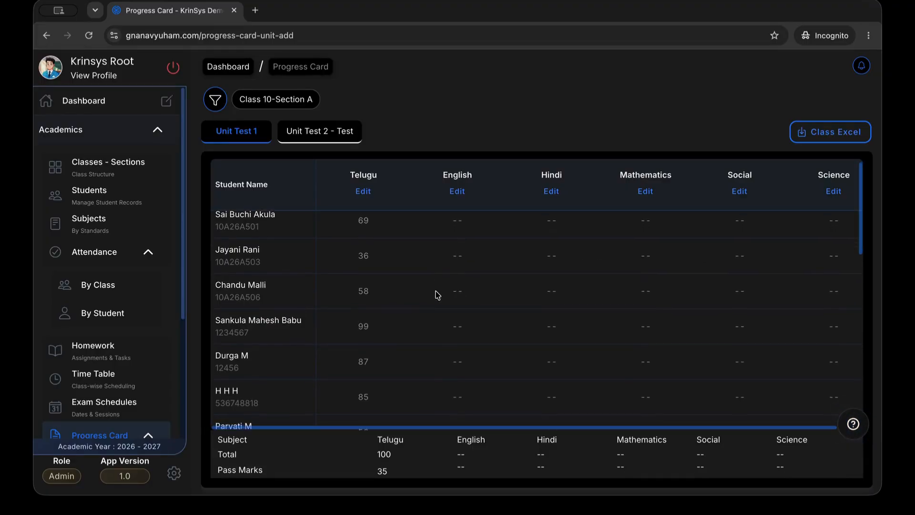
scroll(437, 295, down, 7)
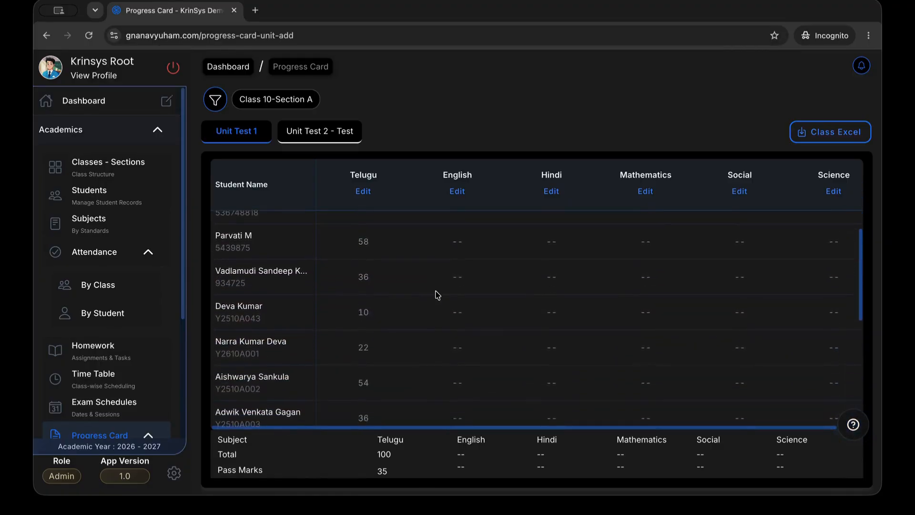
scroll(437, 301, down, 2)
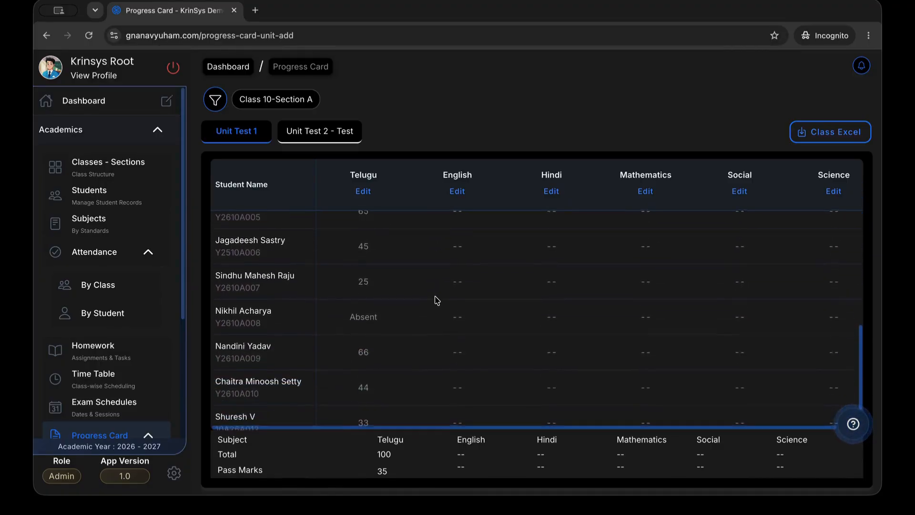
scroll(438, 300, up, 5)
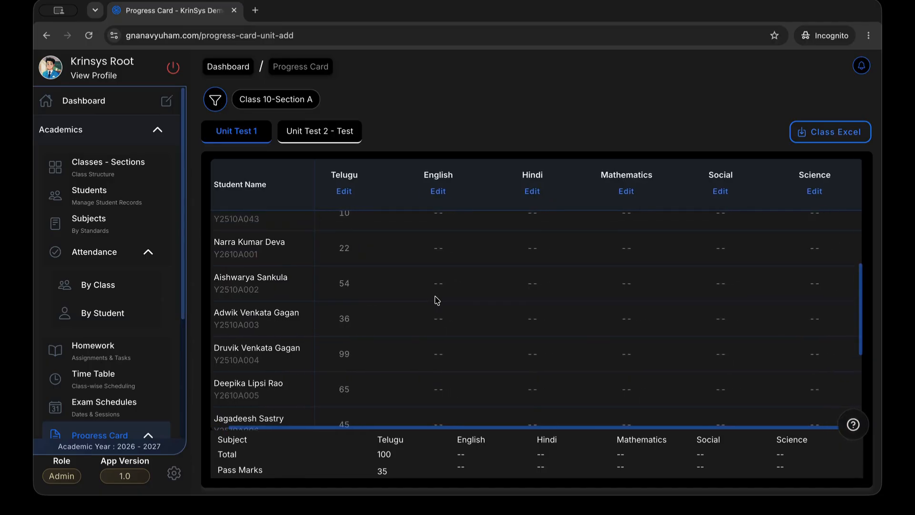
scroll(438, 300, up, 5)
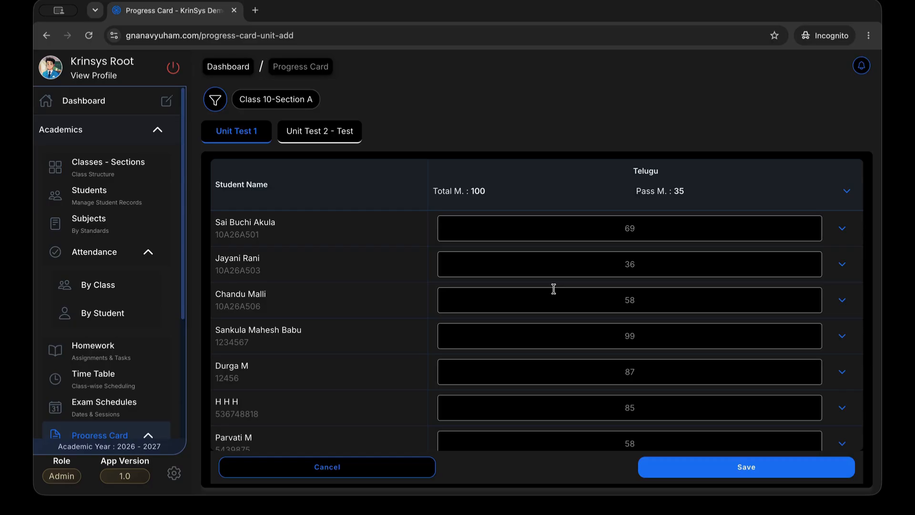
Check the Telugu total and pass marks, then cancel the Telugu edit unchanged
scroll(554, 288, down, 2)
click(848, 193)
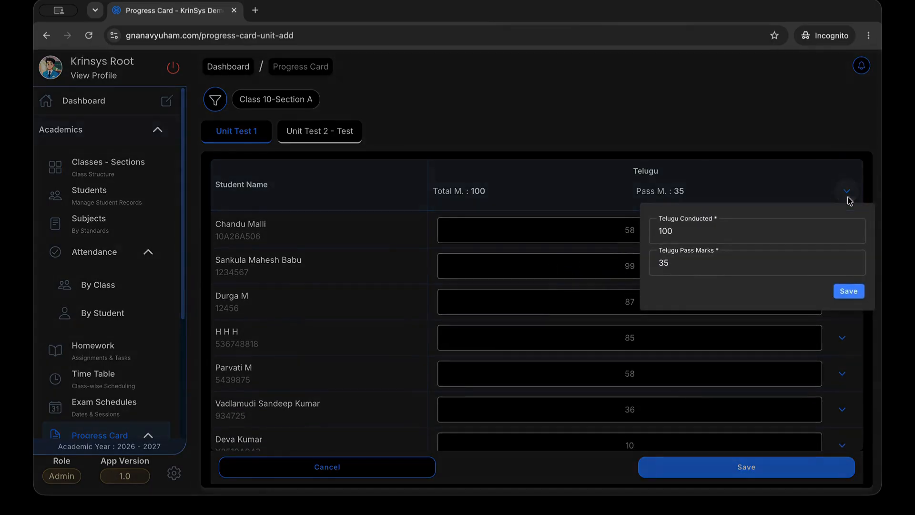
click(851, 185)
scroll(805, 232, up, 1)
scroll(800, 291, up, 2)
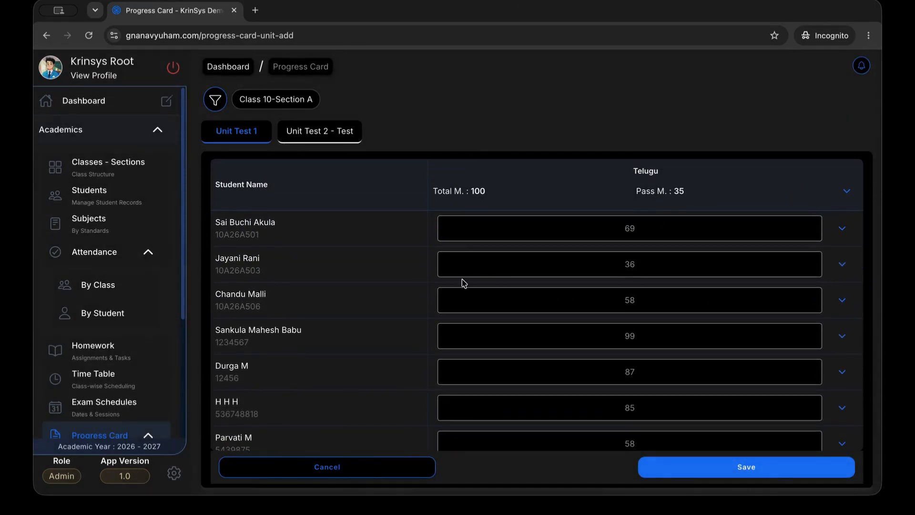
click(384, 465)
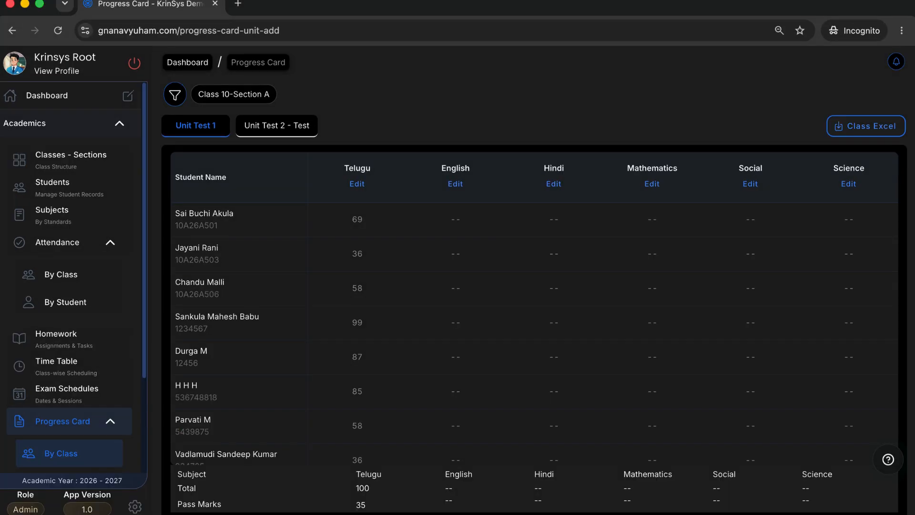
Start editing English marks and set conducted marks 100 with pass mark 35
click(457, 184)
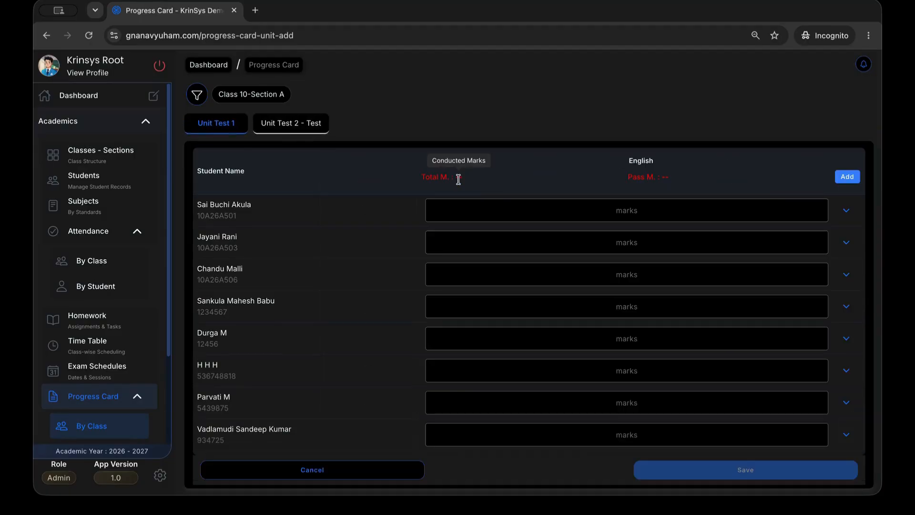
click(848, 176)
click(702, 212)
click(702, 212)
text(100)
click(703, 236)
text(35)
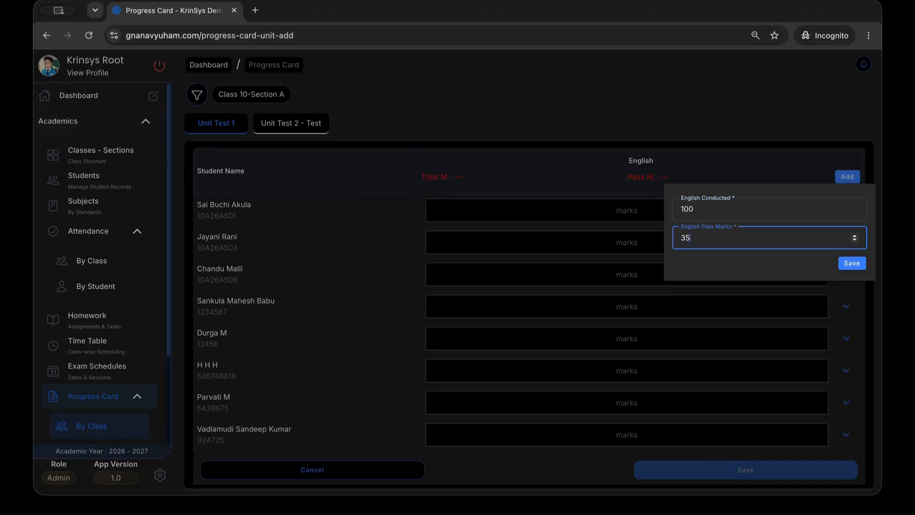
click(851, 263)
Enter the students' English marks, including 54 and 34, mark one student absent, and save
click(649, 210)
text(1)
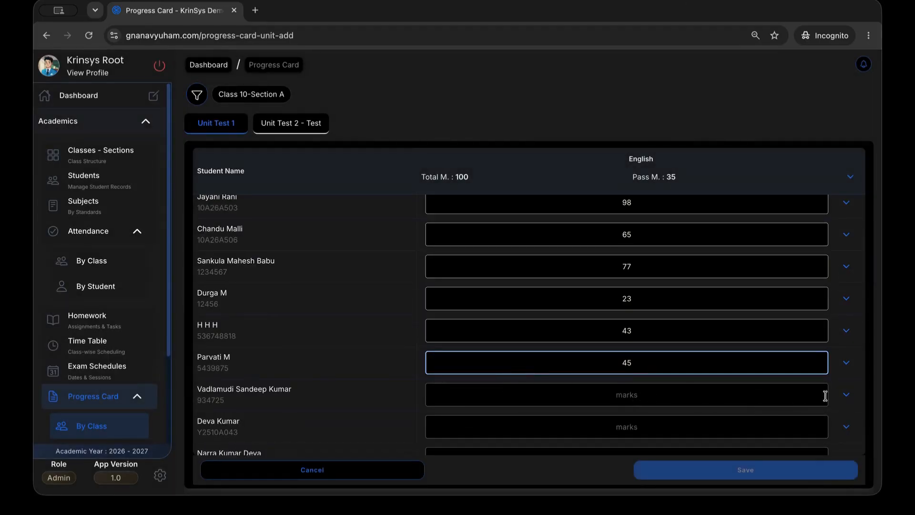
click(846, 395)
click(824, 435)
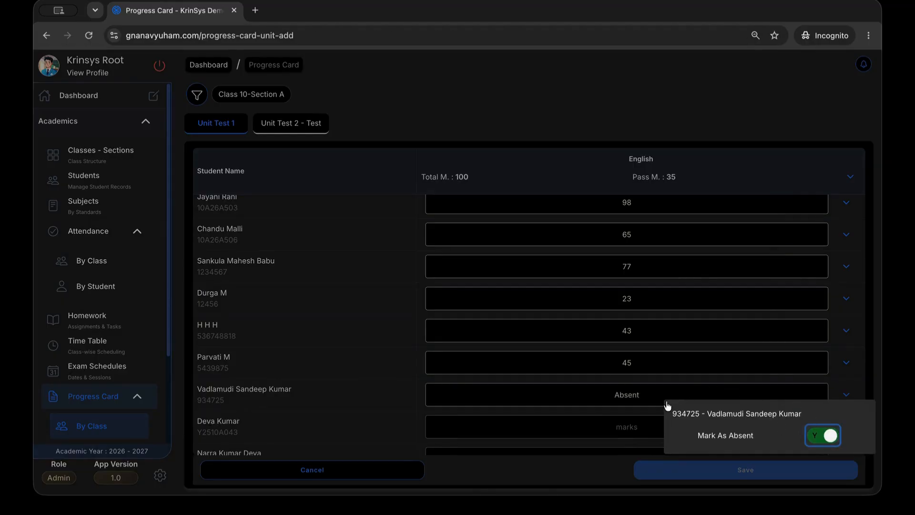
click(654, 416)
click(629, 426)
text(54)
scroll(629, 405, down, 2)
click(644, 390)
text(34)
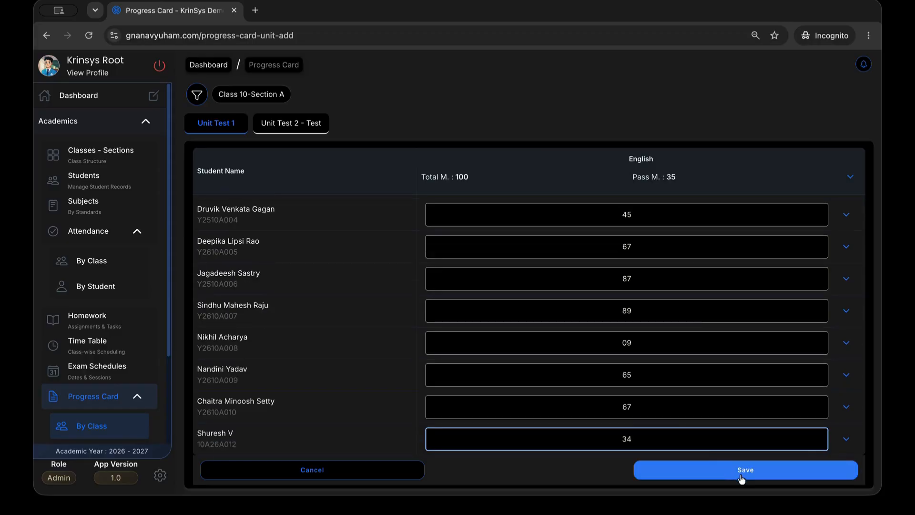
click(742, 476)
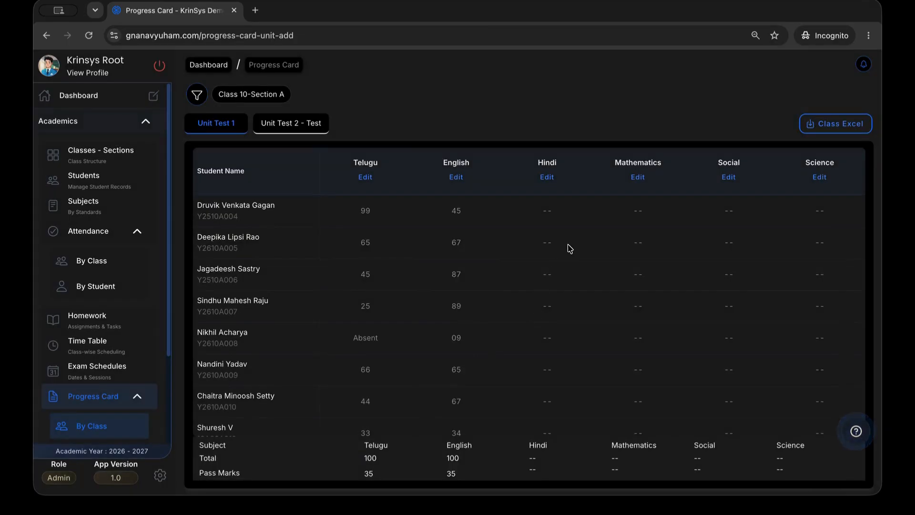
Export Unit Test 1 class marks as progress-report-Unit_Test_1-Class_10_Section_A.xlsx, then return to the dashboard
click(459, 178)
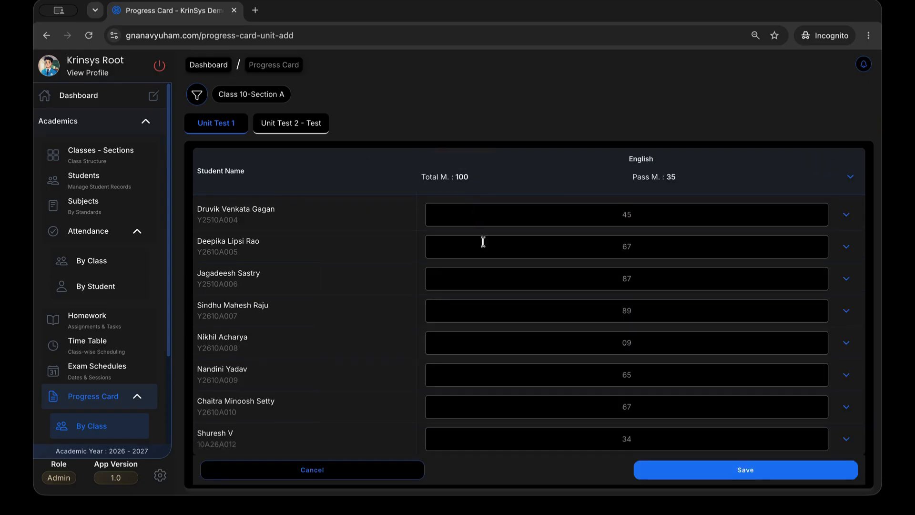
click(353, 477)
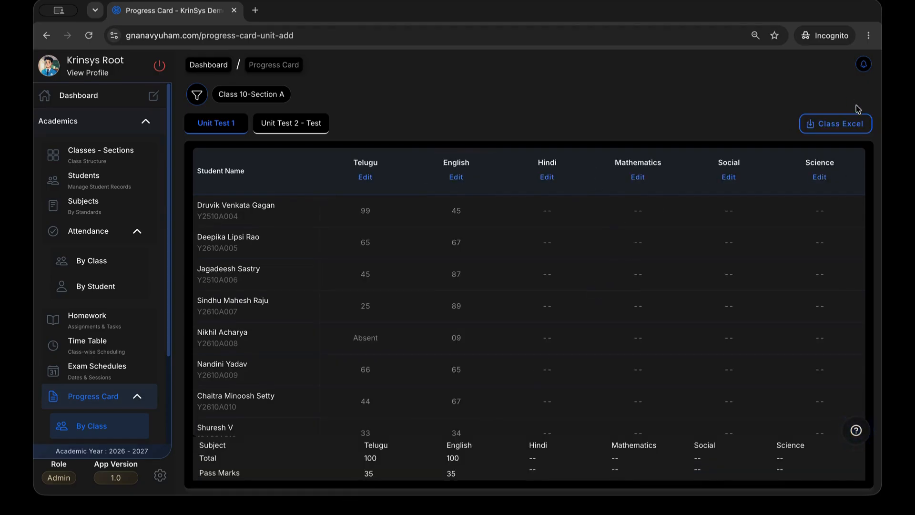
click(841, 124)
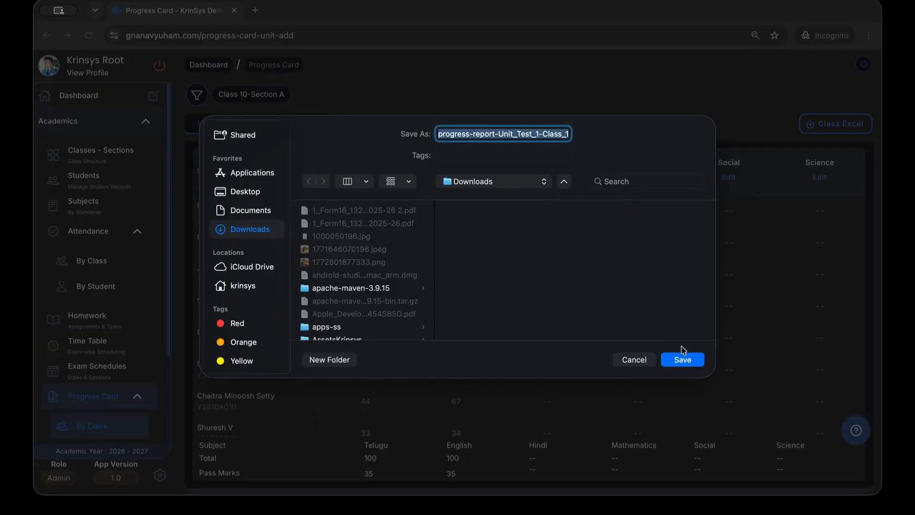
click(682, 360)
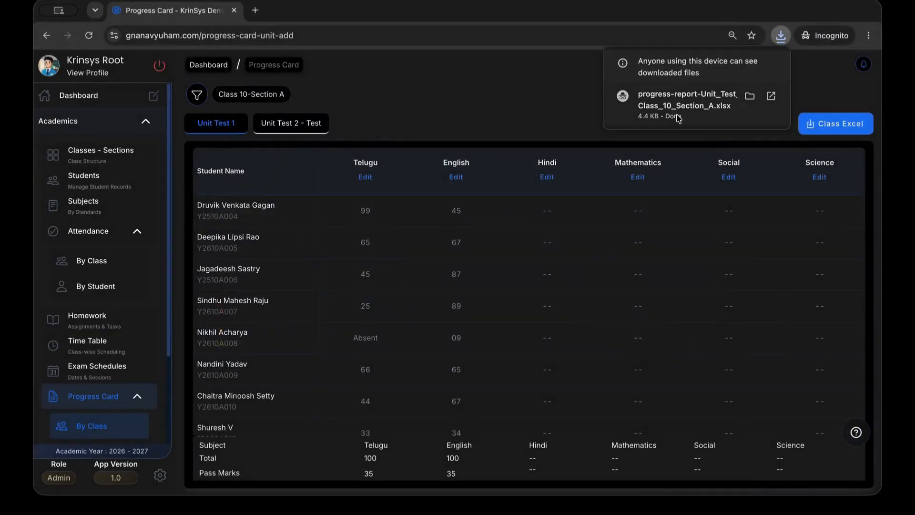
click(208, 64)
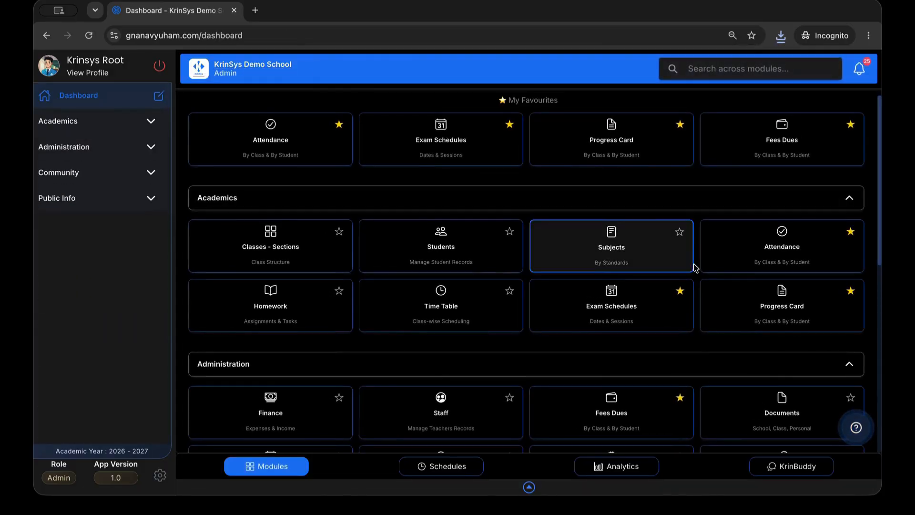
In the By Student progress card, change the chosen student's English mark to 96, then open Finance
click(761, 301)
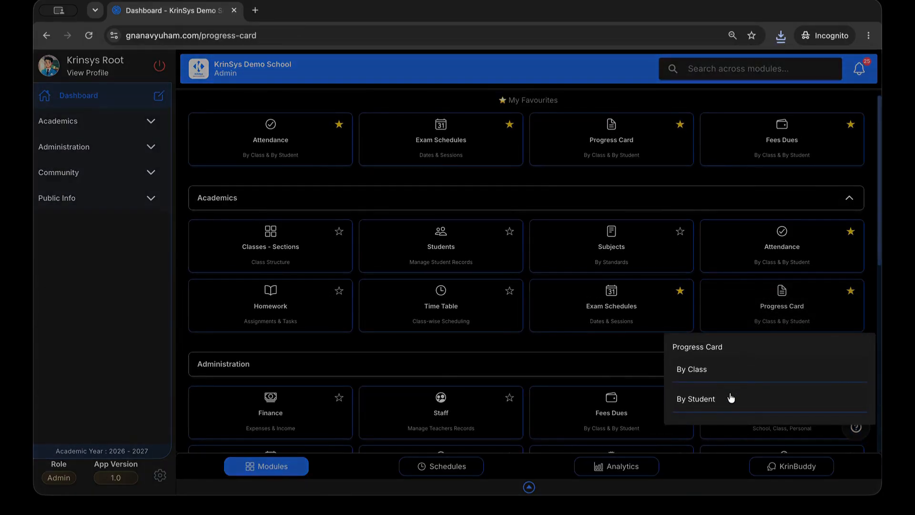
click(731, 398)
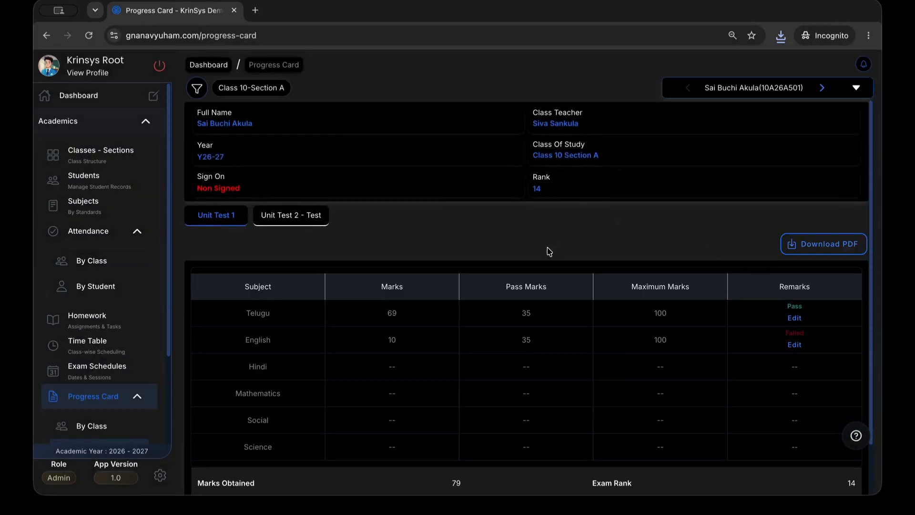
click(725, 95)
click(772, 163)
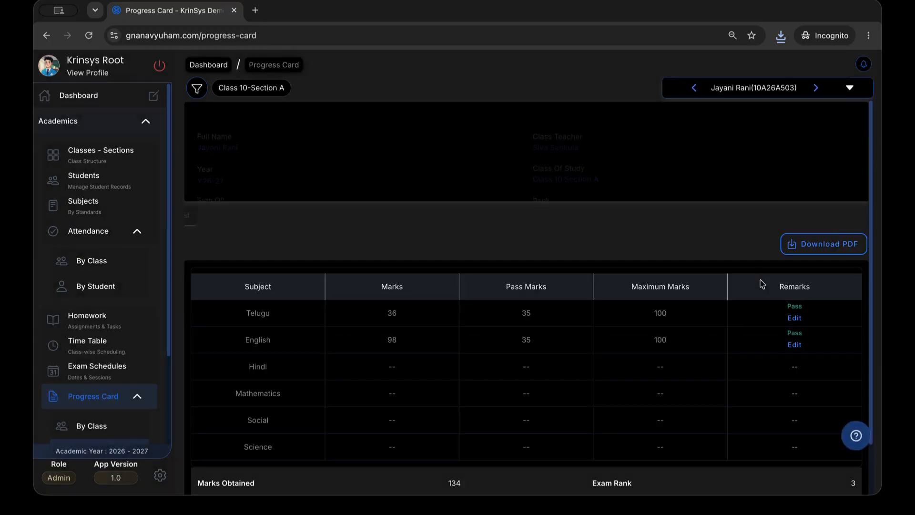
click(794, 345)
click(752, 318)
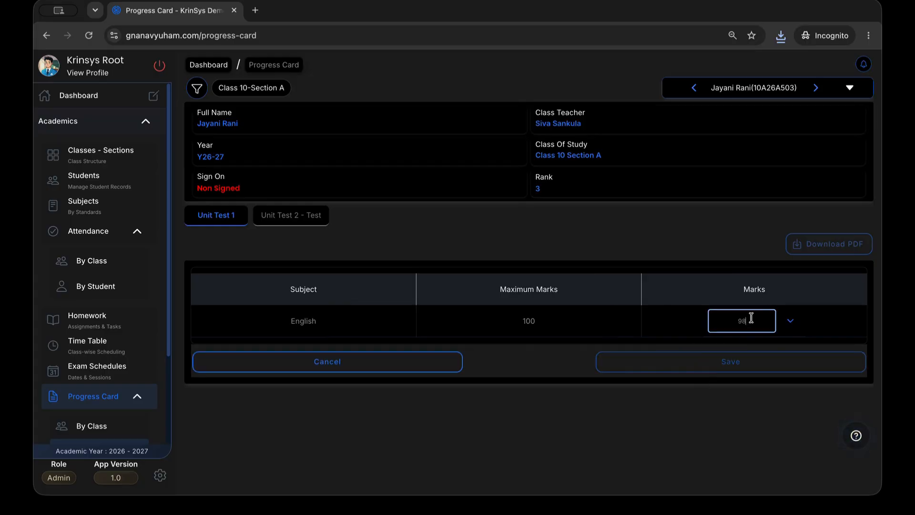
text(9)
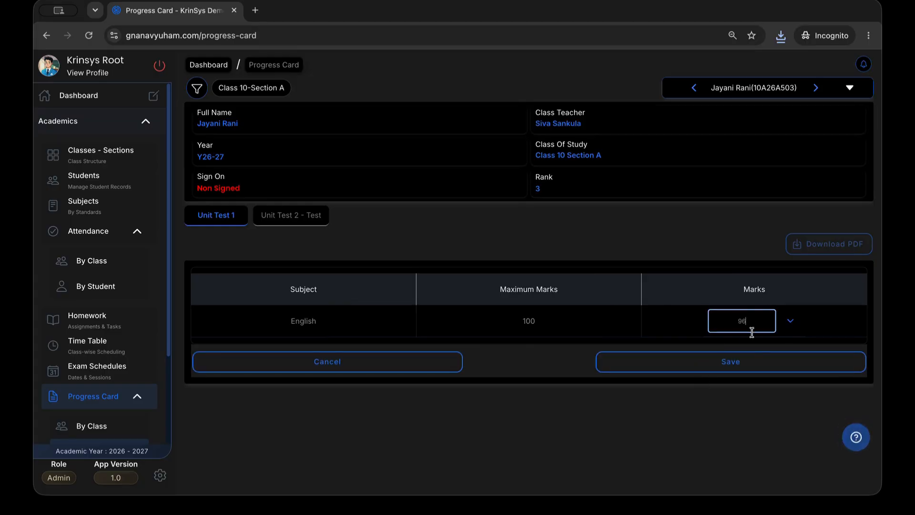
click(751, 368)
click(321, 340)
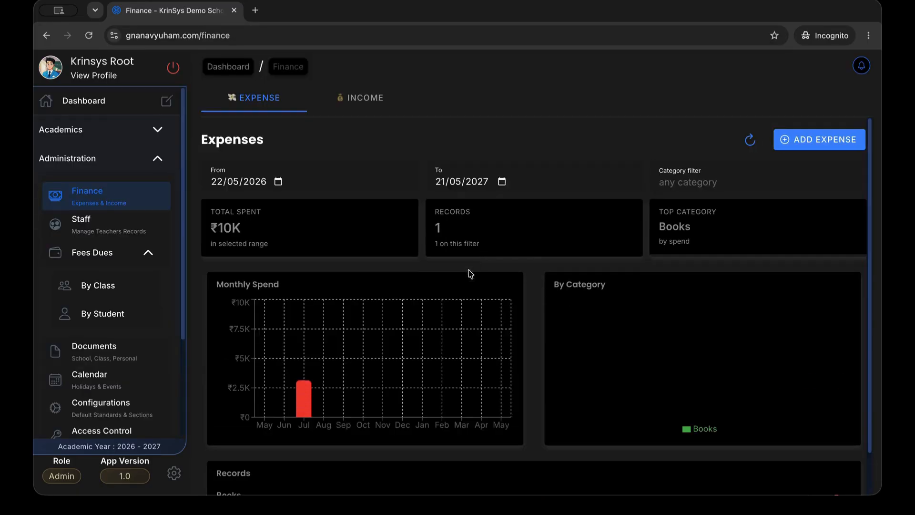
scroll(443, 200, down, 2)
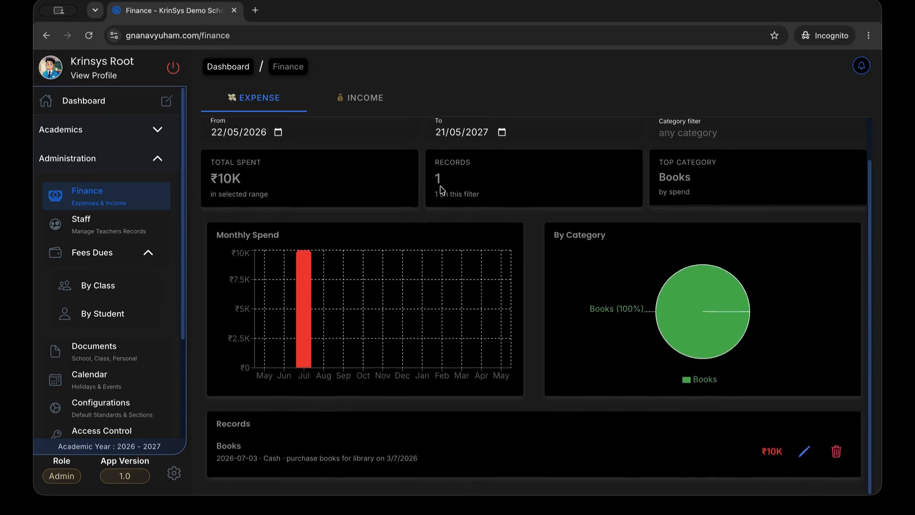
scroll(705, 374, up, 2)
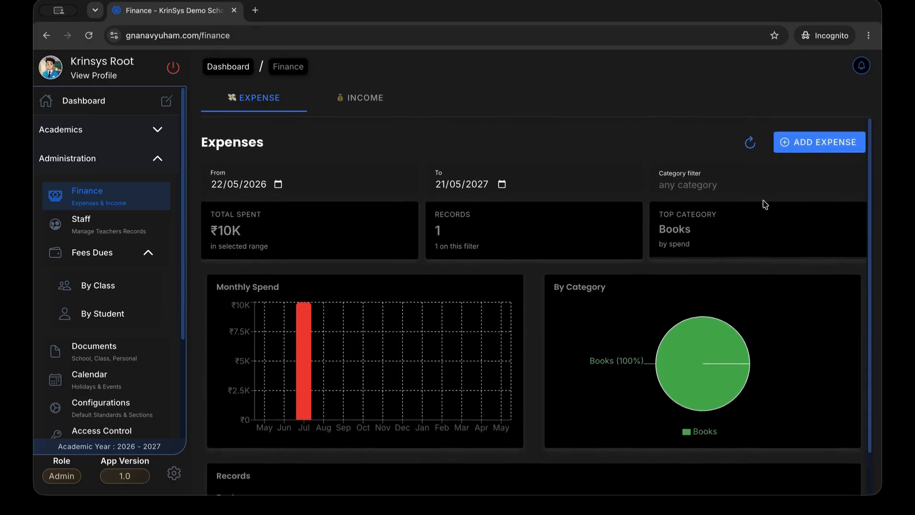
click(810, 139)
click(488, 173)
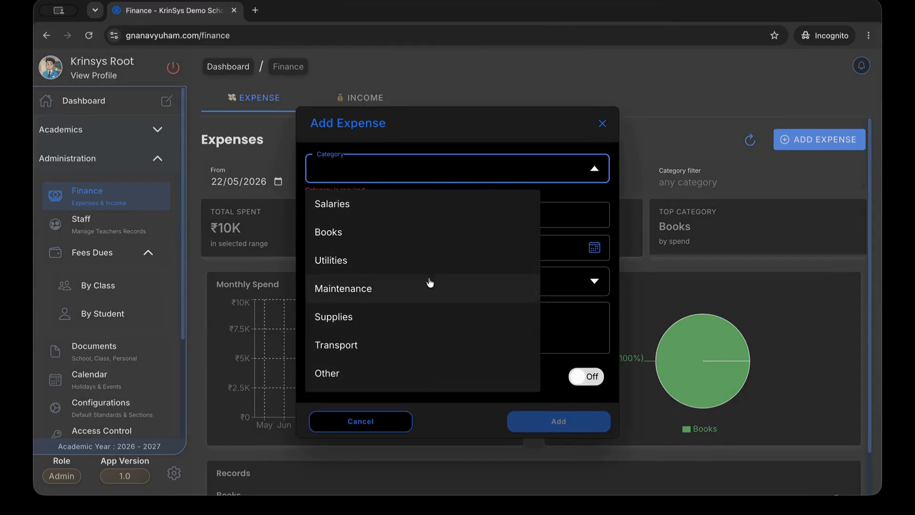
click(376, 429)
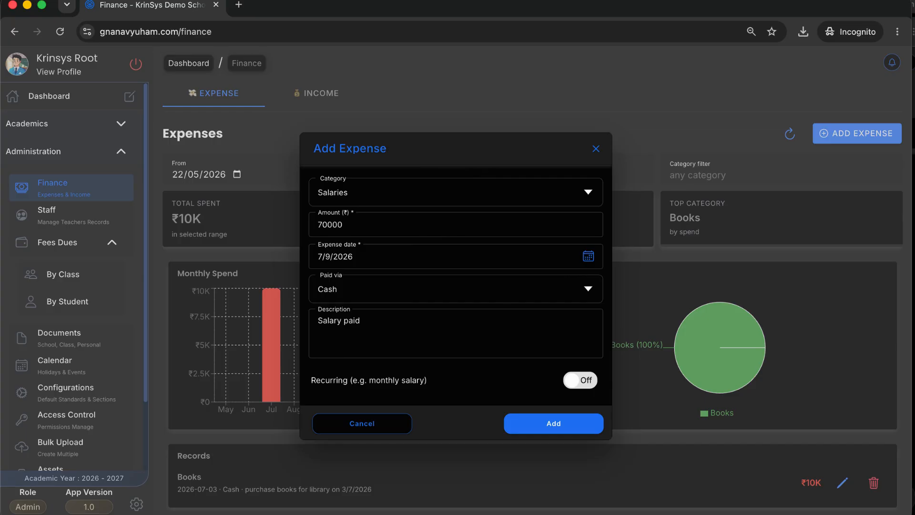
click(361, 424)
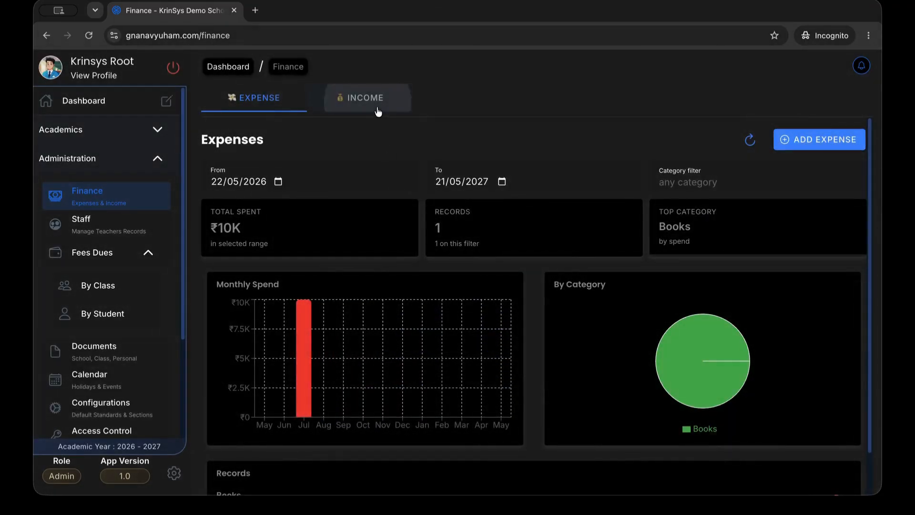
On the Income tab, open Add Income and its category list, cancel unsaved, then return to the dashboard
click(334, 95)
click(826, 131)
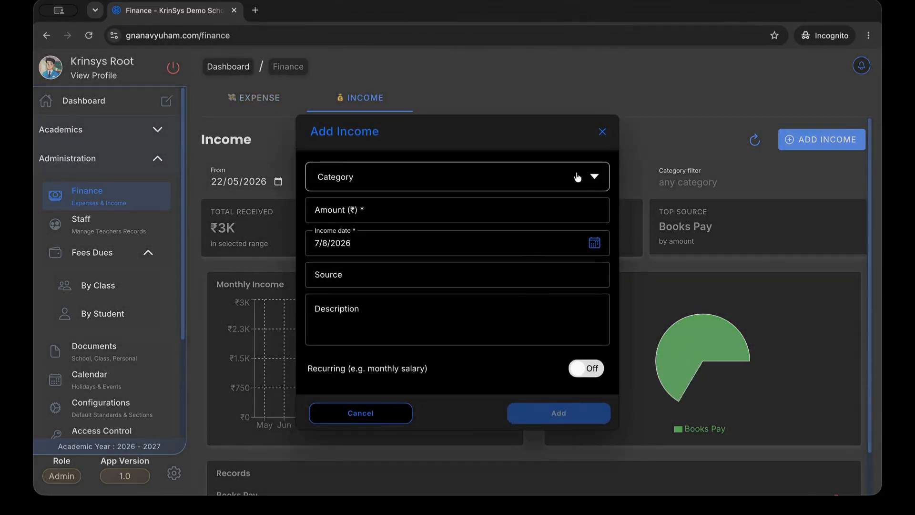
click(577, 178)
click(405, 420)
click(405, 419)
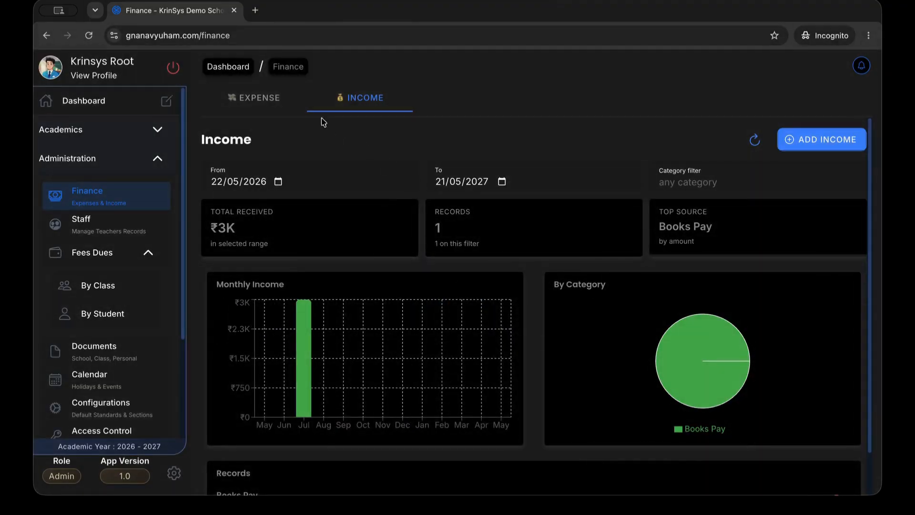
click(189, 61)
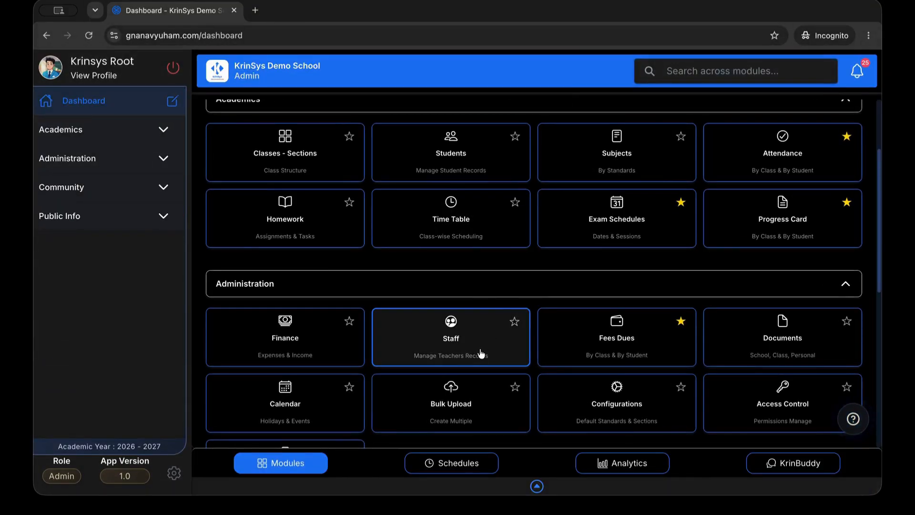
Open the Staff list, then start an Add Staff enrolment and cancel it unsaved
click(478, 353)
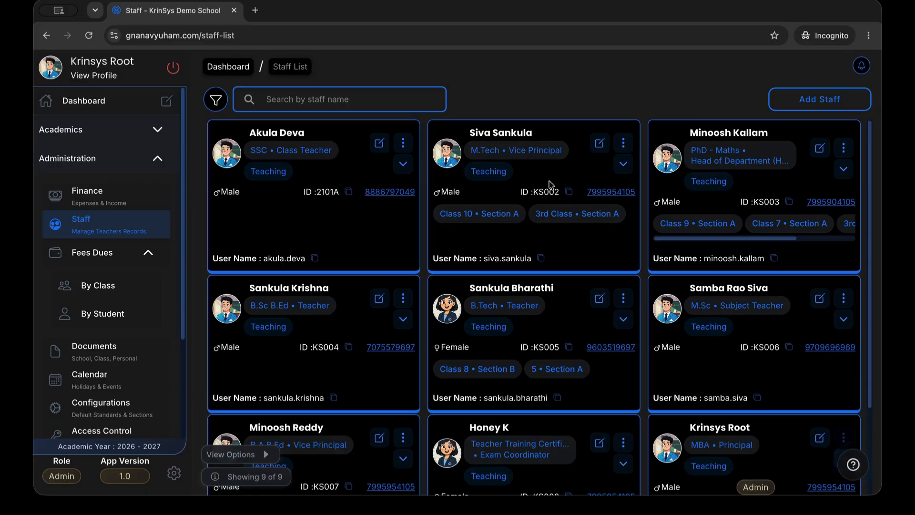
scroll(798, 236, right, 3)
click(839, 101)
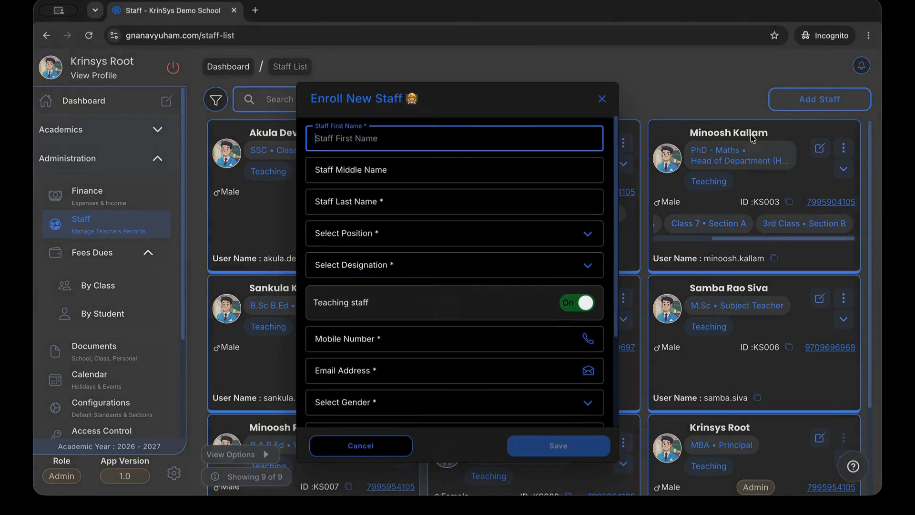
click(494, 169)
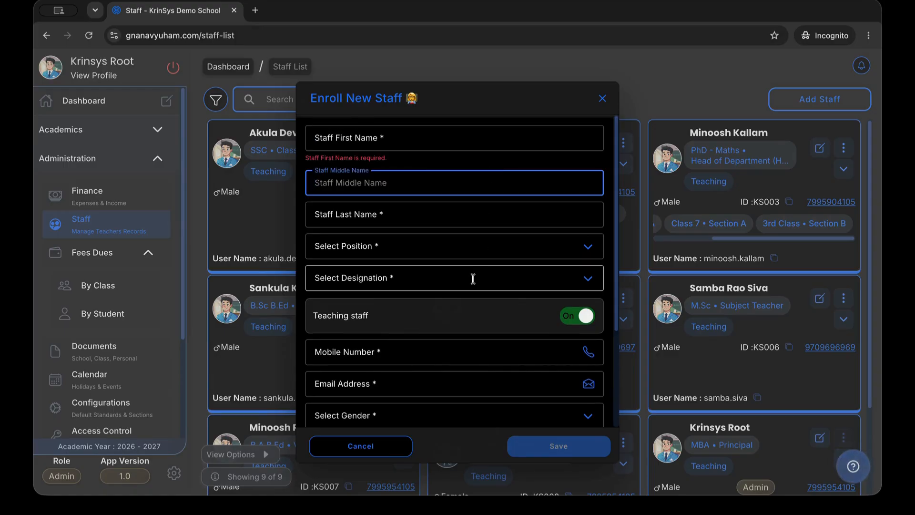
scroll(474, 278, down, 2)
scroll(478, 307, down, 3)
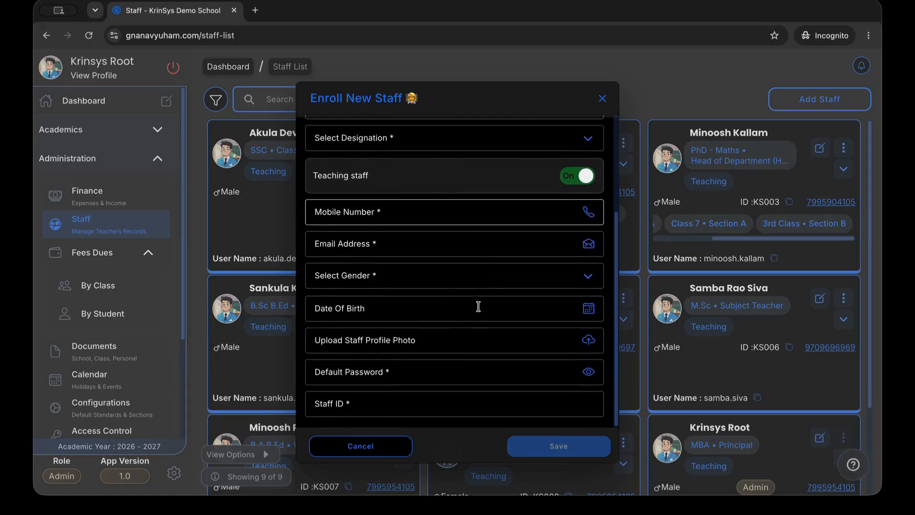
click(407, 454)
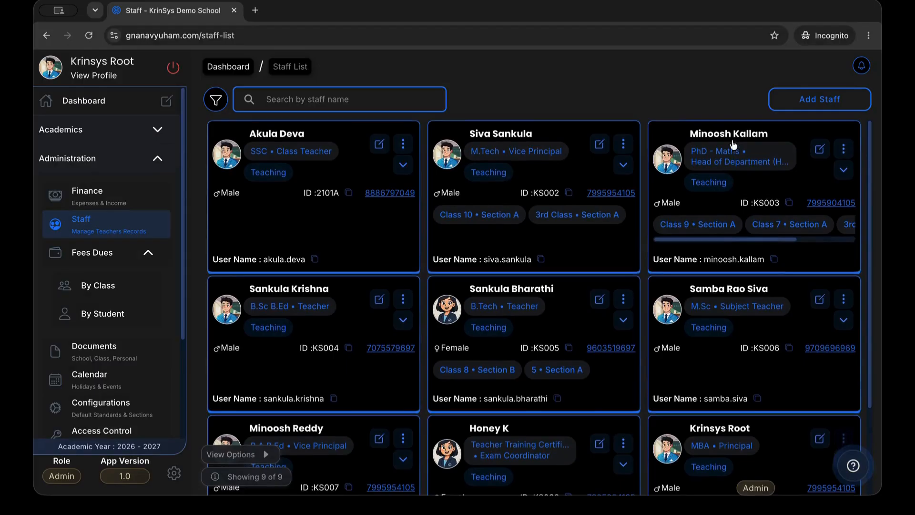
Open the Head of Department's staff profile and review its granted Module Access
click(723, 146)
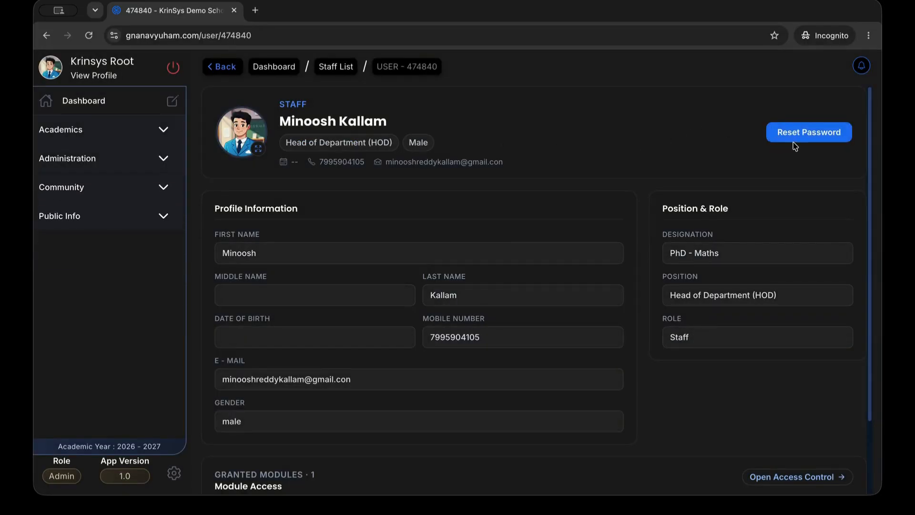
scroll(730, 243, down, 2)
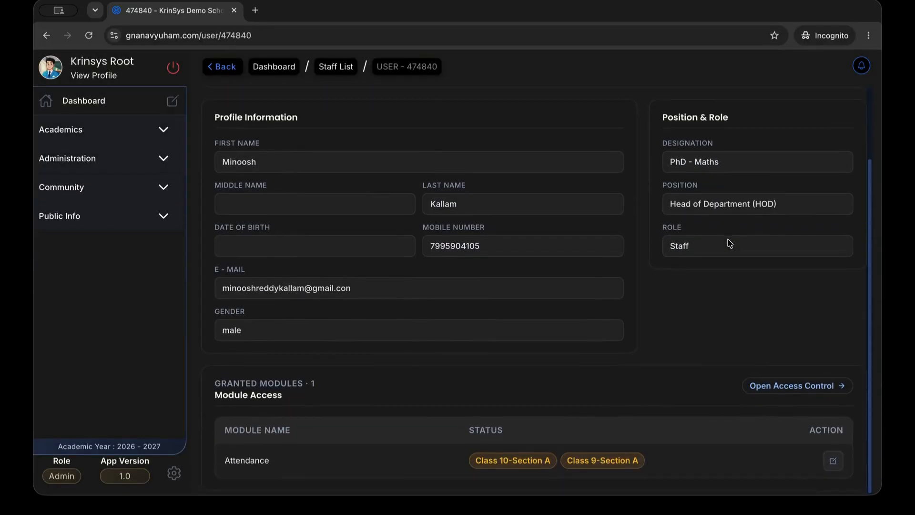
drag(216, 392, 296, 410)
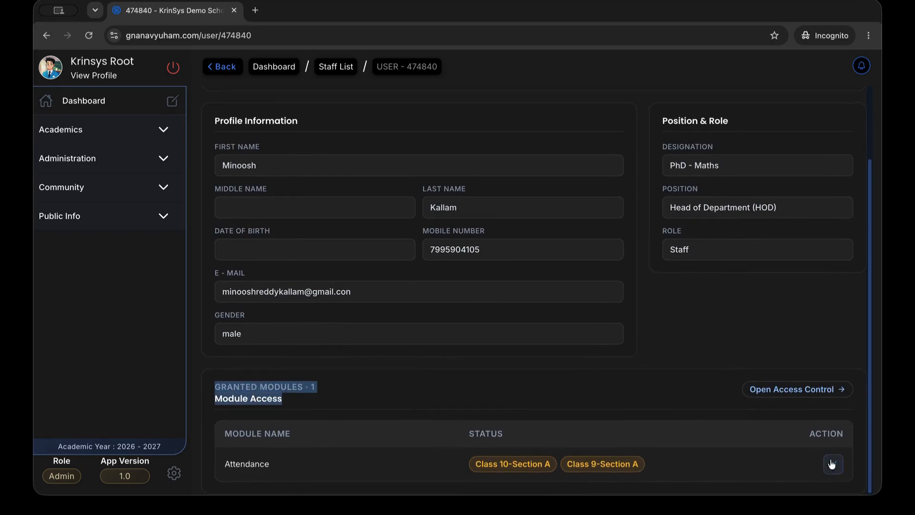
Go back to the Staff List and on toward the dashboard
click(802, 325)
scroll(802, 326, up, 2)
scroll(757, 231, left, 5)
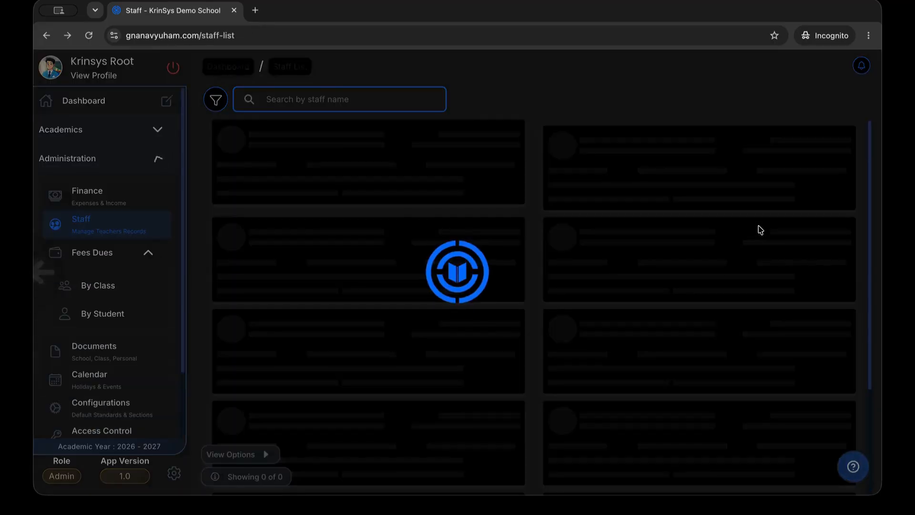
scroll(725, 248, down, 1)
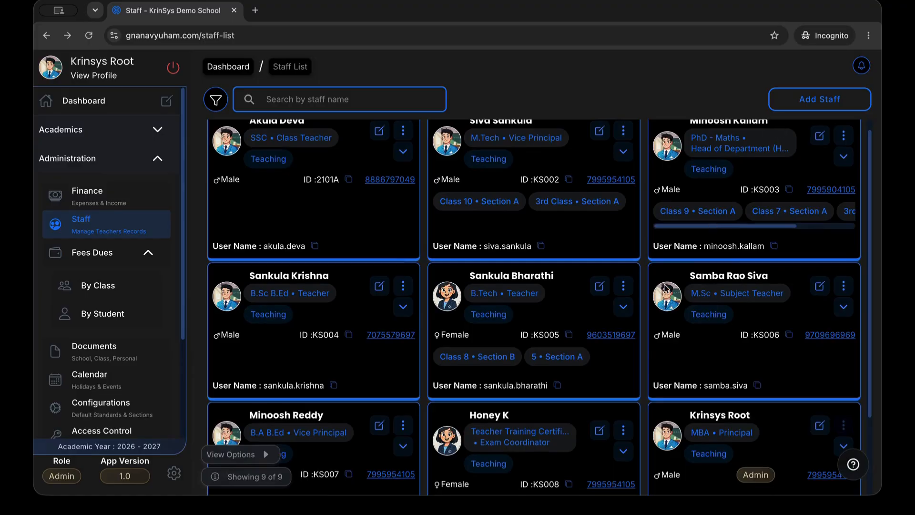
scroll(676, 277, left, 5)
Open Fees Dues By Class and review Class 10-Section A students' total academic and paid fees
click(619, 334)
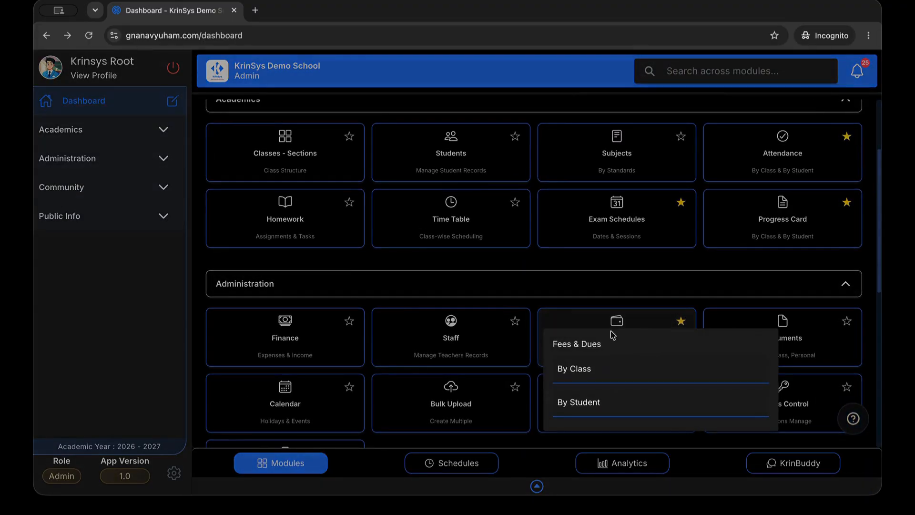
click(582, 369)
scroll(504, 290, down, 8)
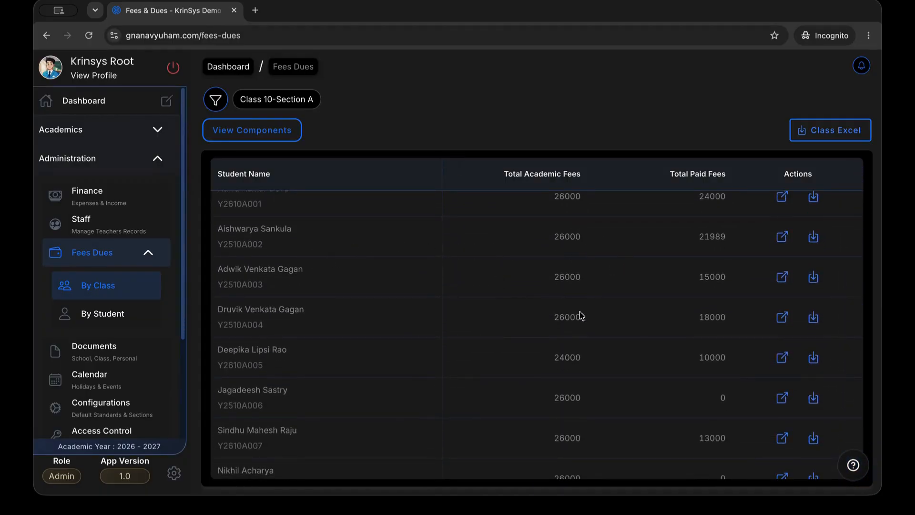
scroll(581, 313, down, 1)
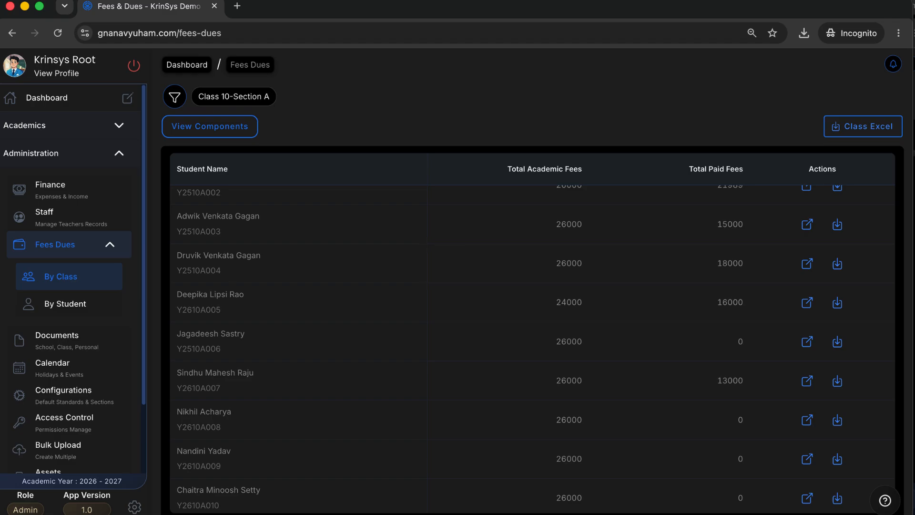
Open the ₹24000 student's fee breakdown, review components and terms, and open Term #2's actions
click(807, 302)
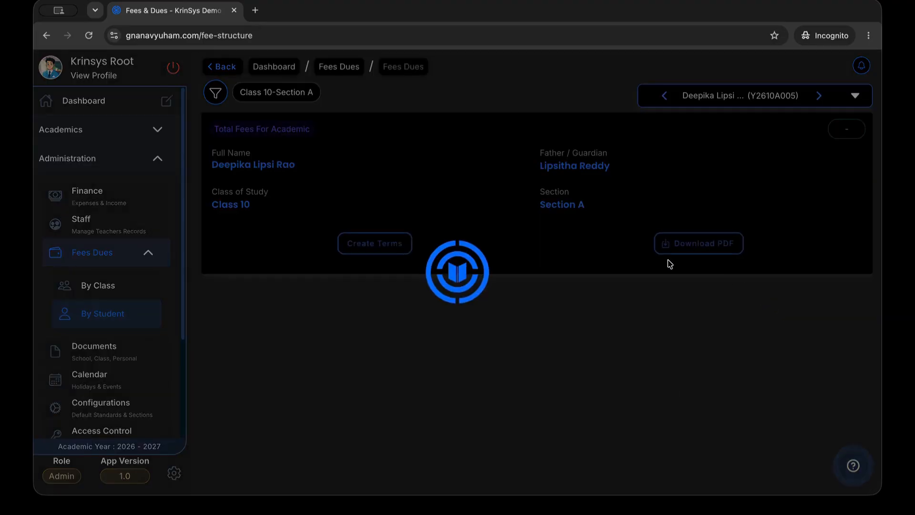
scroll(510, 237, down, 1)
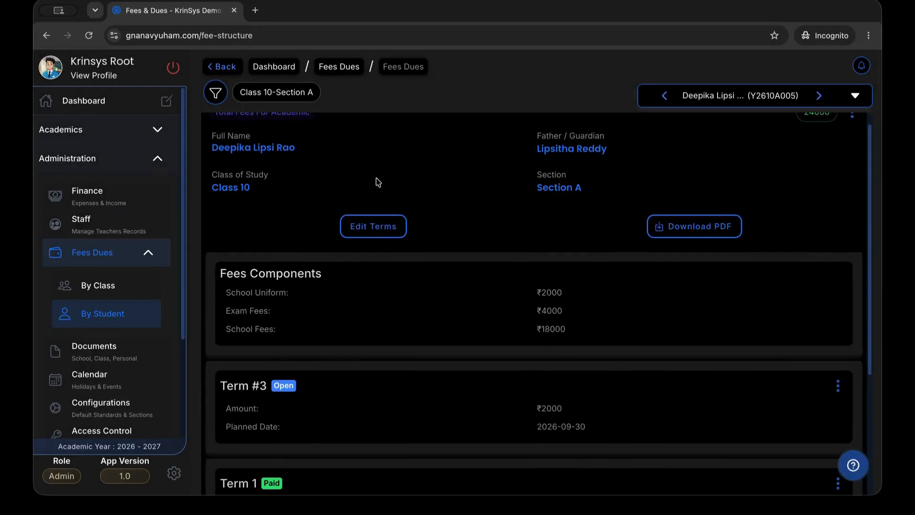
scroll(514, 224, down, 2)
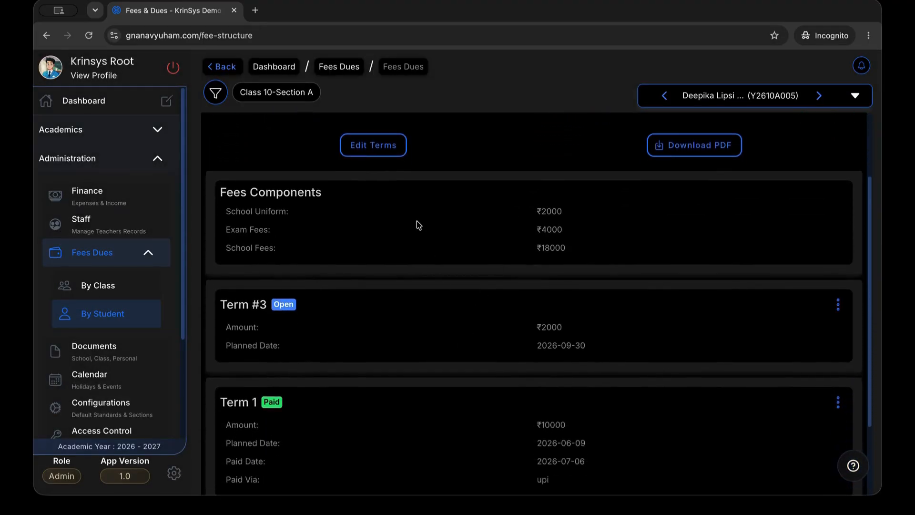
drag(224, 212, 603, 258)
click(603, 259)
scroll(603, 259, down, 3)
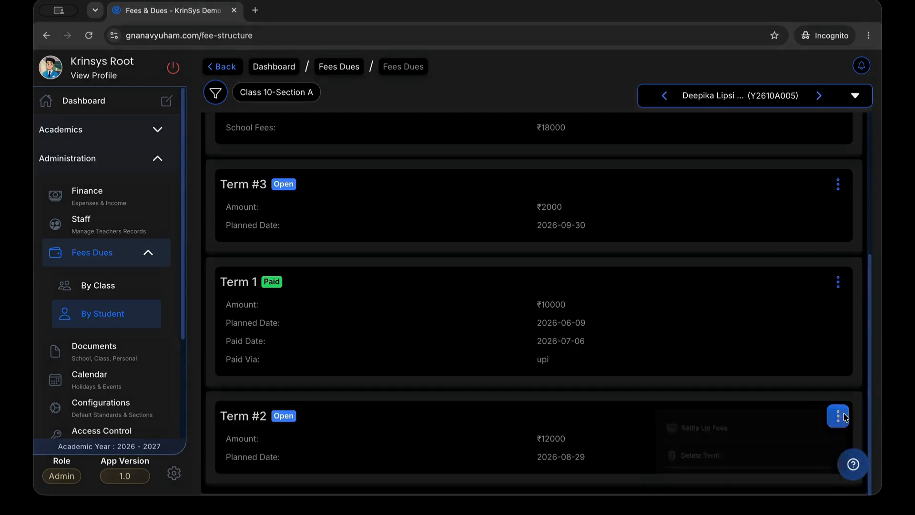
click(838, 416)
Settle Term #2 with a ₹6000 UPI payment dated 7/8/2026
click(673, 422)
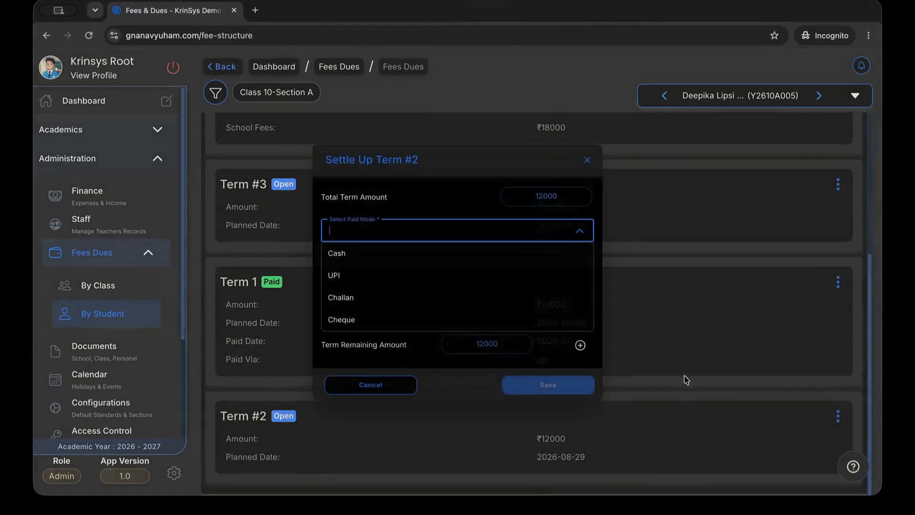
click(469, 281)
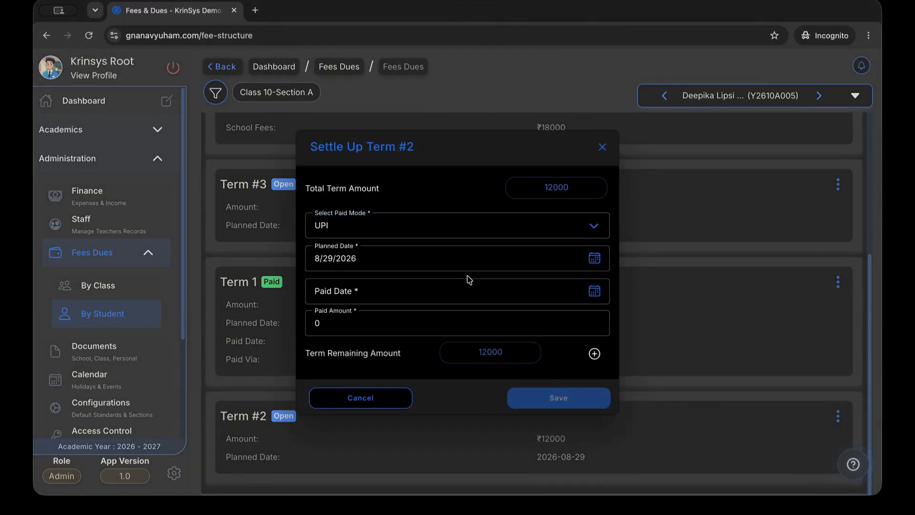
click(502, 290)
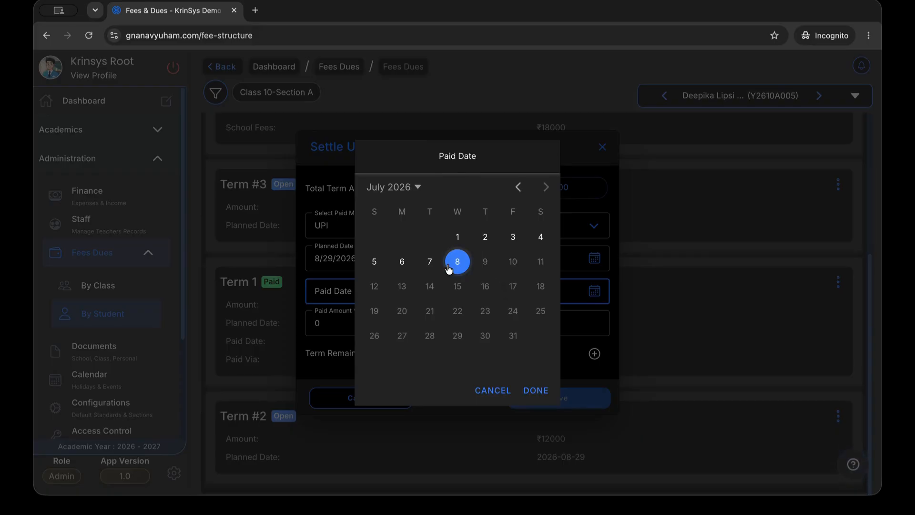
click(537, 389)
click(444, 323)
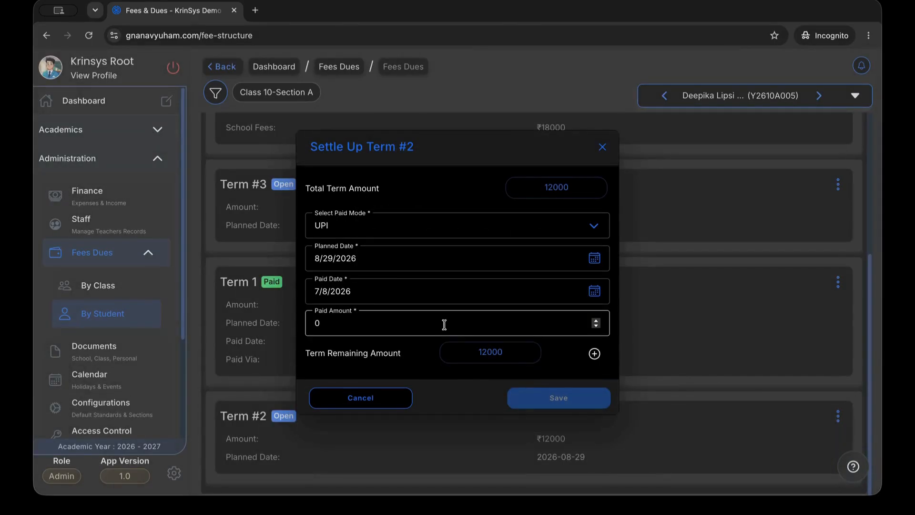
key(BackSpace)
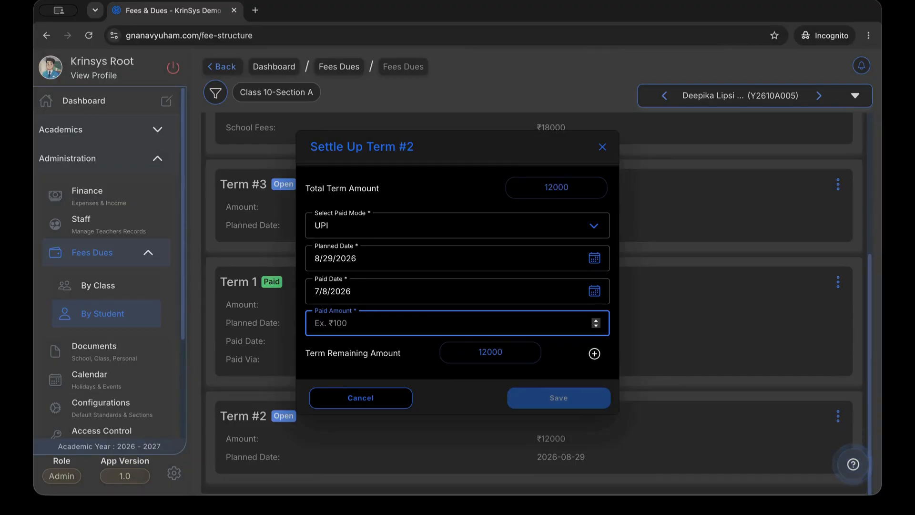
text(60000)
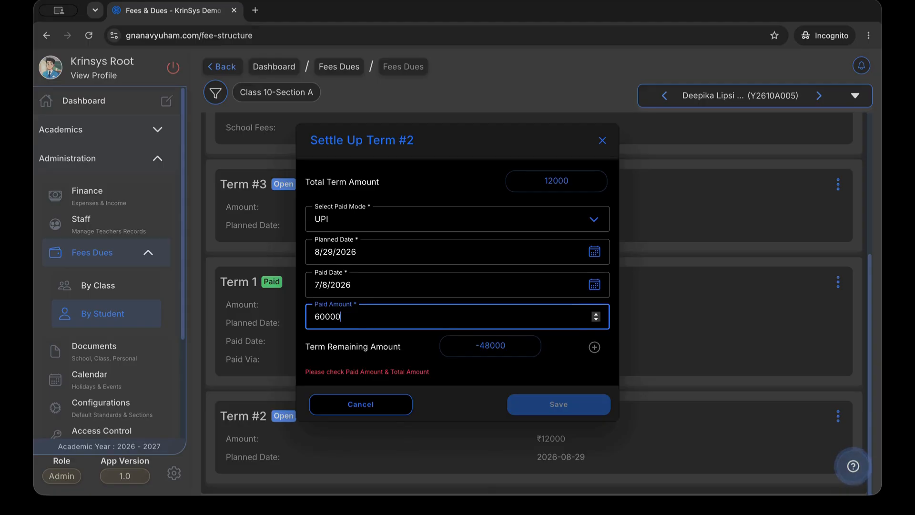
key(BackSpace)
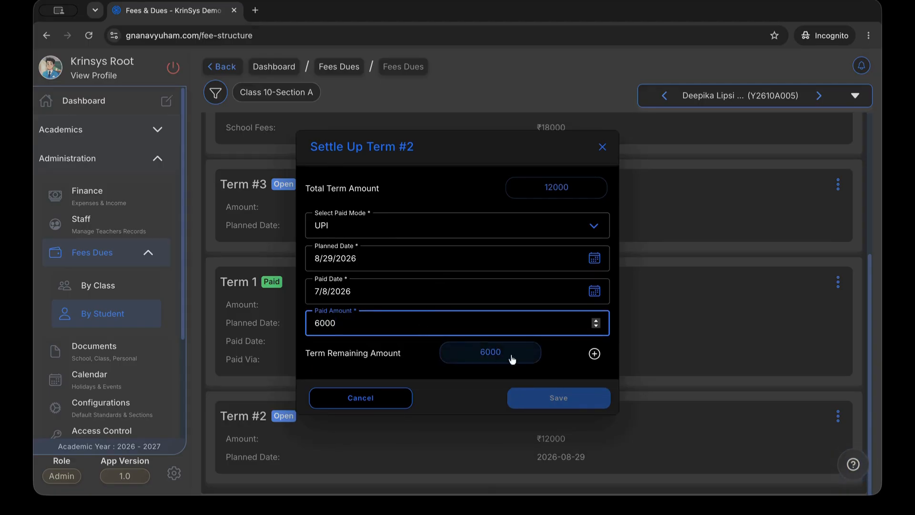
Move the remaining ₹6000 into a new Term #4 due 10/31/2026 and save
click(595, 347)
scroll(586, 312, down, 1)
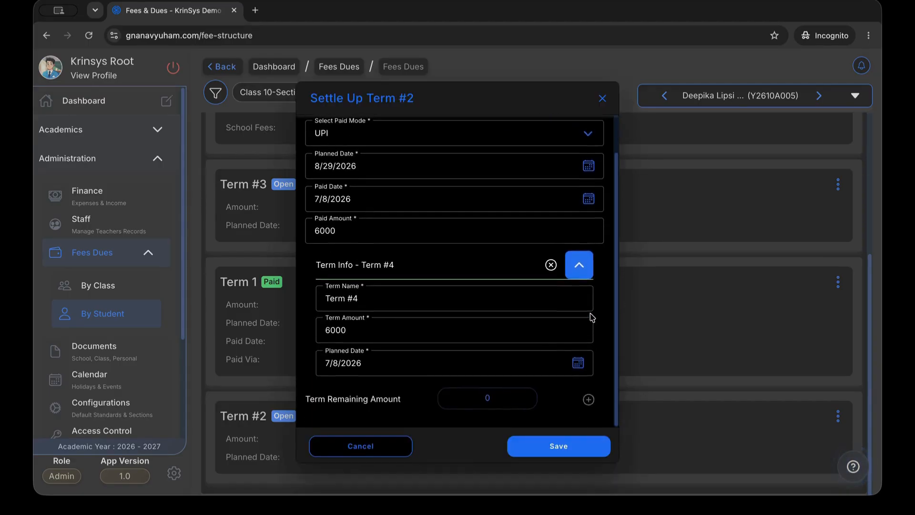
click(504, 356)
scroll(498, 275, right, 9)
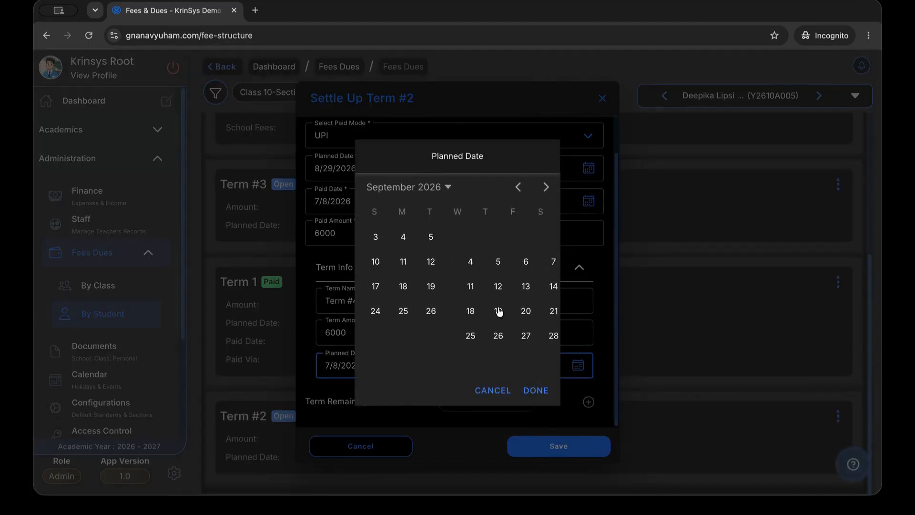
click(538, 341)
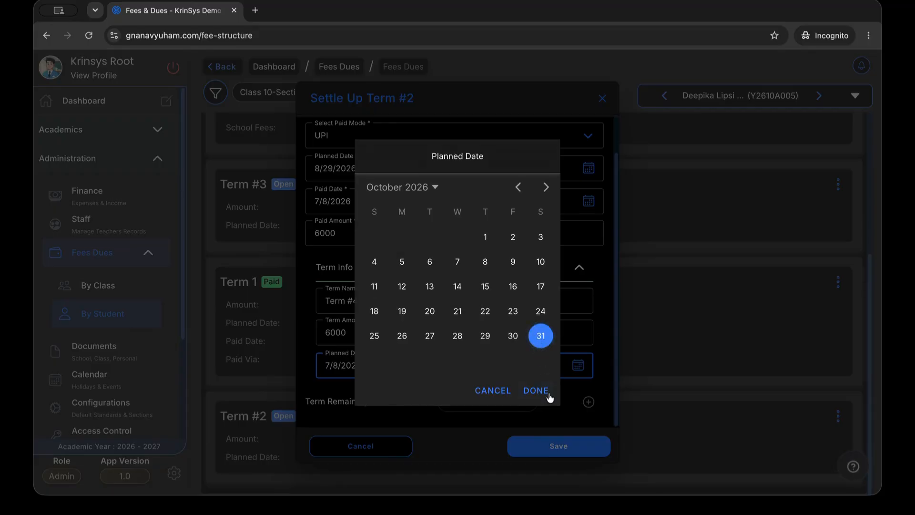
click(536, 391)
click(558, 445)
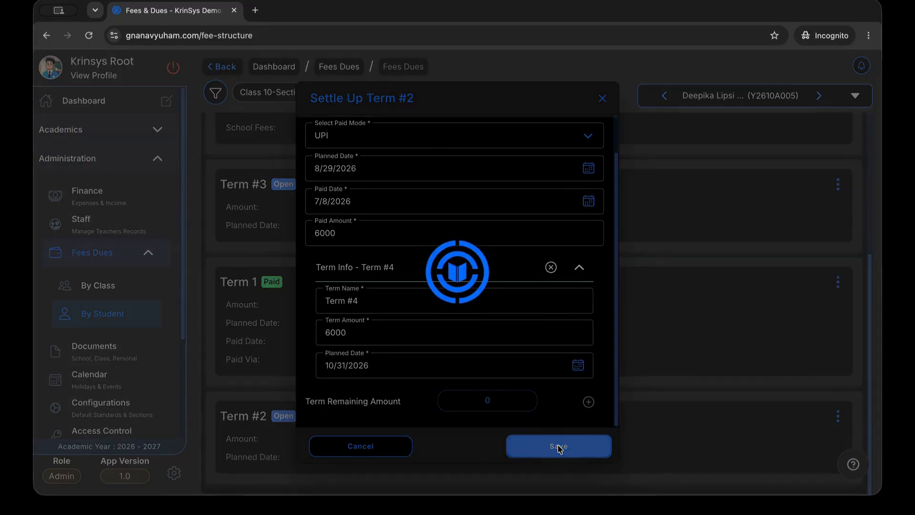
scroll(586, 374, down, 3)
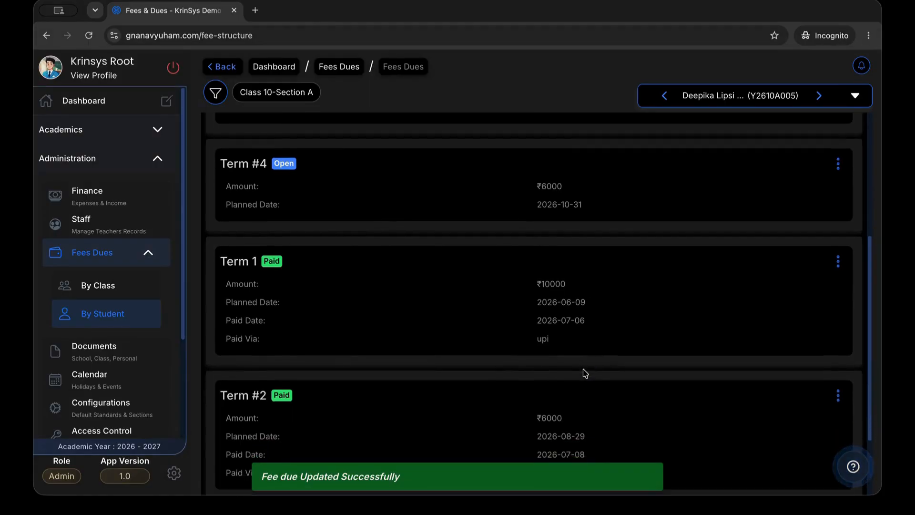
Download the student's fees statement PDF into Downloads and open it from Chrome's downloads bubble
scroll(372, 406, up, 1)
scroll(372, 406, up, 3)
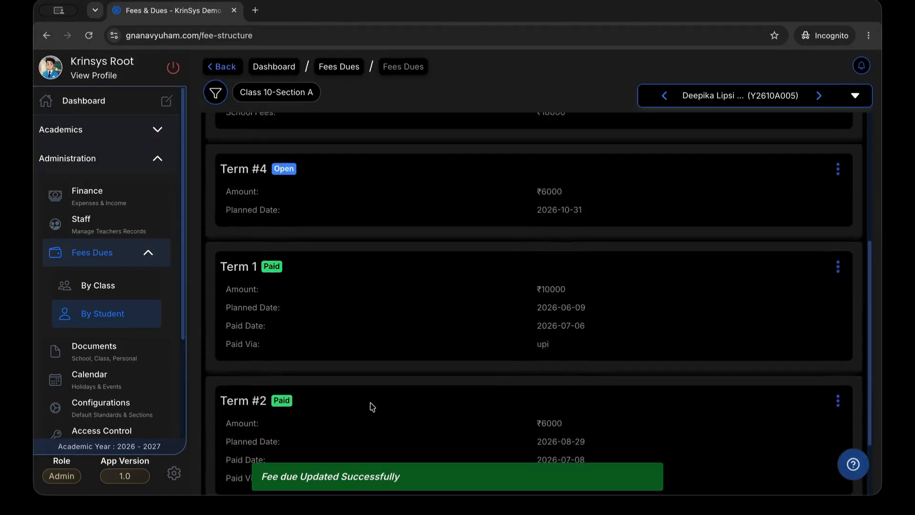
scroll(614, 227, up, 3)
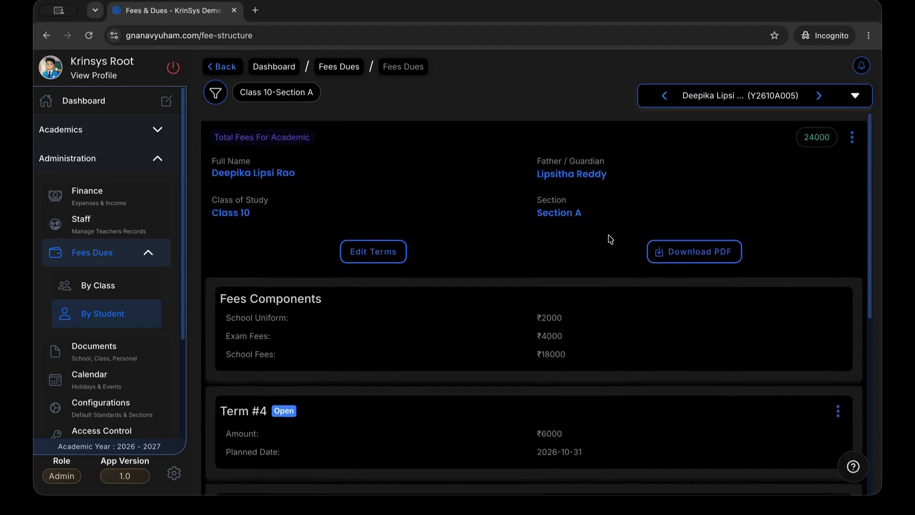
click(691, 248)
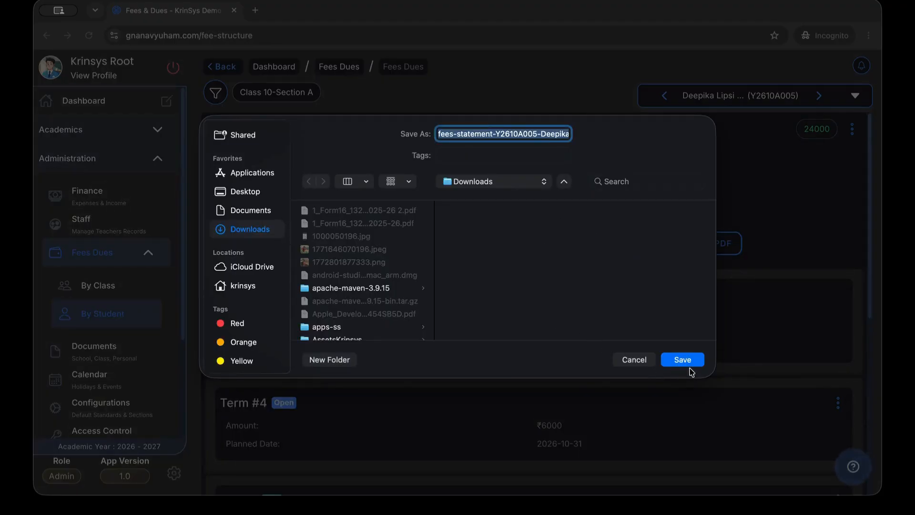
click(683, 360)
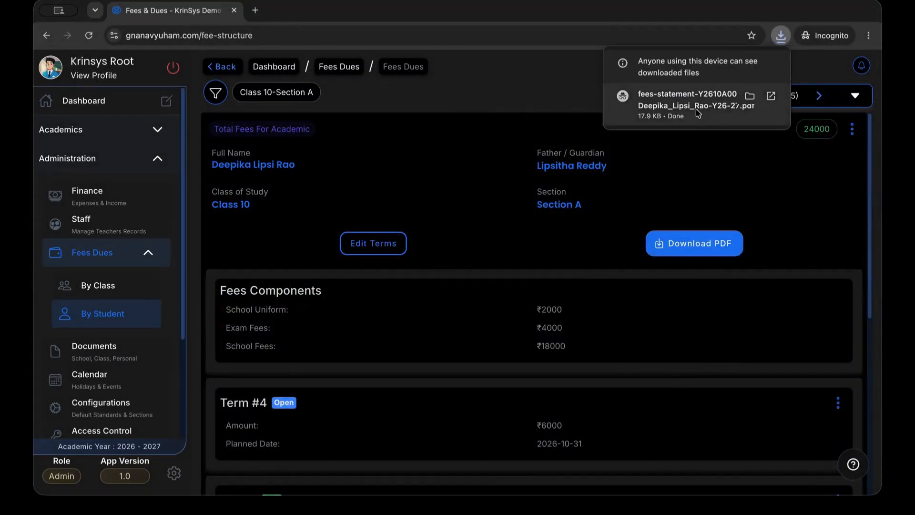
click(698, 114)
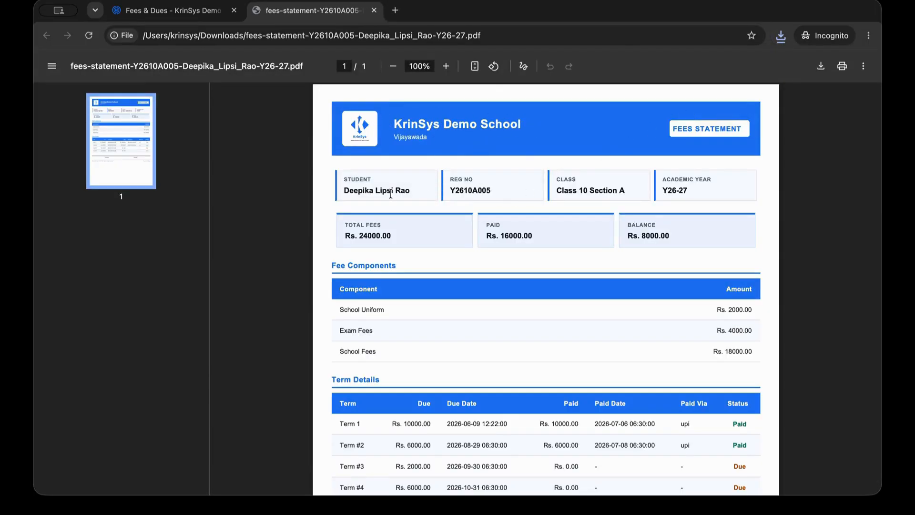
Review the statement's terms (₹16000 paid, ₹8000 balance), then return to the Fees & Dues tab
scroll(562, 264, down, 3)
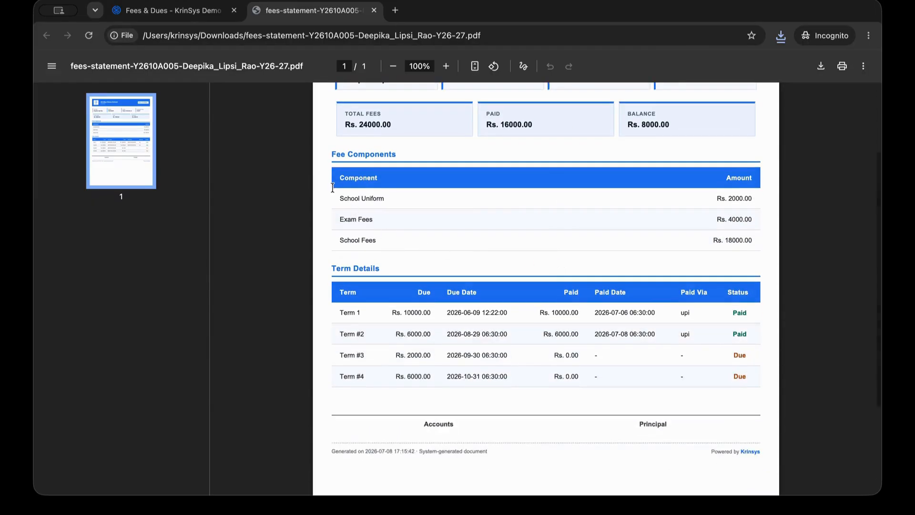
scroll(453, 253, down, 1)
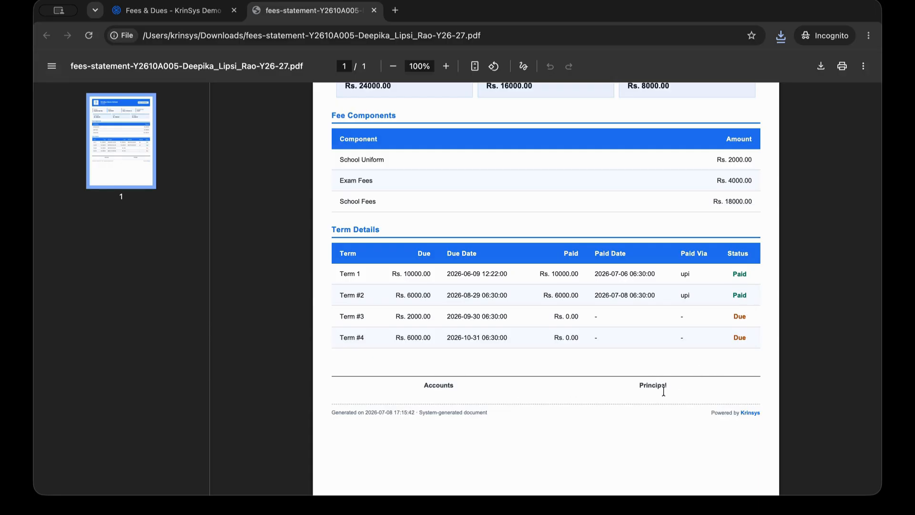
click(199, 15)
Open Progress Card By Student and save the Unit Test 1 result PDF into Downloads
scroll(531, 288, down, 2)
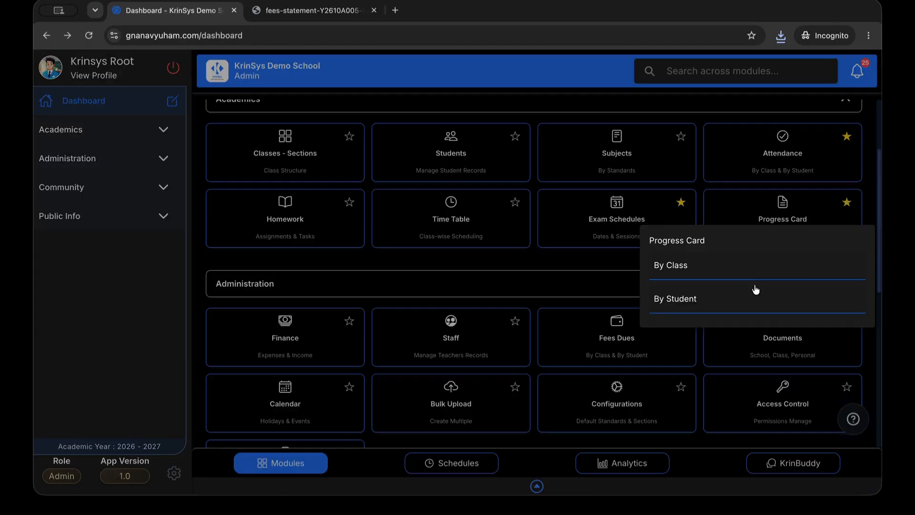
click(752, 298)
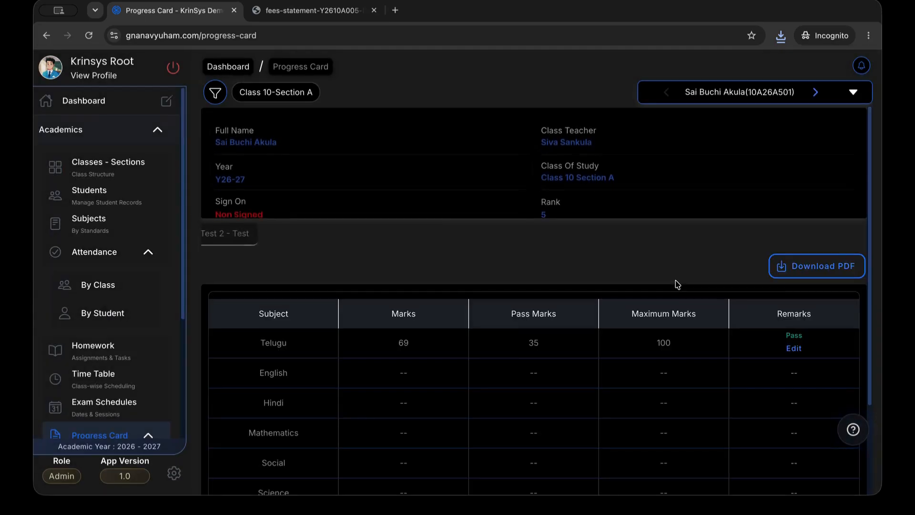
click(830, 277)
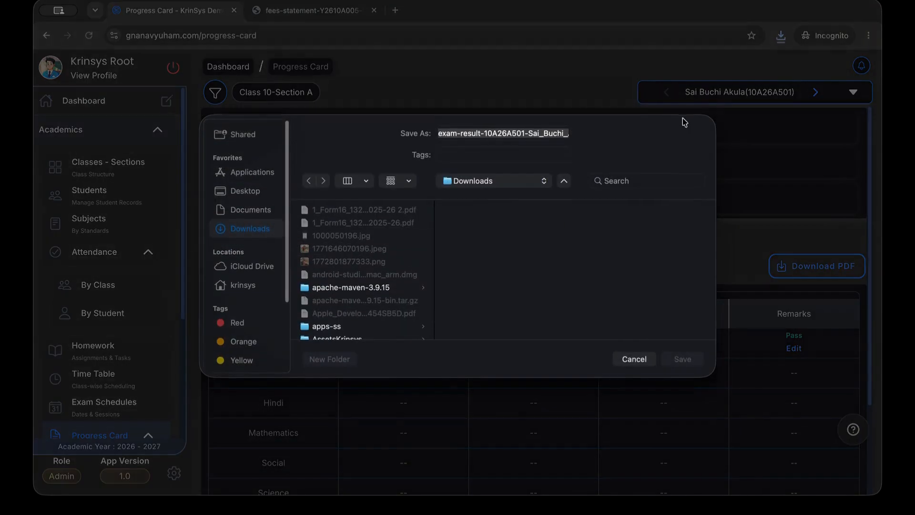
click(682, 359)
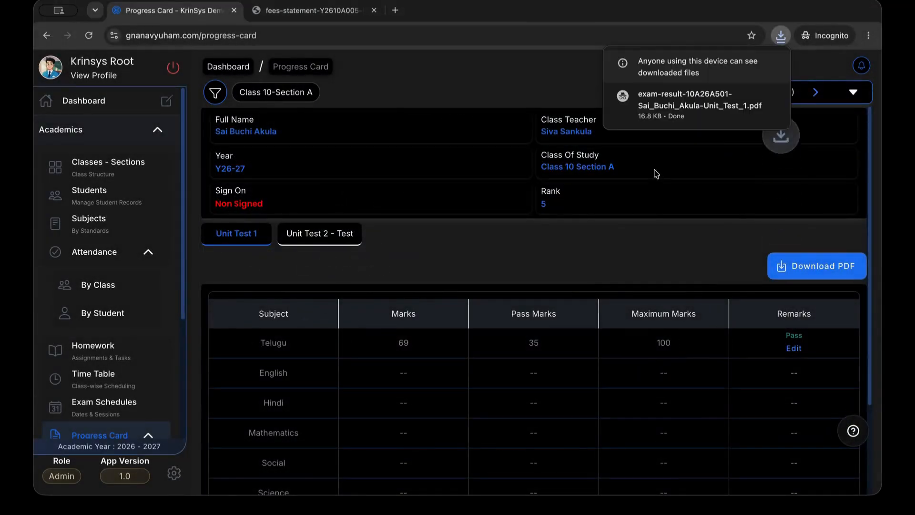
Open the Unit Test 1 PDF, highlight the total, percentage, rank and Telugu, then return to Progress Card
click(674, 110)
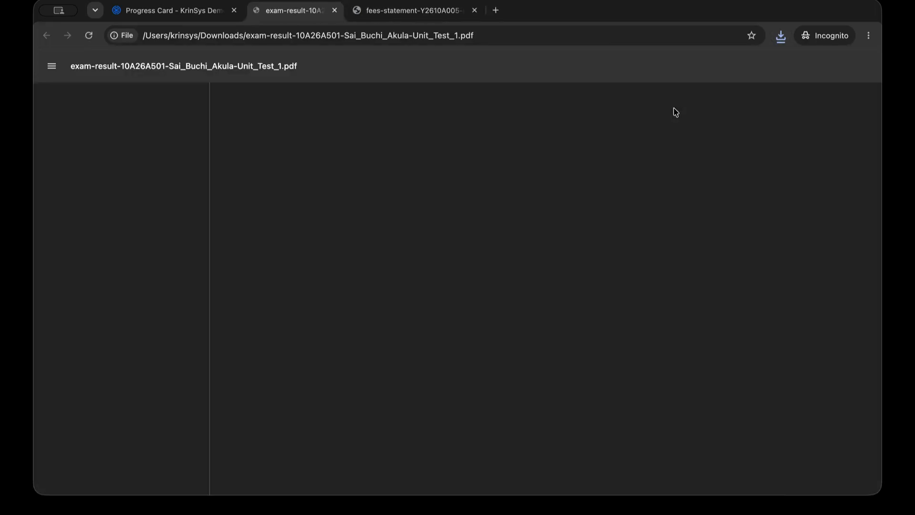
drag(338, 317, 650, 321)
double_click(337, 277)
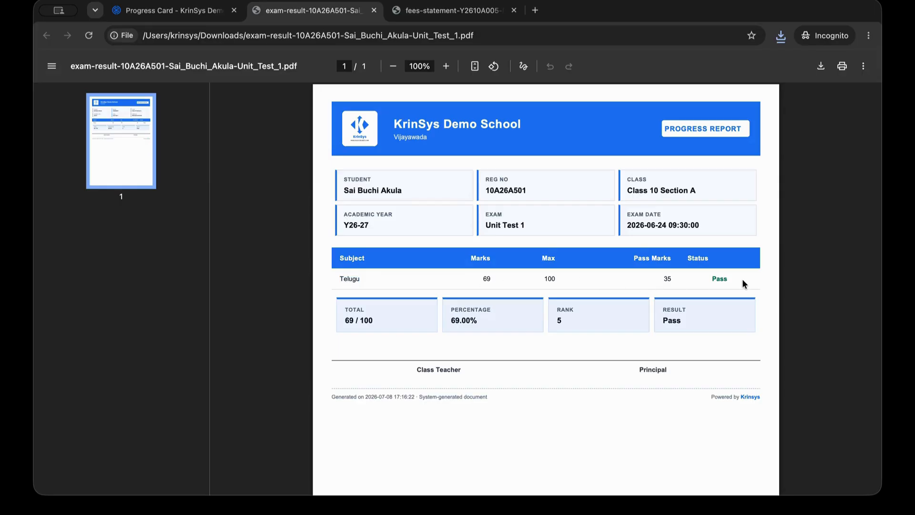
click(158, 10)
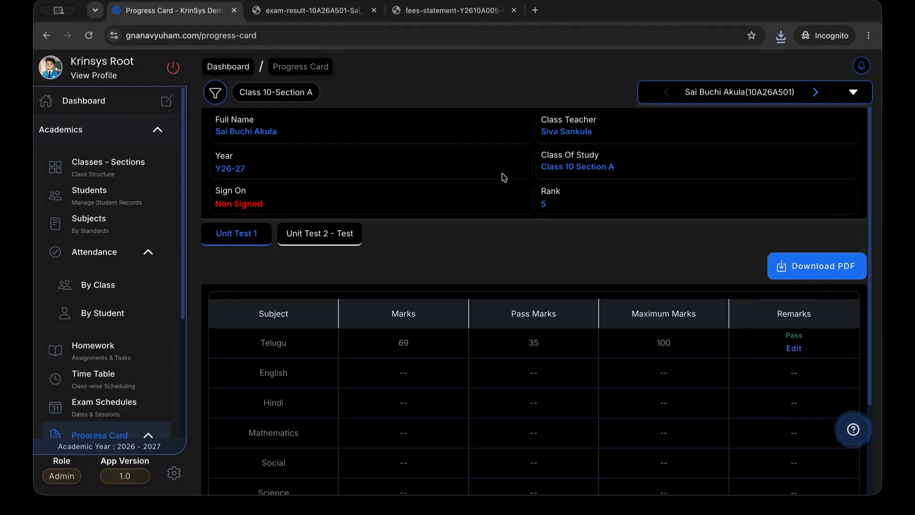
Return to the dashboard, open Documents, and expand School Documents, Class Documents and Class 10
key(alt+Left)
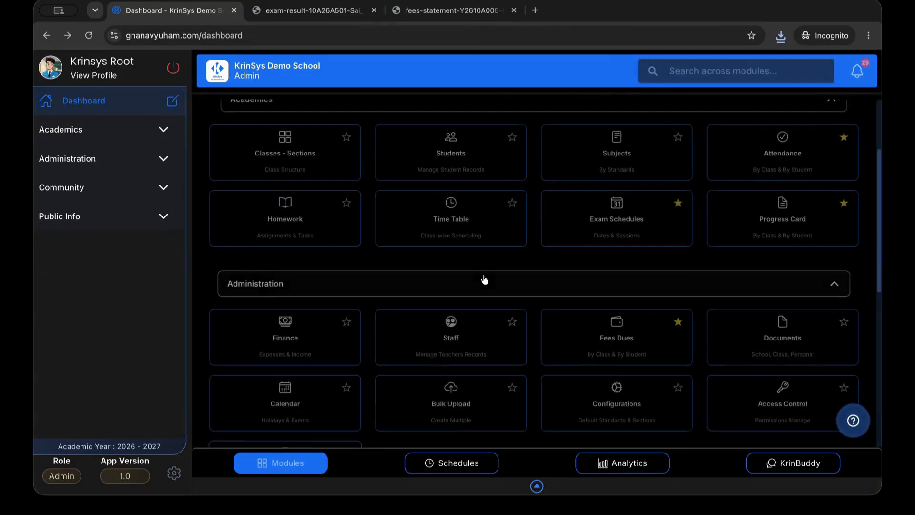
scroll(493, 301, down, 1)
scroll(493, 301, down, 1)
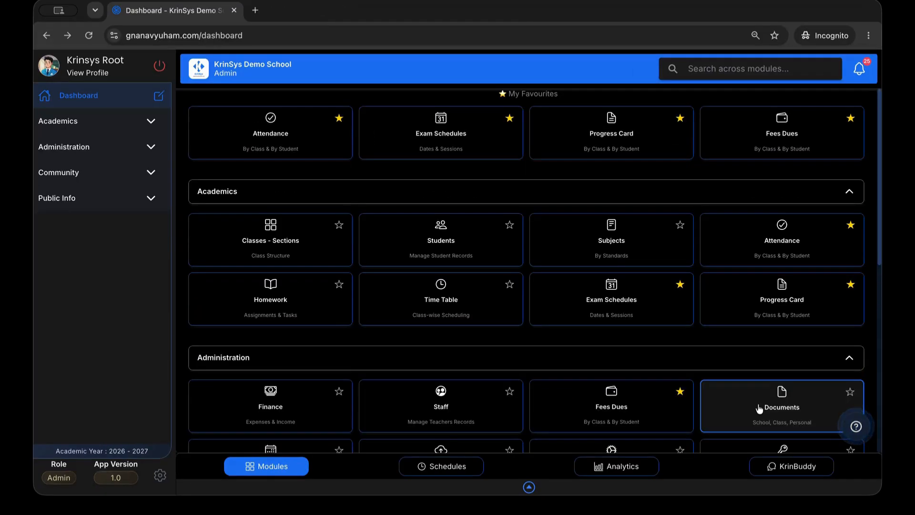
click(789, 411)
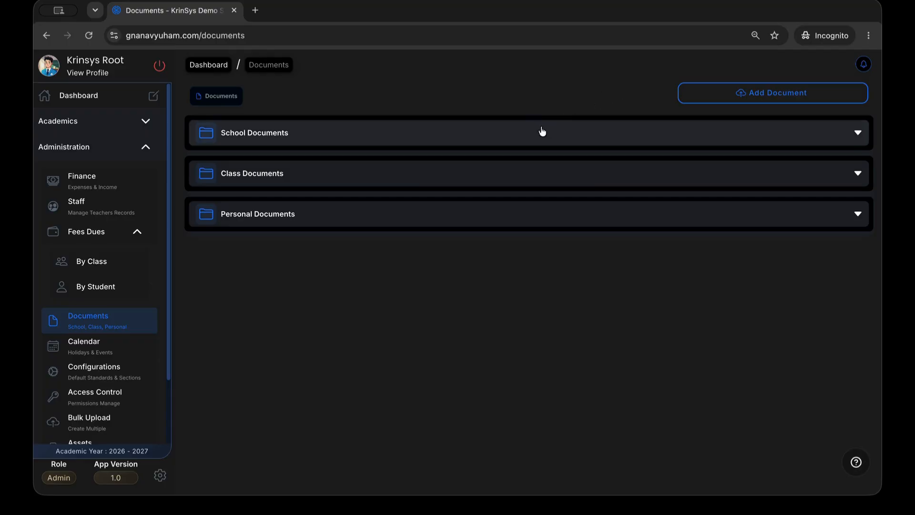
click(536, 133)
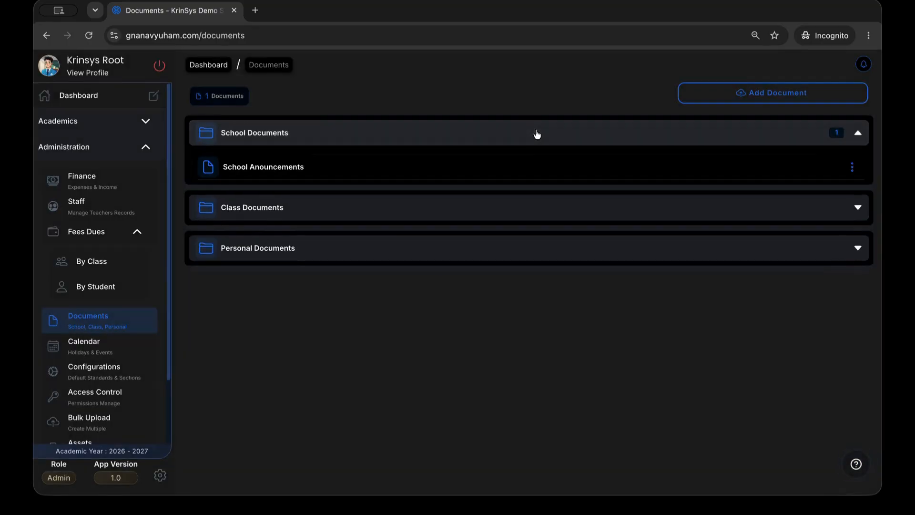
click(313, 212)
click(287, 255)
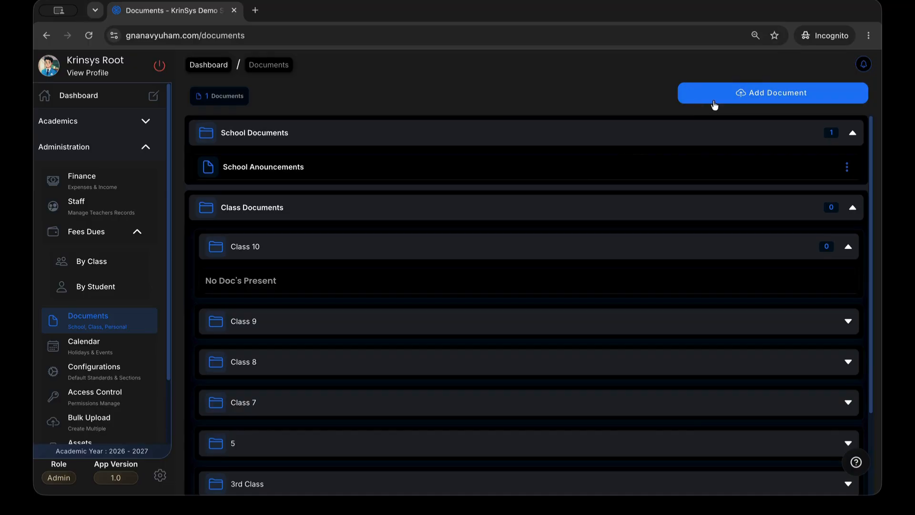
Add a School document 'School Reports' with AccessControlGnanavyuhamGuide.pdf from DocsGnanavyuham attached
click(768, 98)
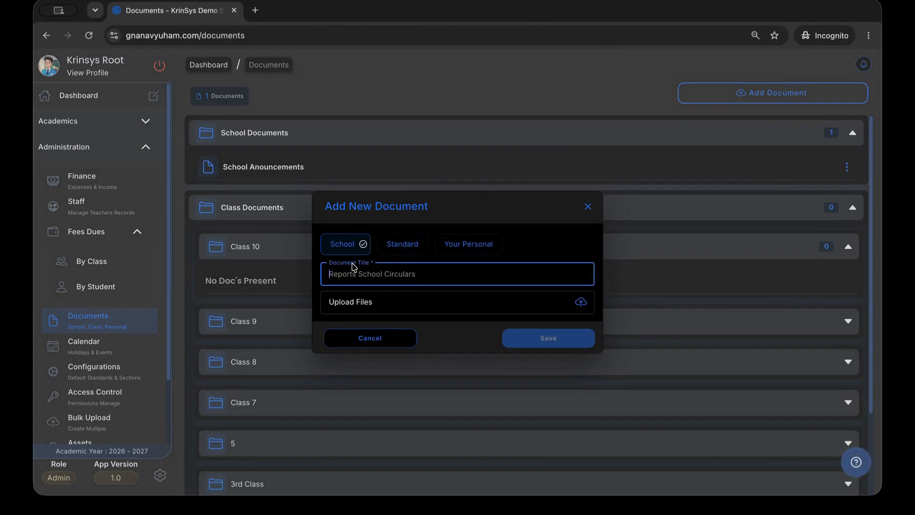
text(School Reports)
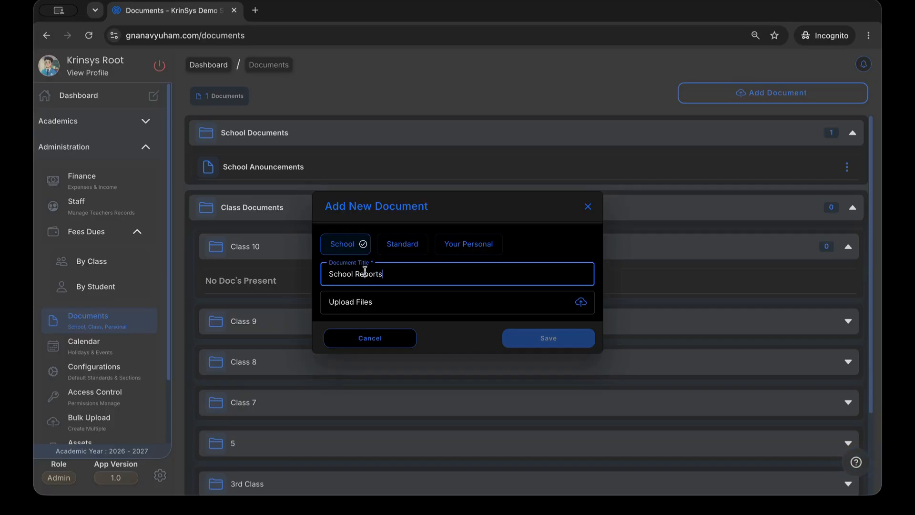
click(402, 301)
scroll(365, 296, down, 1)
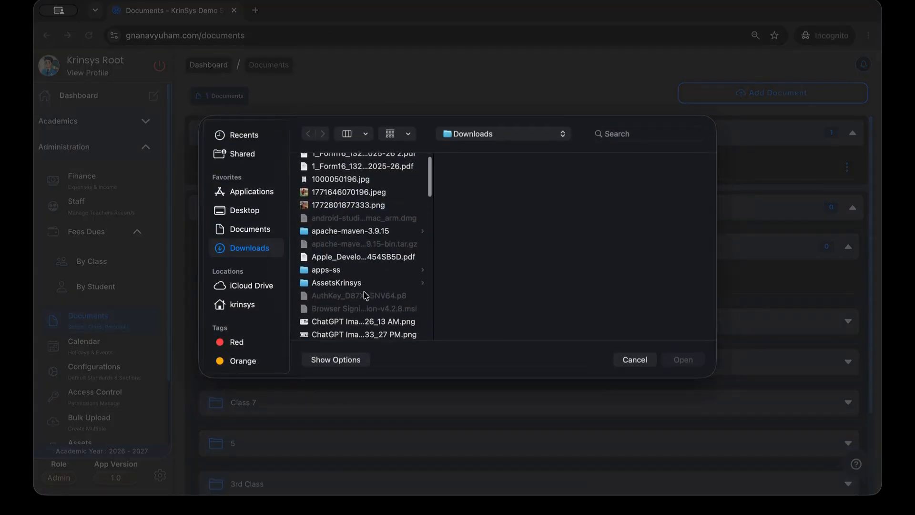
scroll(366, 295, down, 5)
click(343, 248)
click(506, 163)
click(673, 364)
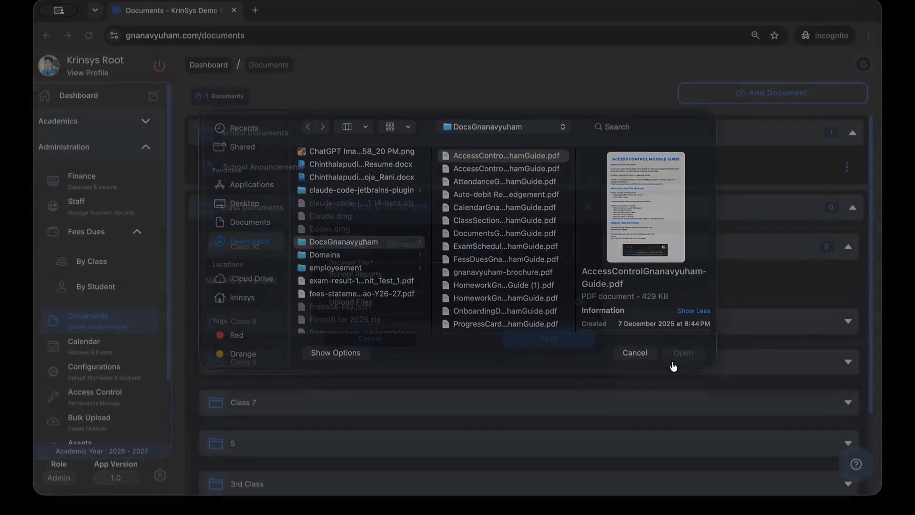
click(528, 365)
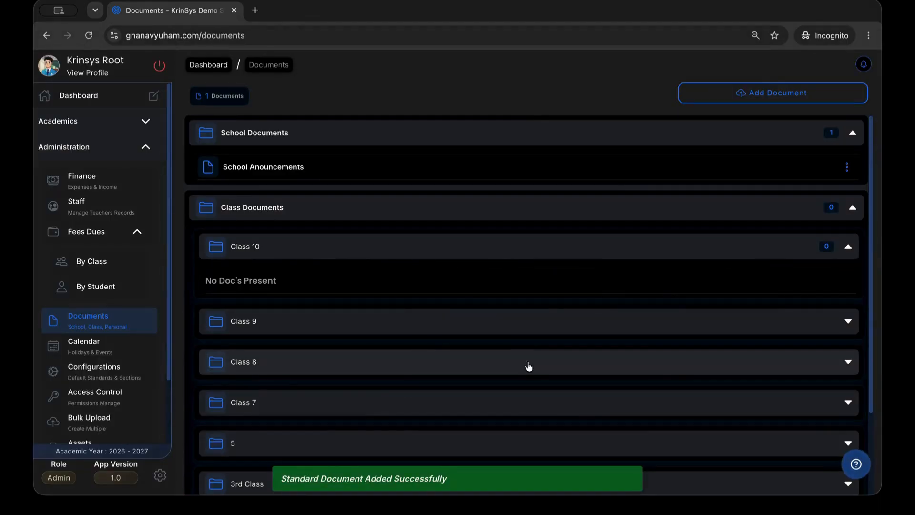
click(266, 139)
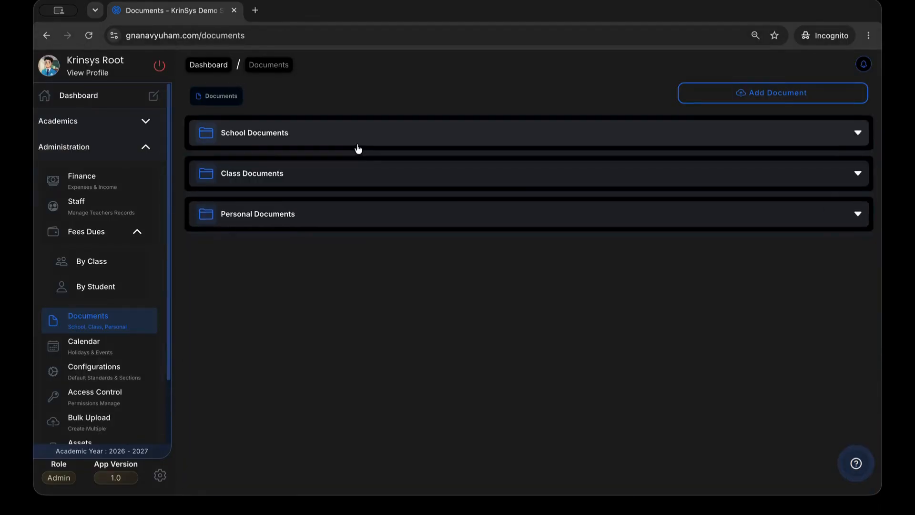
Reopen School Documents and preview the new School Reports document
click(352, 136)
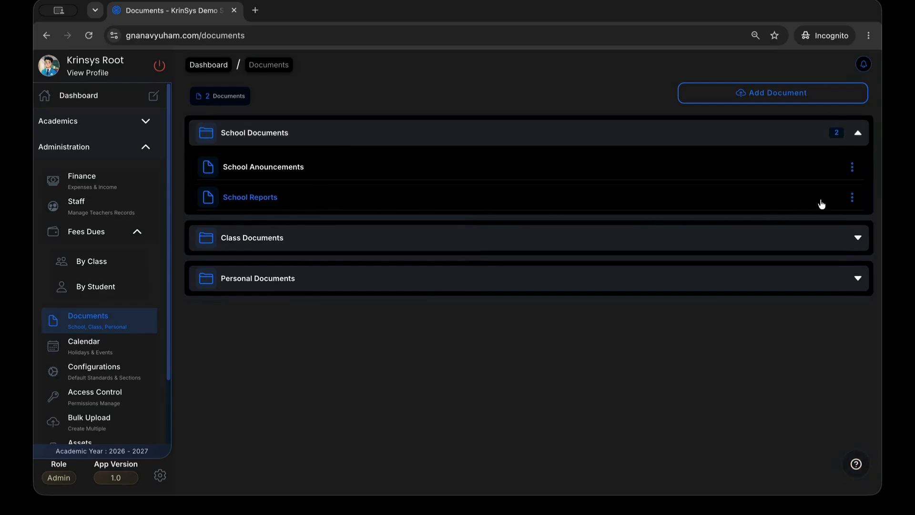
click(277, 199)
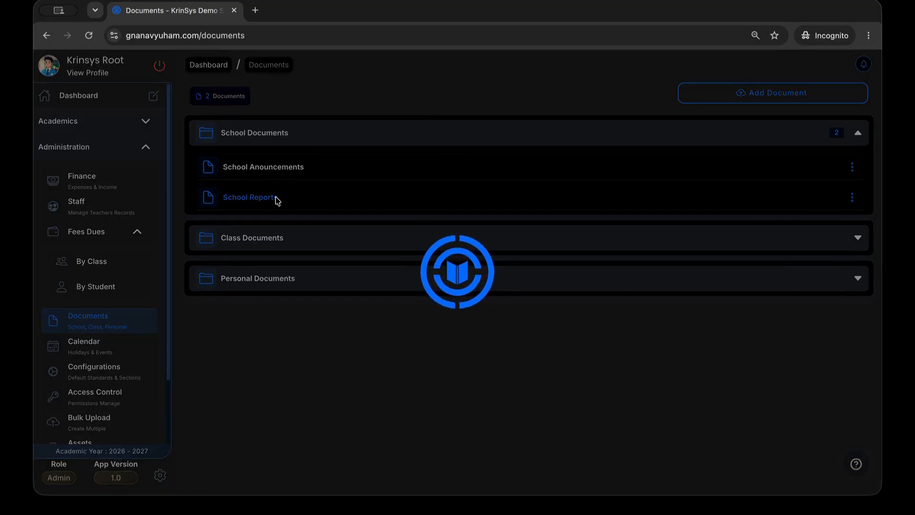
scroll(333, 252, down, 15)
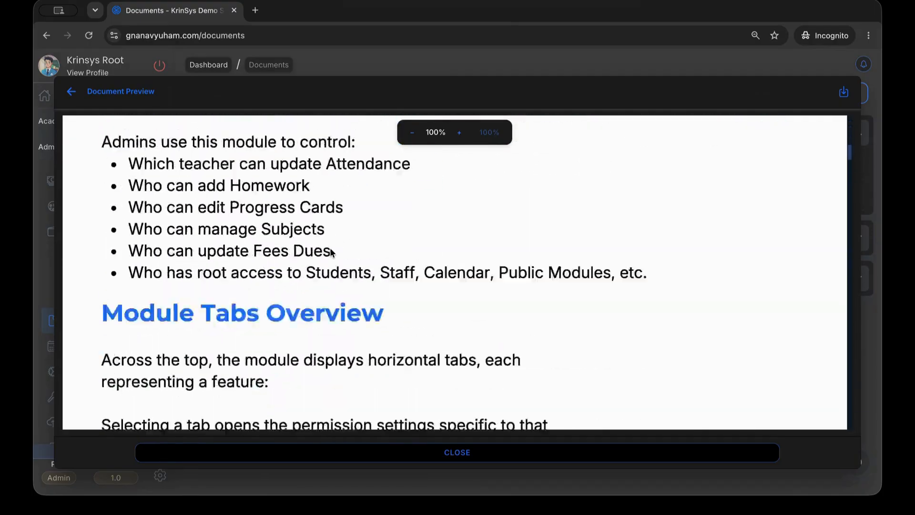
scroll(332, 252, down, 5)
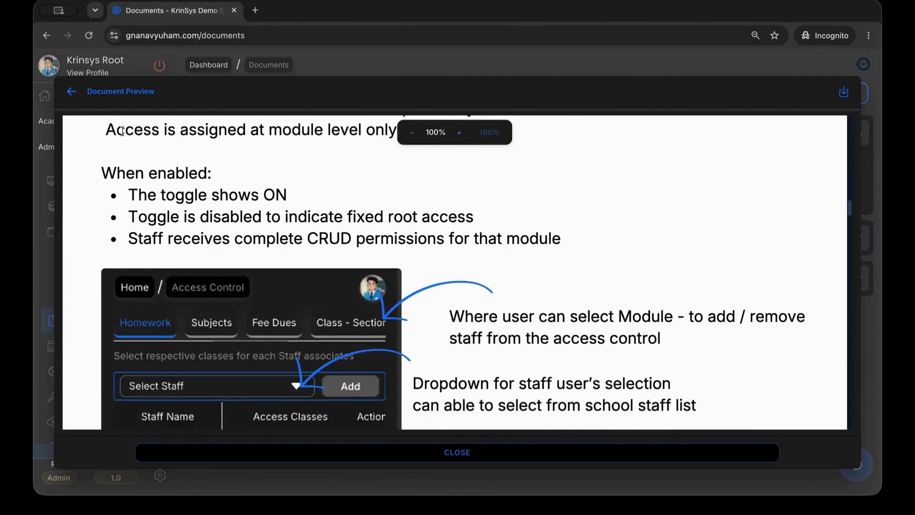
click(90, 99)
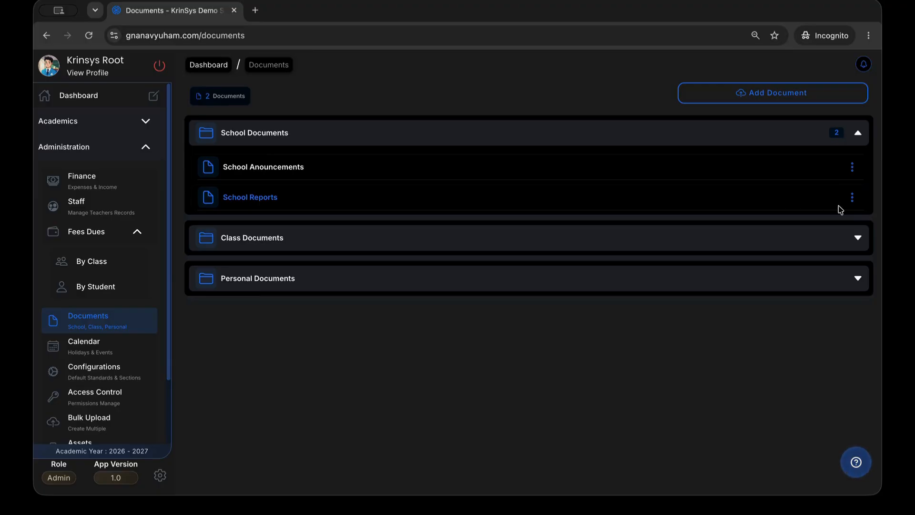
Download the School Reports PDF to the Downloads folder
click(853, 197)
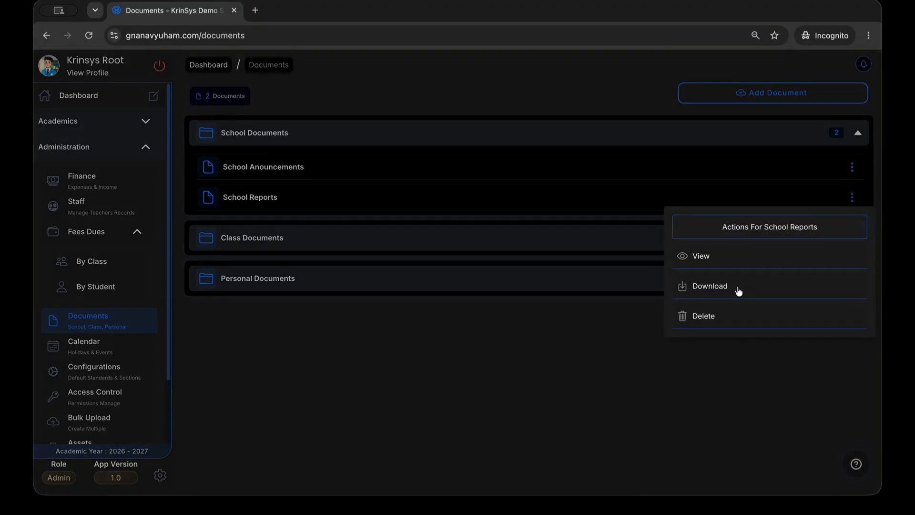
click(738, 289)
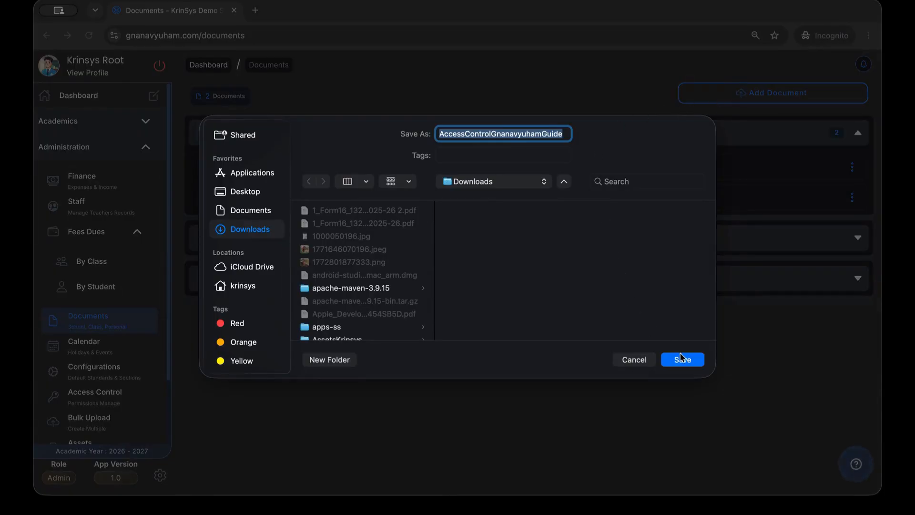
click(682, 358)
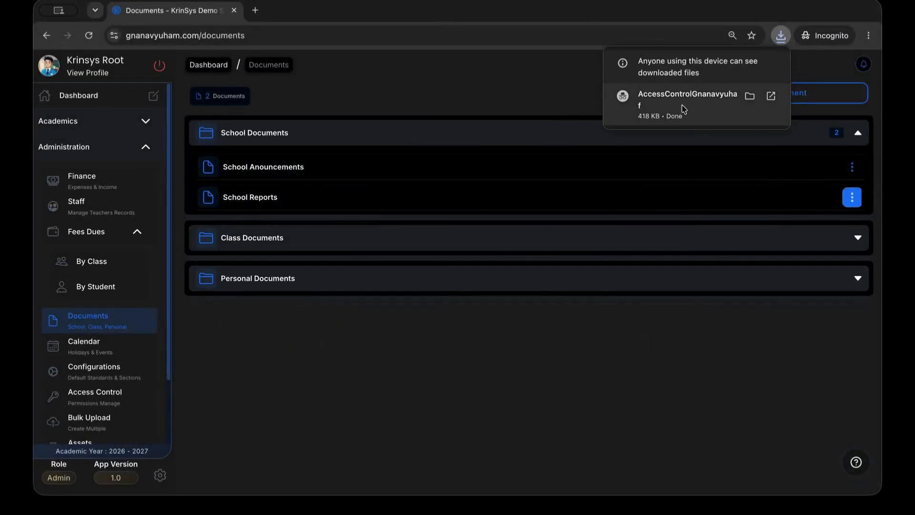
click(572, 106)
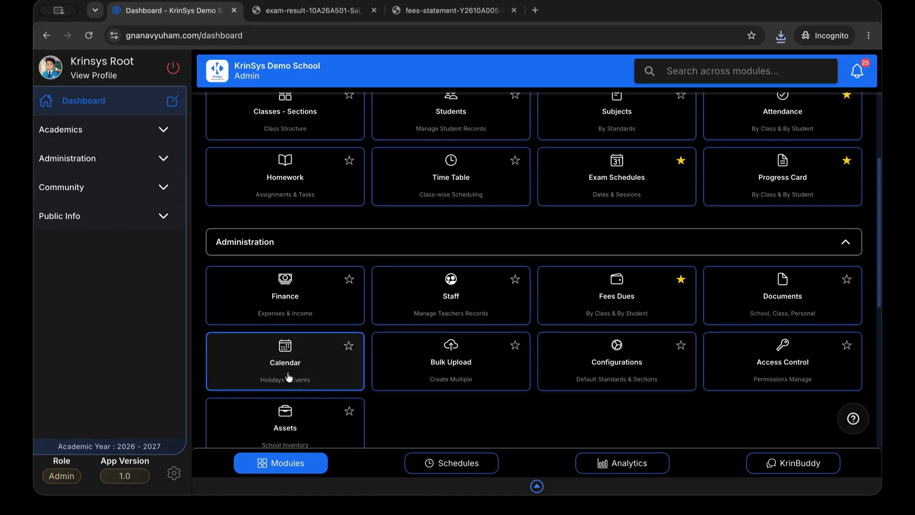
Open the Calendar's events list and start a new holiday named 'Ganesh Chaturthi'
click(296, 377)
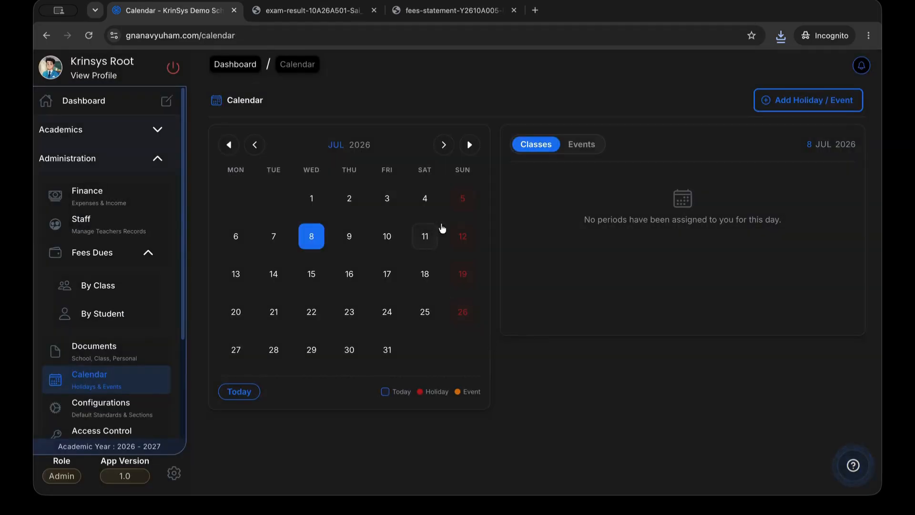
click(582, 144)
scroll(578, 262, down, 5)
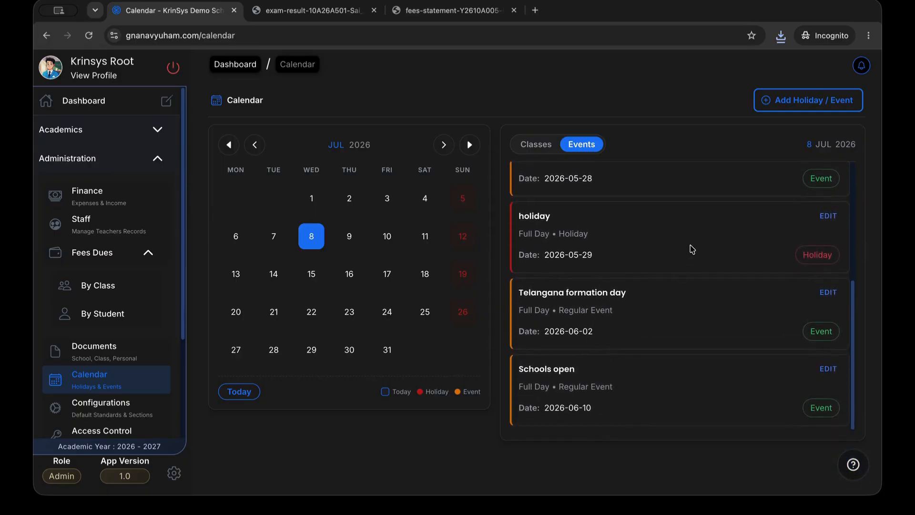
scroll(690, 253, up, 5)
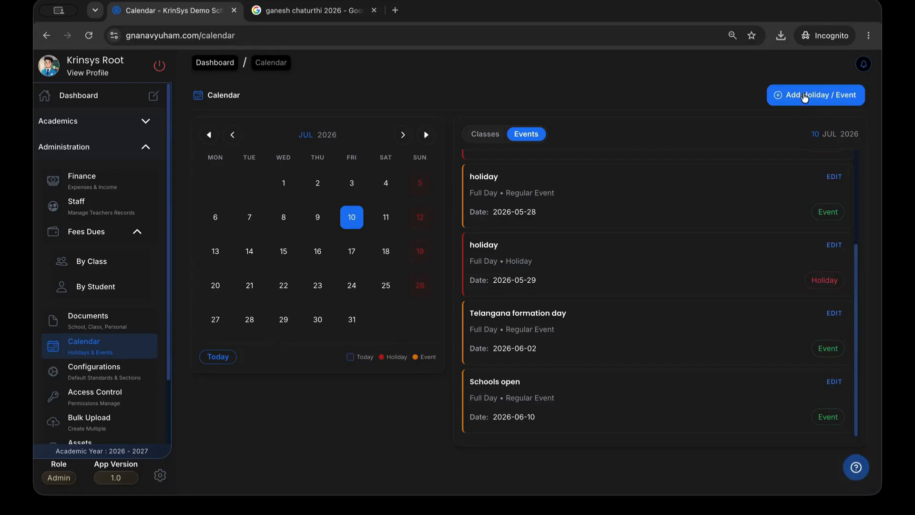
click(808, 95)
text(Ganesh Chaturthi)
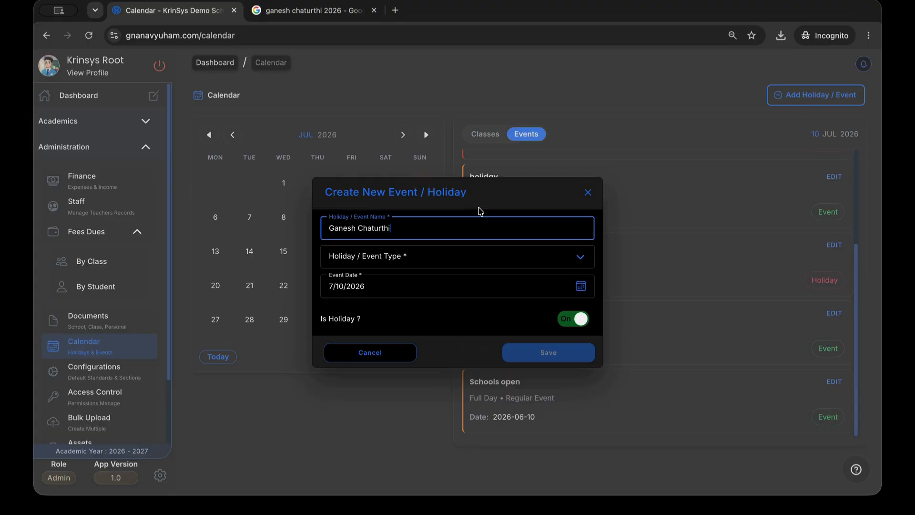
Make it a Full Day event on 14 September 2026 and save it as a holiday
click(427, 257)
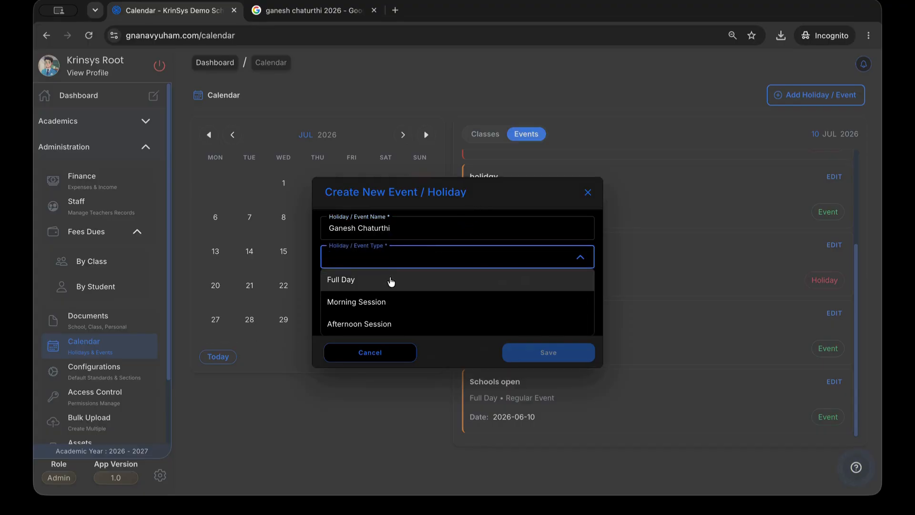
click(391, 282)
click(377, 290)
scroll(453, 241, right, 3)
scroll(457, 288, left, 10)
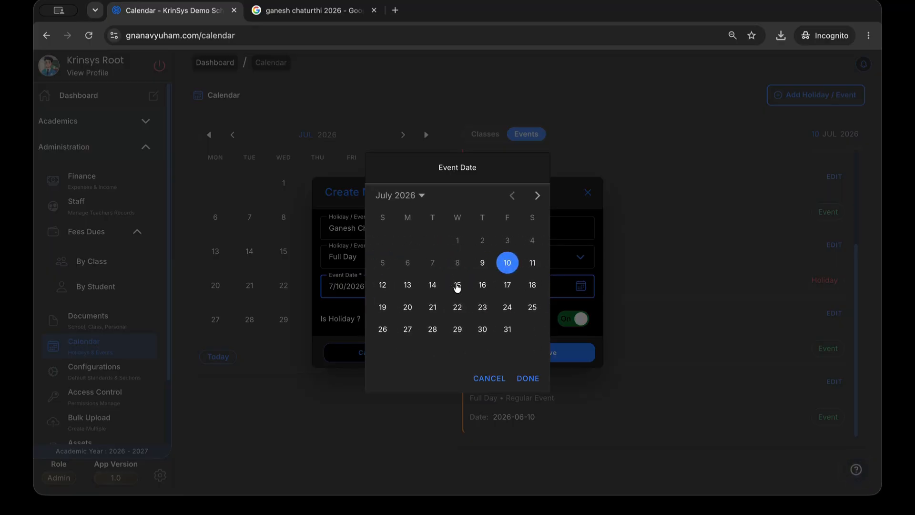
click(542, 193)
click(542, 193)
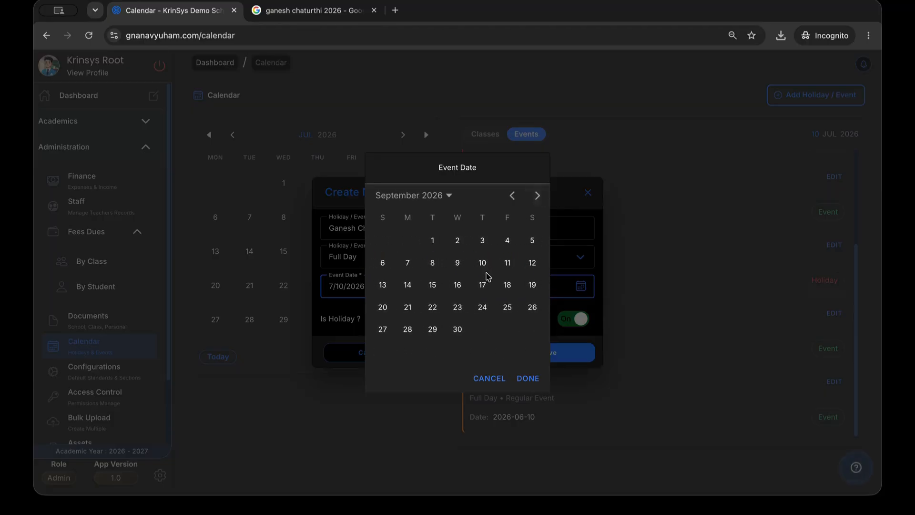
click(408, 286)
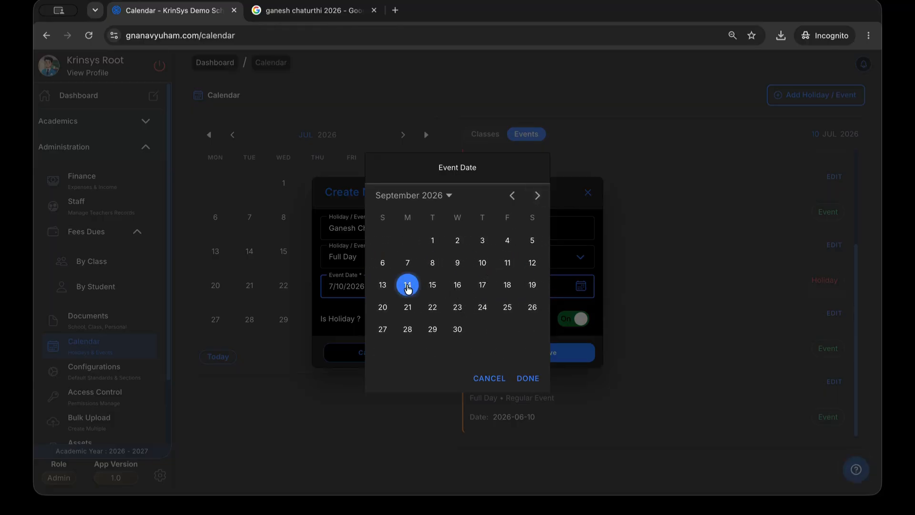
click(531, 379)
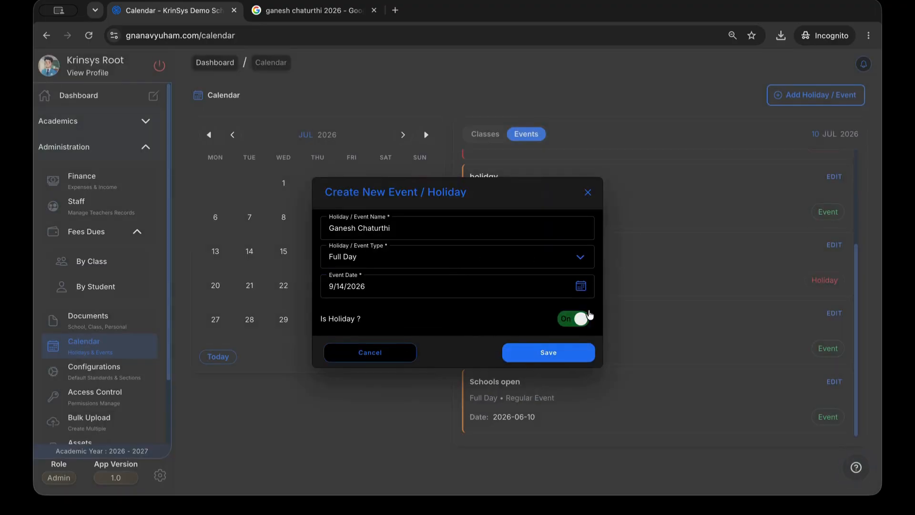
click(548, 352)
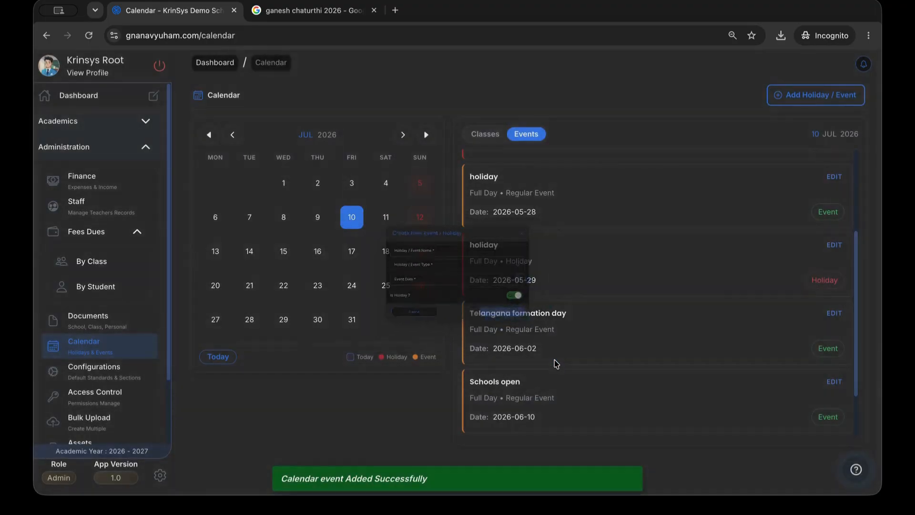
Go through the Progress Card and Class Time Table access settings to Exam Schedule
scroll(571, 393, down, 1)
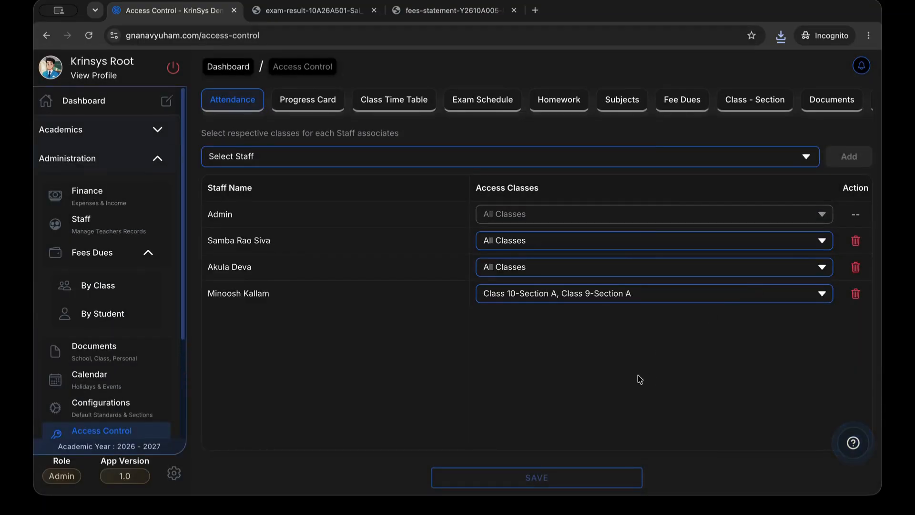
click(321, 111)
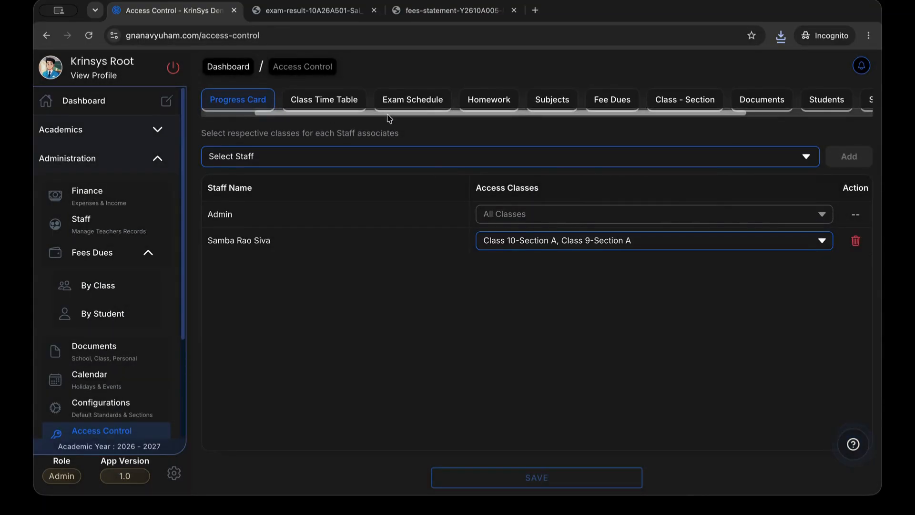
click(341, 111)
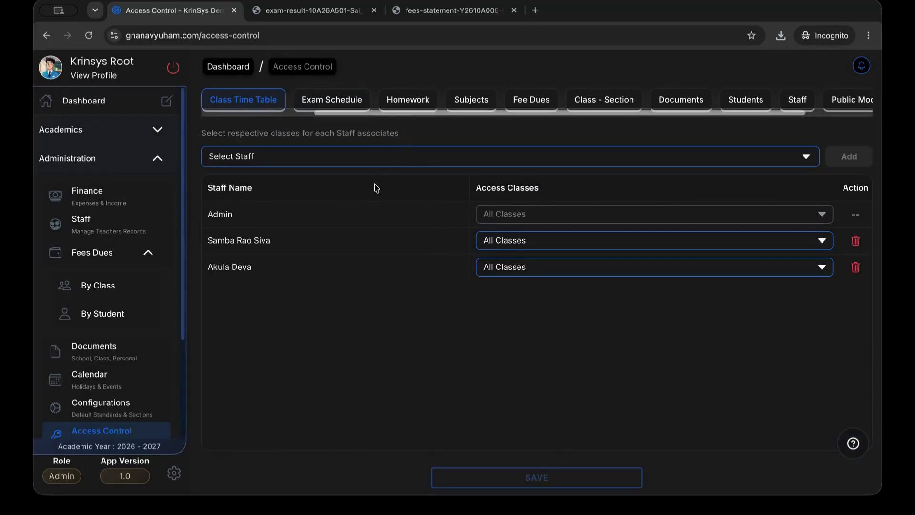
click(349, 111)
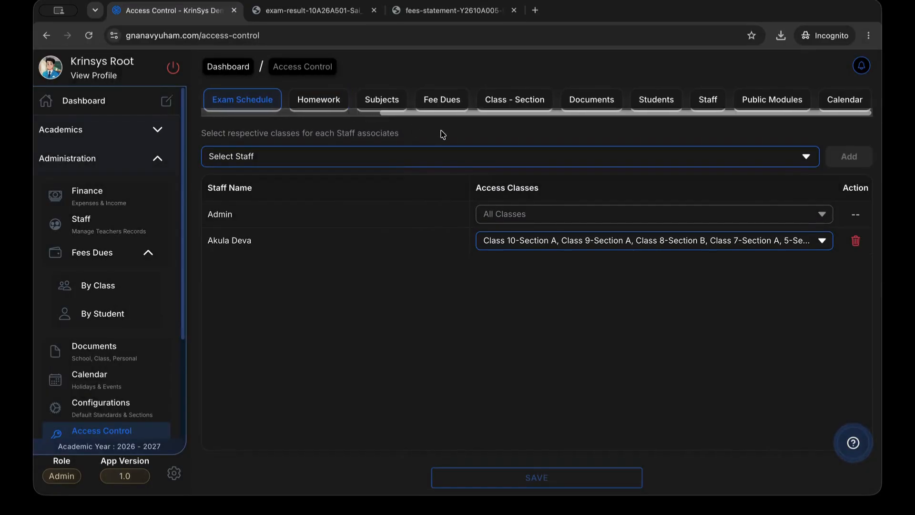
Add the Head of Department to Exam Schedule access with All Classes Sections and save
click(399, 165)
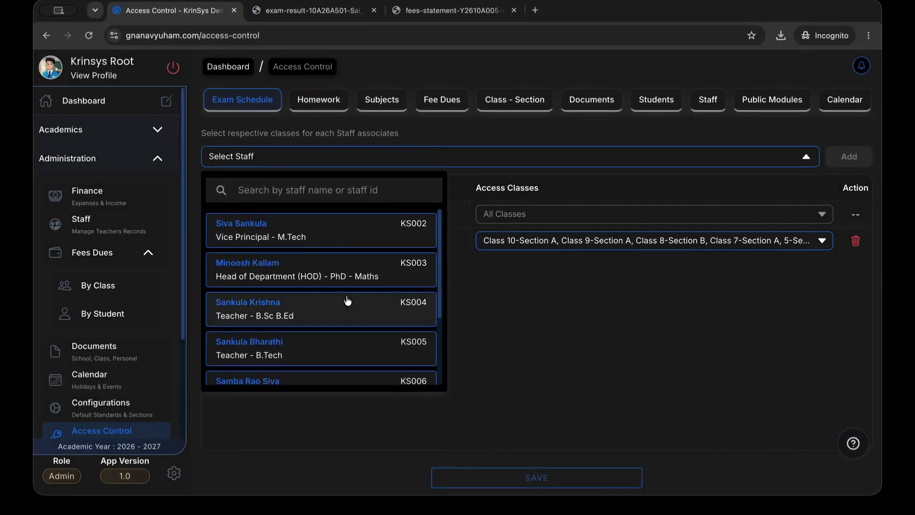
click(327, 273)
click(829, 160)
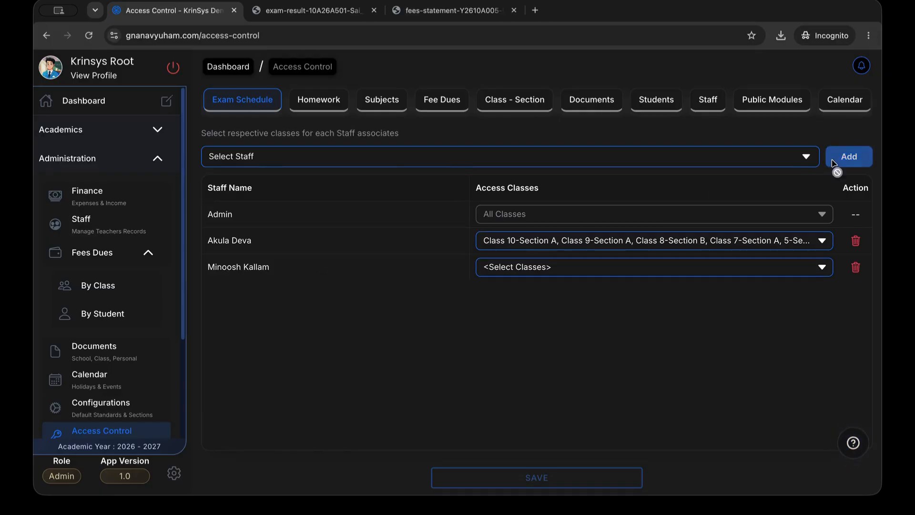
click(521, 273)
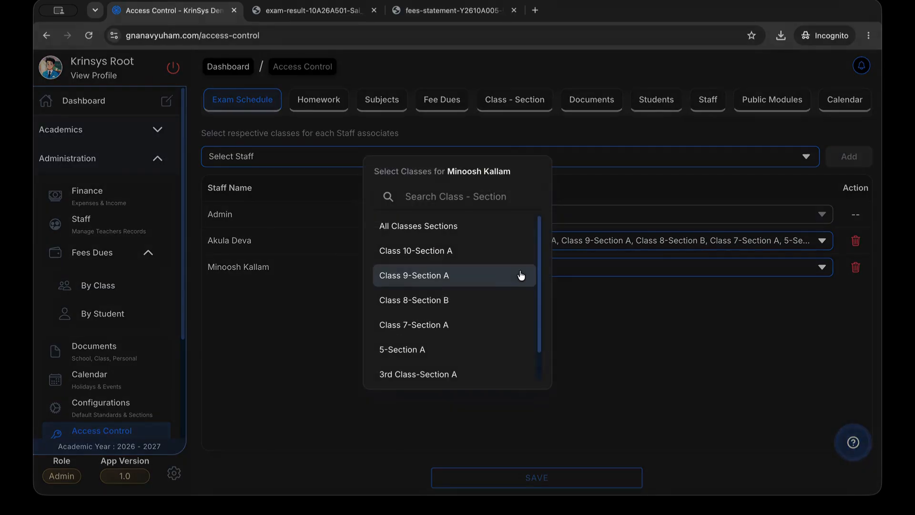
click(474, 250)
click(473, 275)
click(474, 301)
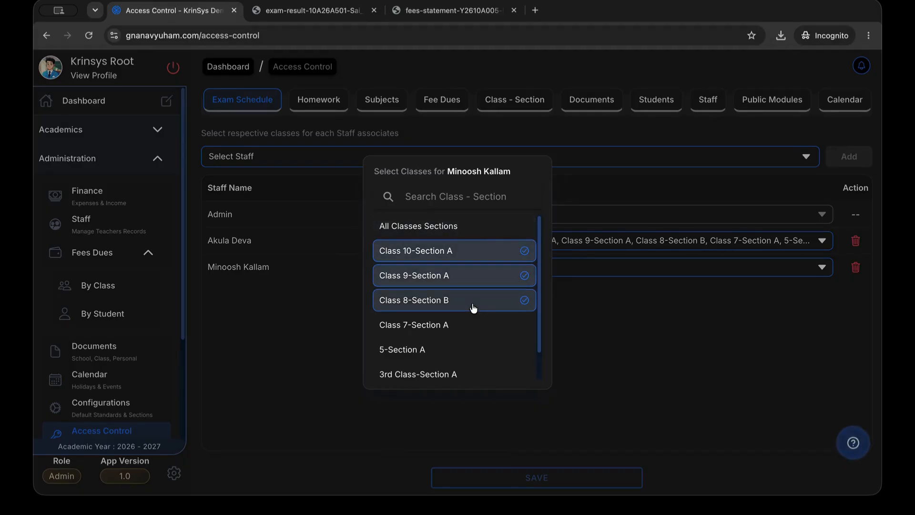
click(459, 237)
click(649, 321)
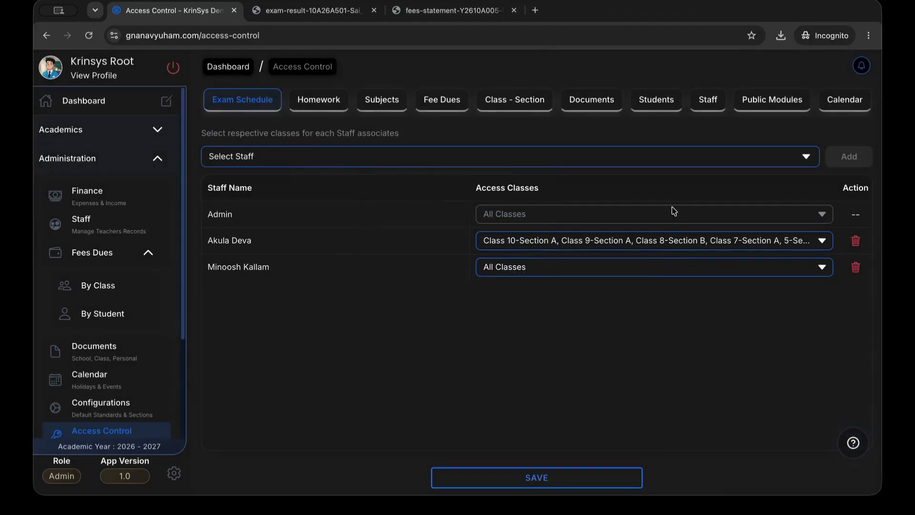
click(593, 479)
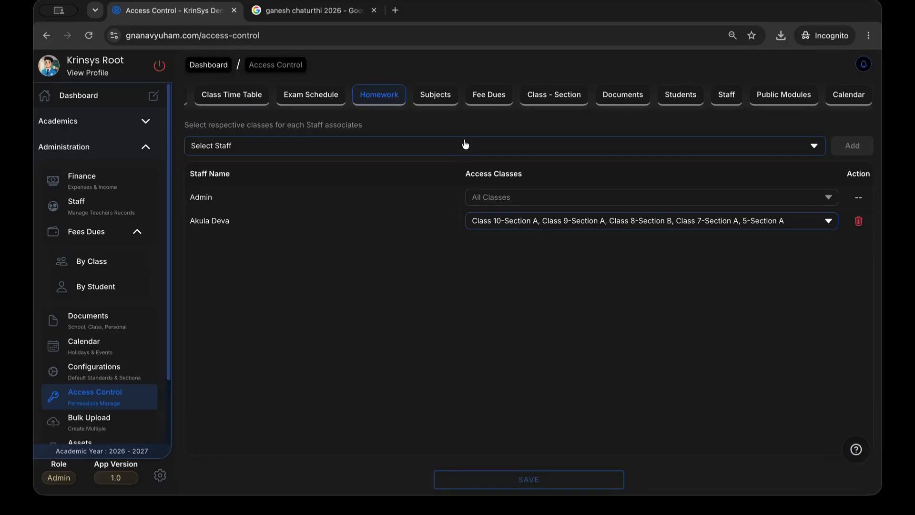
Add the Vice Principal to Subjects access with All Classes Sections
click(448, 100)
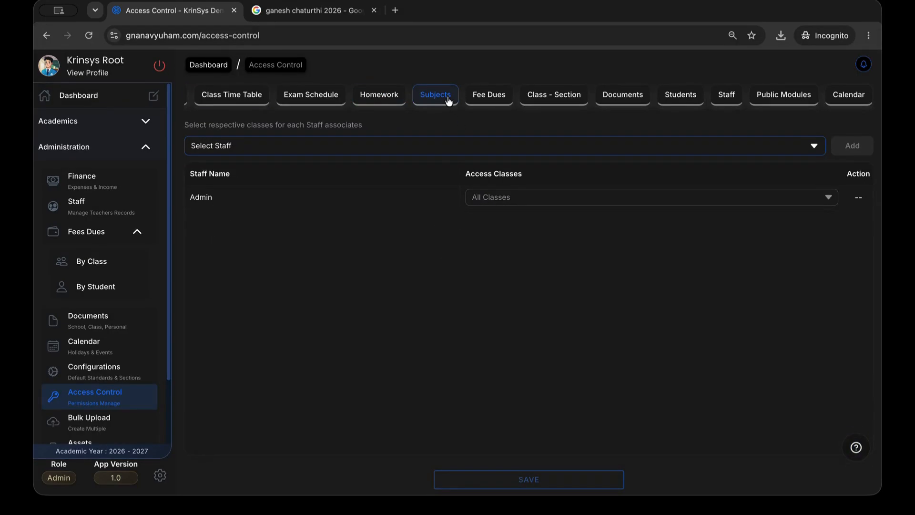
click(472, 149)
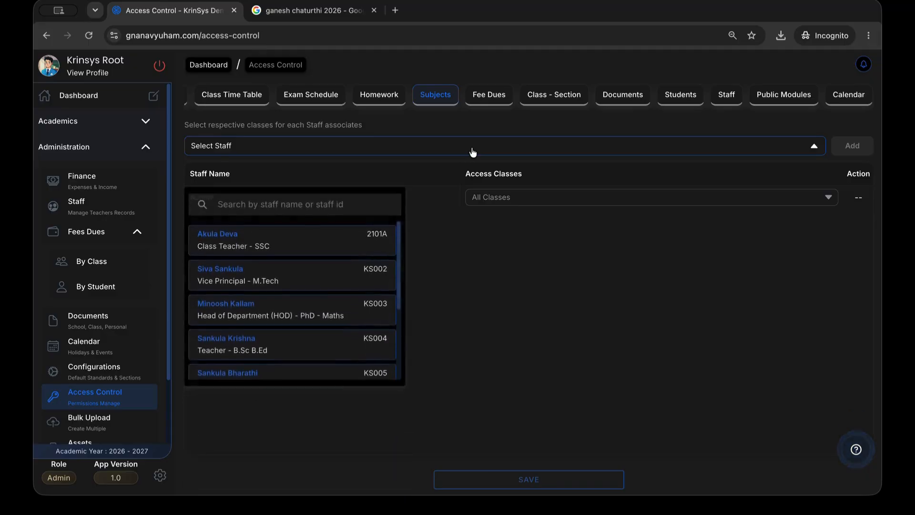
click(315, 252)
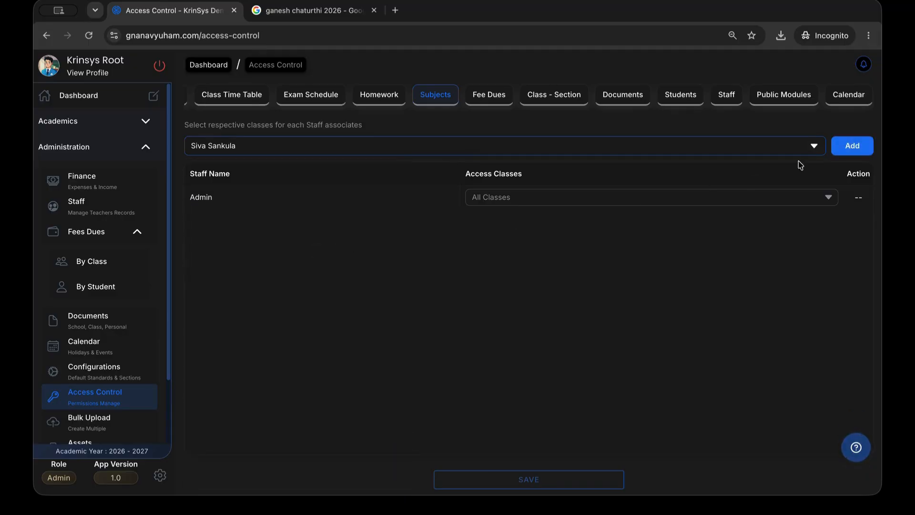
click(849, 151)
click(527, 231)
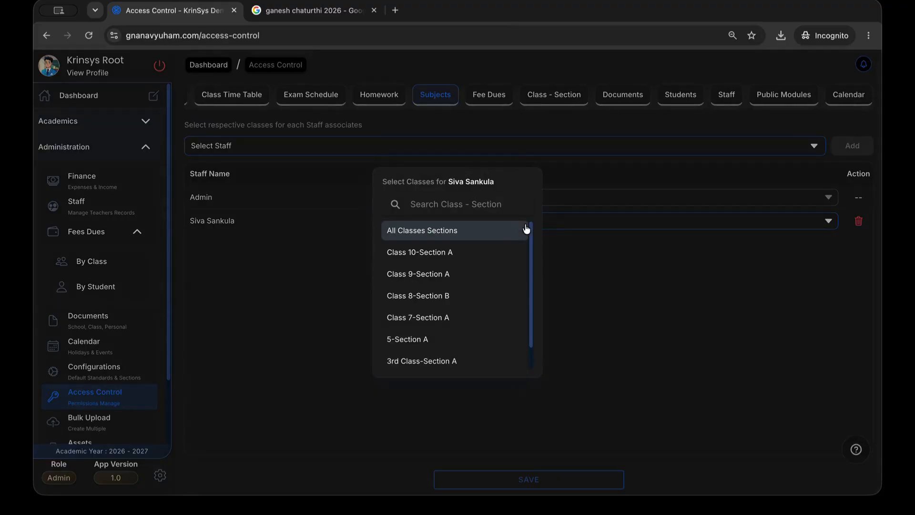
click(474, 239)
click(634, 272)
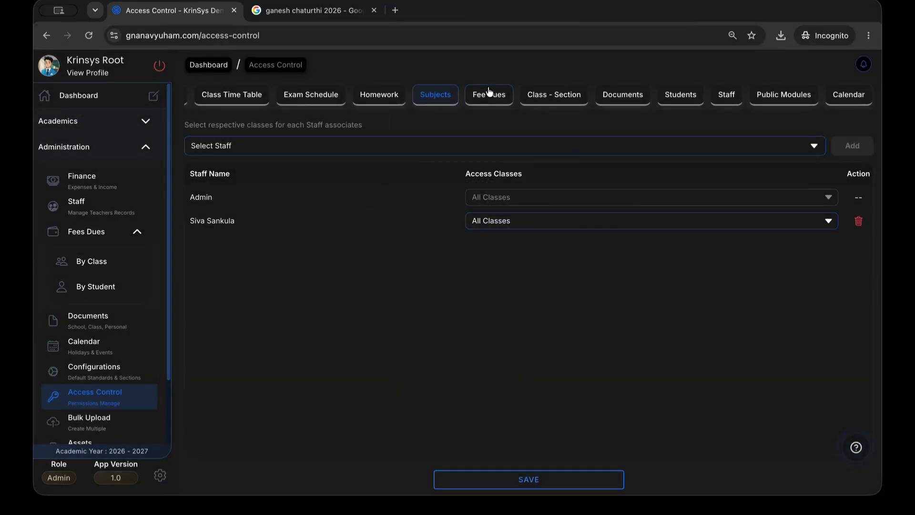
Add the B.Sc B.Ed teacher with Class 8-B, 7-A and 5-A, save, then view Students access
click(433, 148)
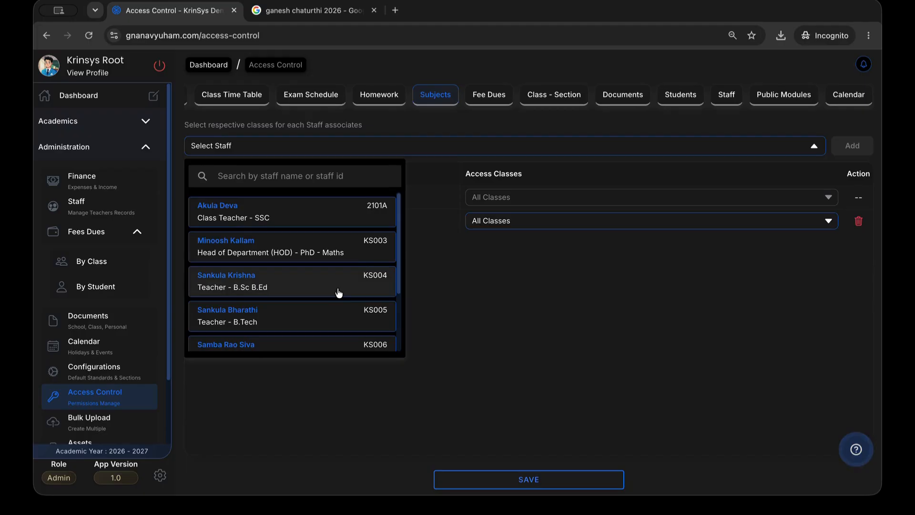
click(338, 290)
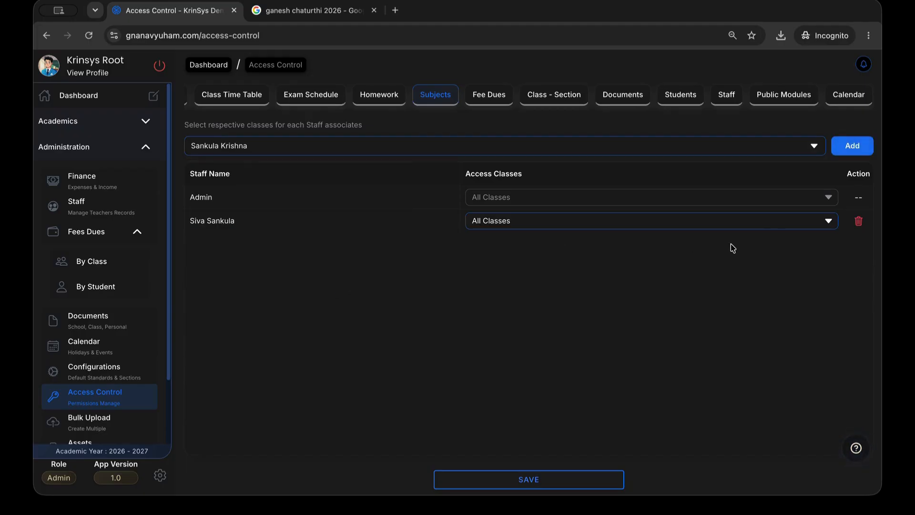
click(855, 157)
click(565, 249)
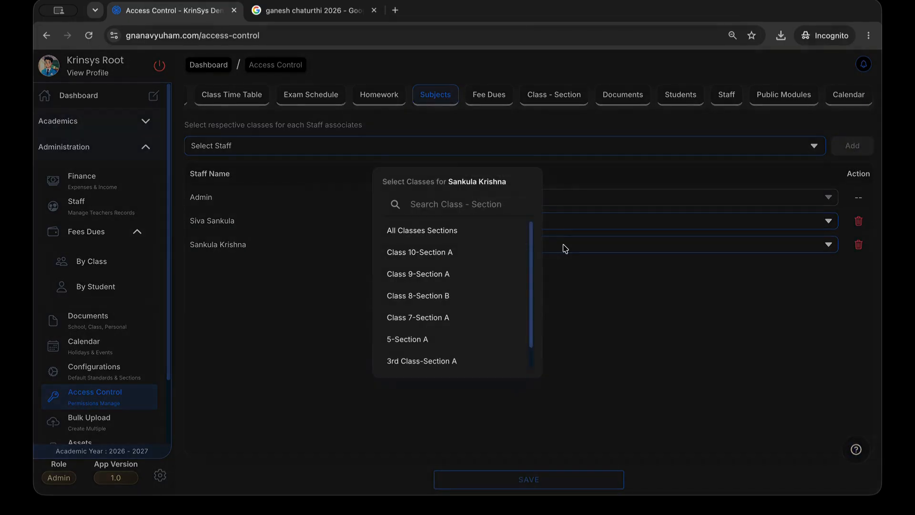
click(427, 296)
click(427, 317)
click(427, 337)
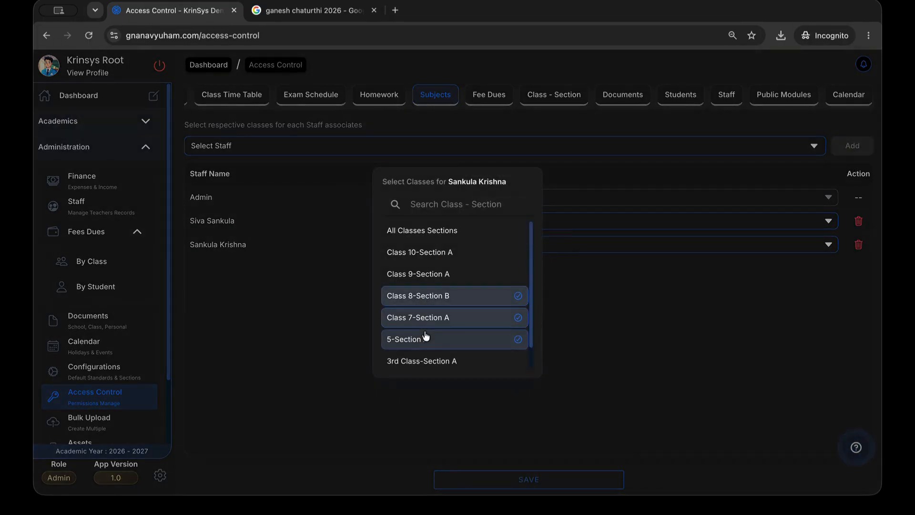
click(596, 348)
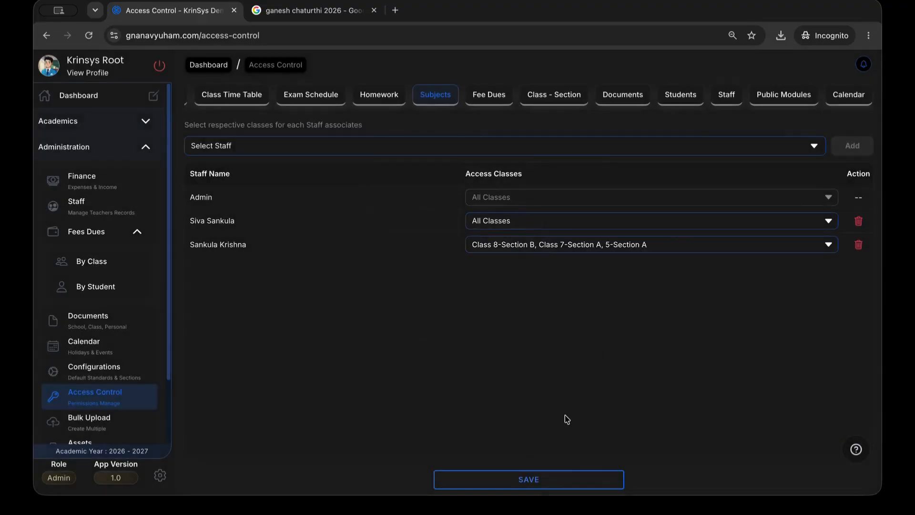
click(547, 479)
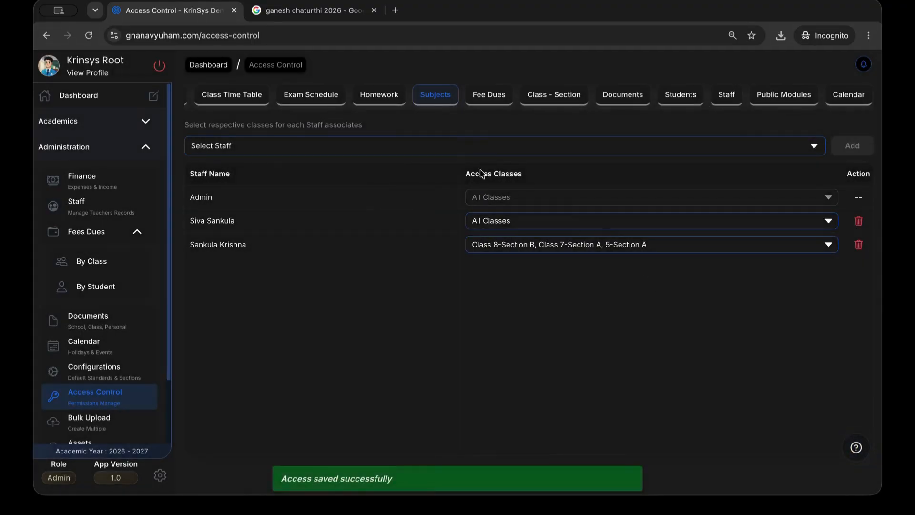
click(727, 98)
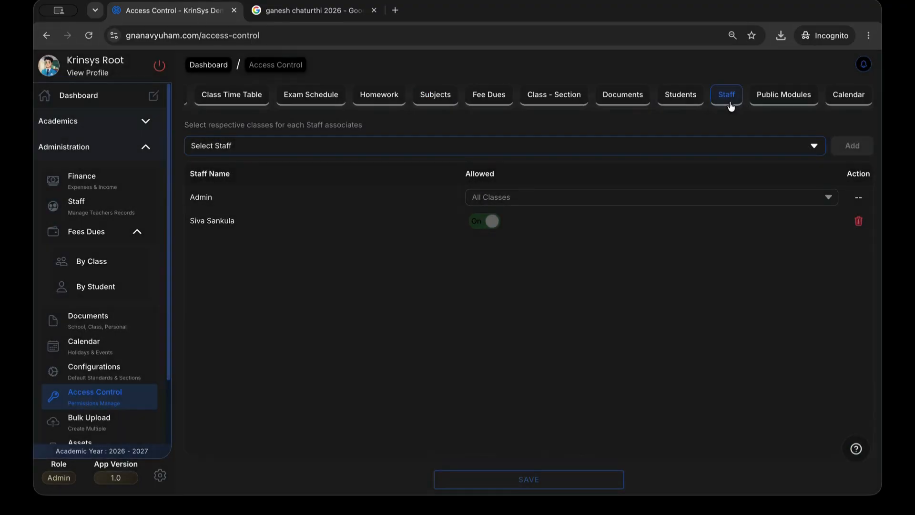
click(689, 97)
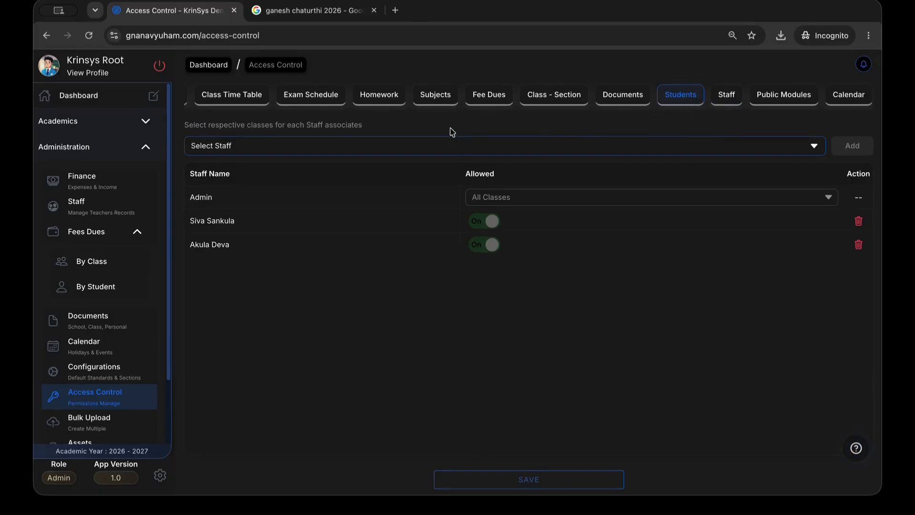
Add the B.Tech teacher to Students access and save
click(447, 143)
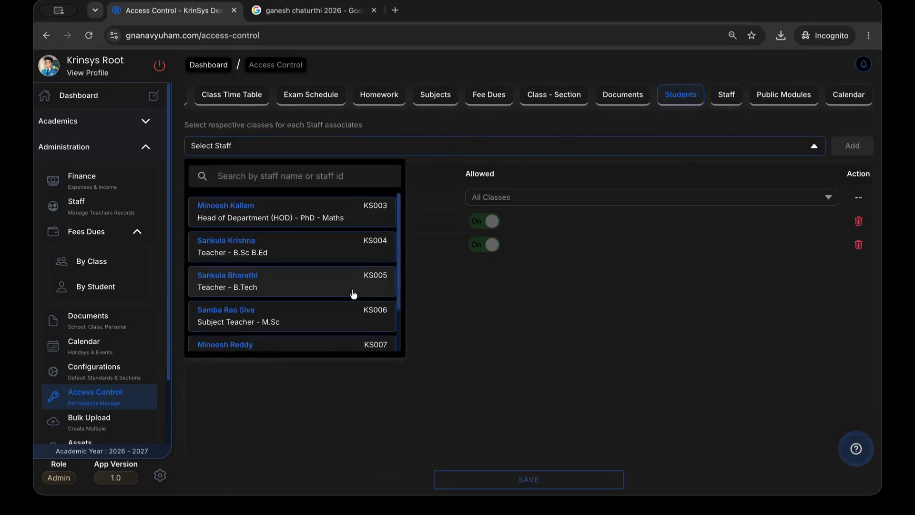
click(354, 294)
click(853, 150)
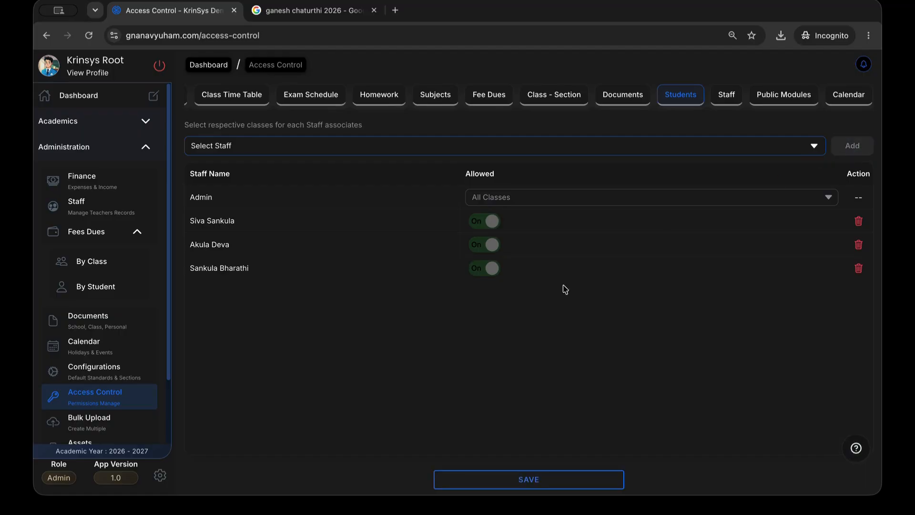
click(511, 479)
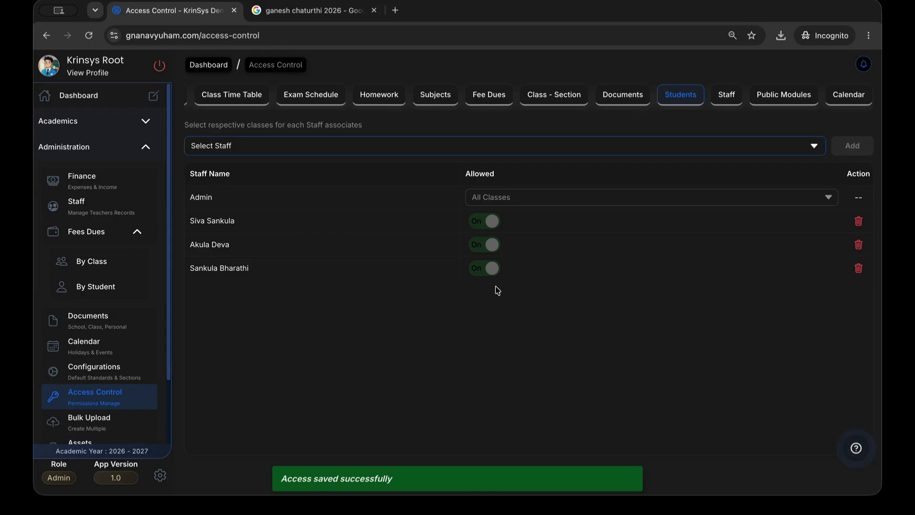
Remove the class teacher and Vice Principal, re-add the Vice Principal, and save Students access
click(860, 246)
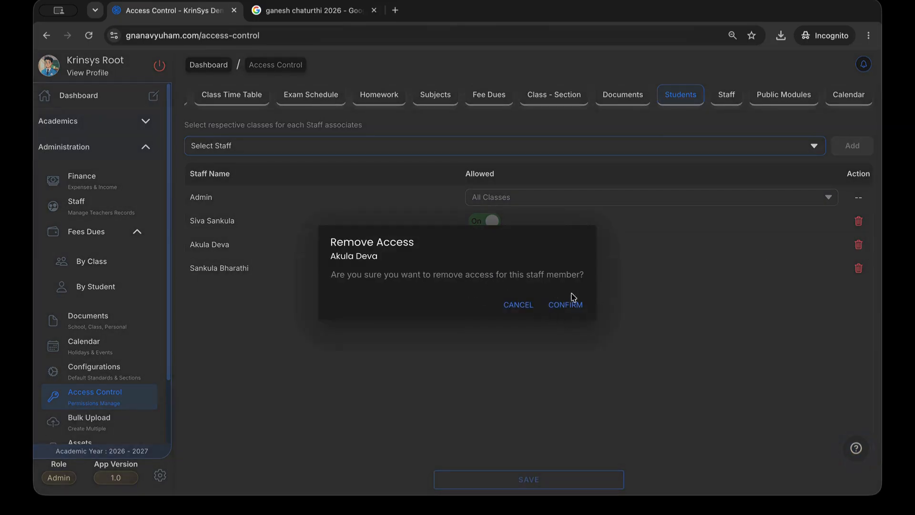
click(575, 310)
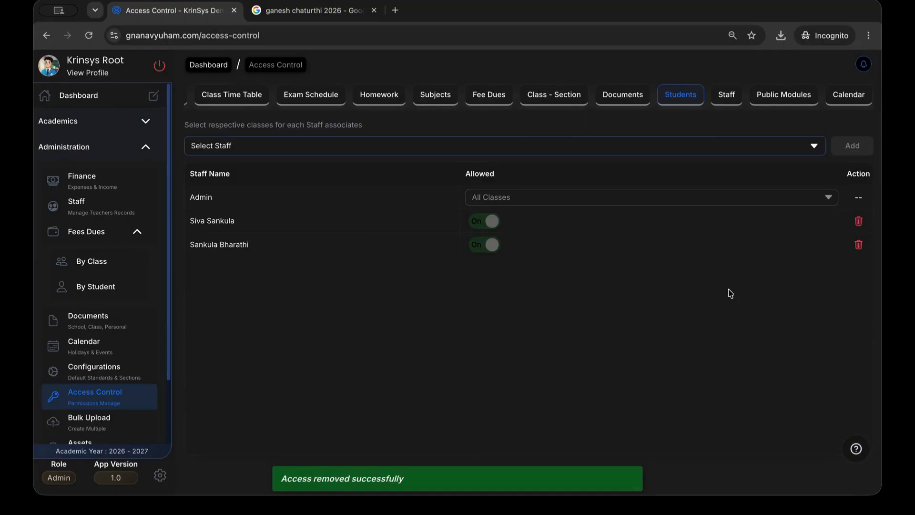
click(861, 225)
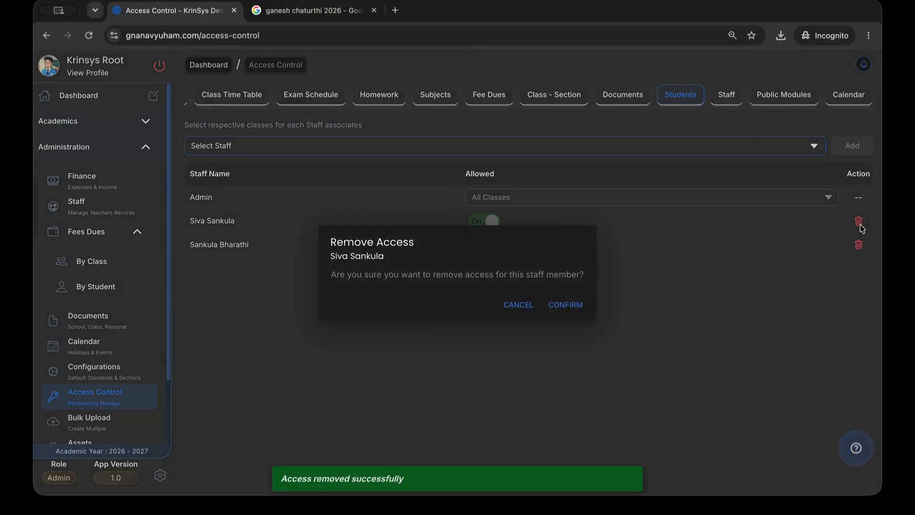
click(568, 306)
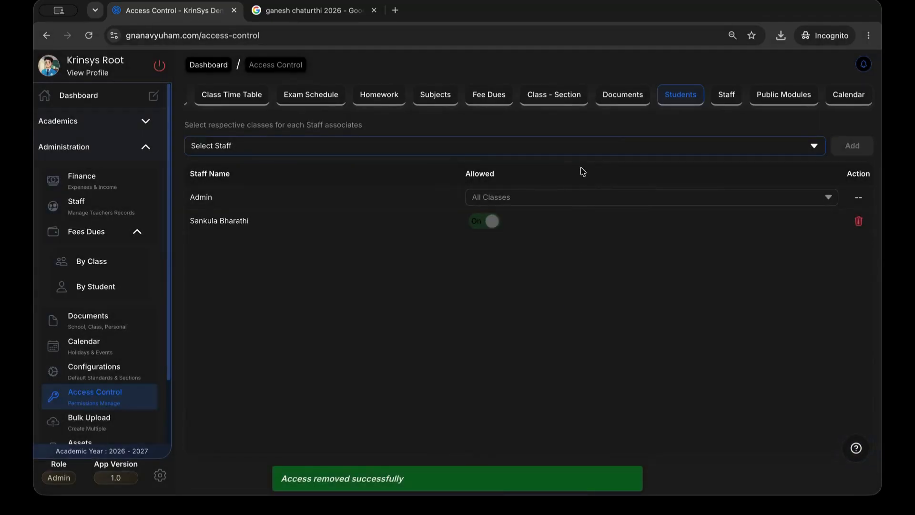
click(534, 150)
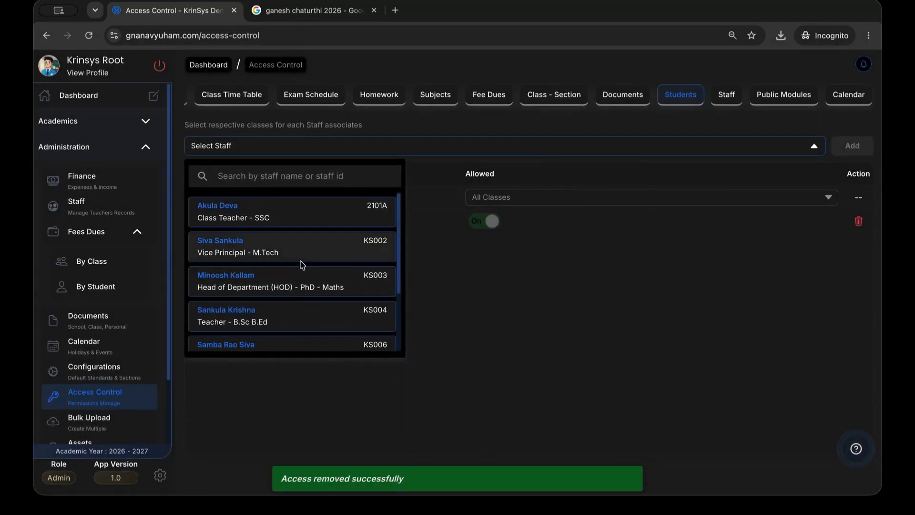
click(299, 258)
click(847, 151)
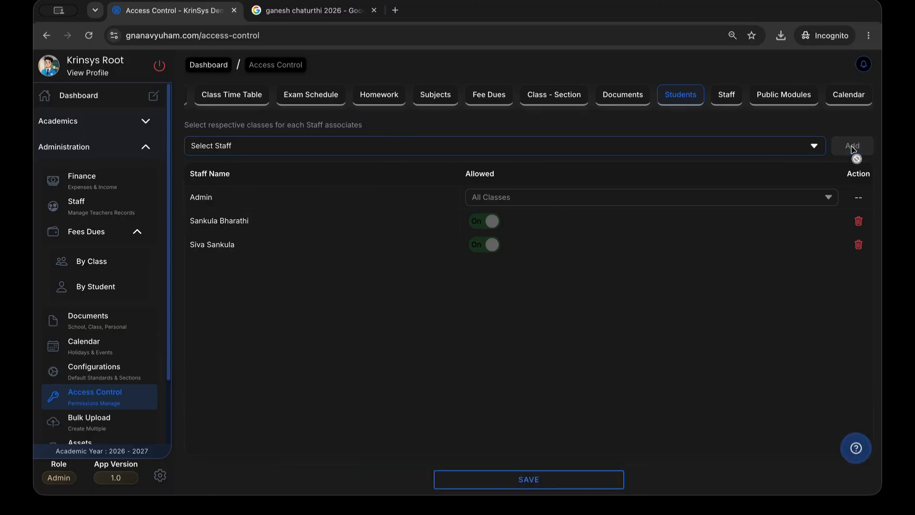
click(520, 482)
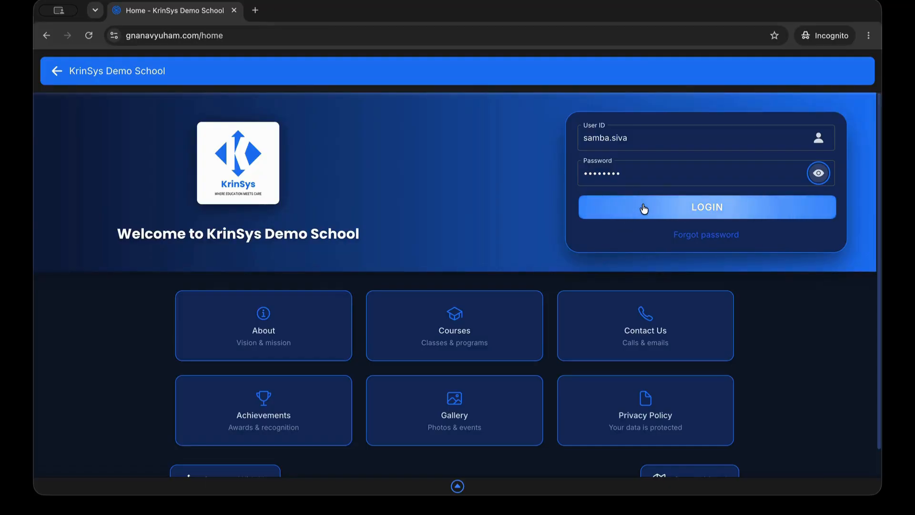
Sign in as the subject teacher and submit a Students module access request
click(644, 208)
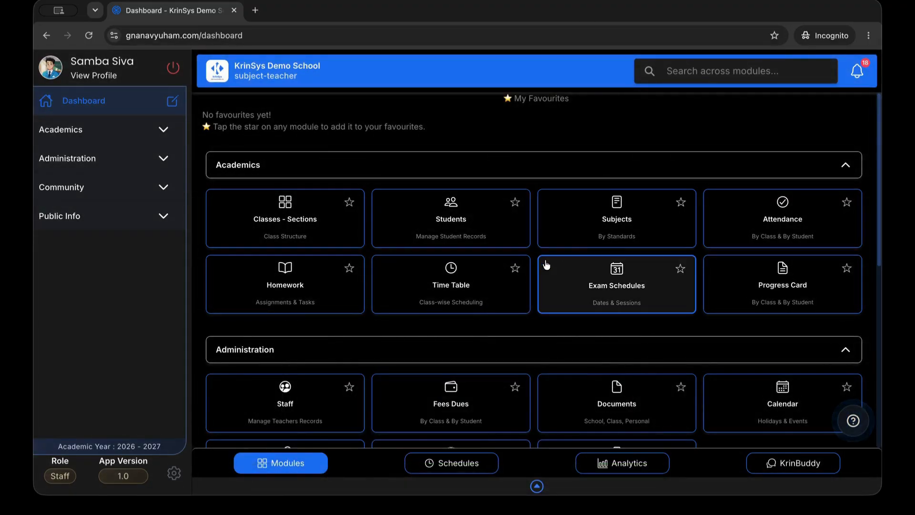
click(402, 216)
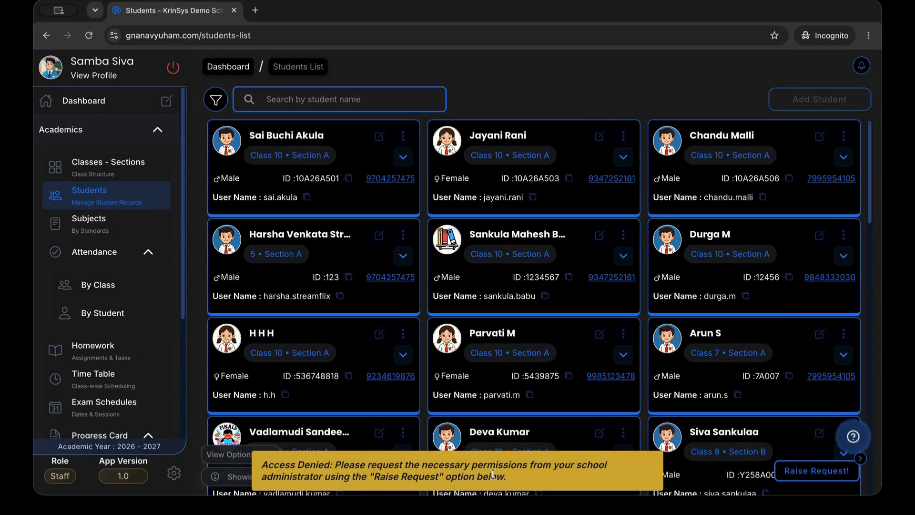
click(812, 477)
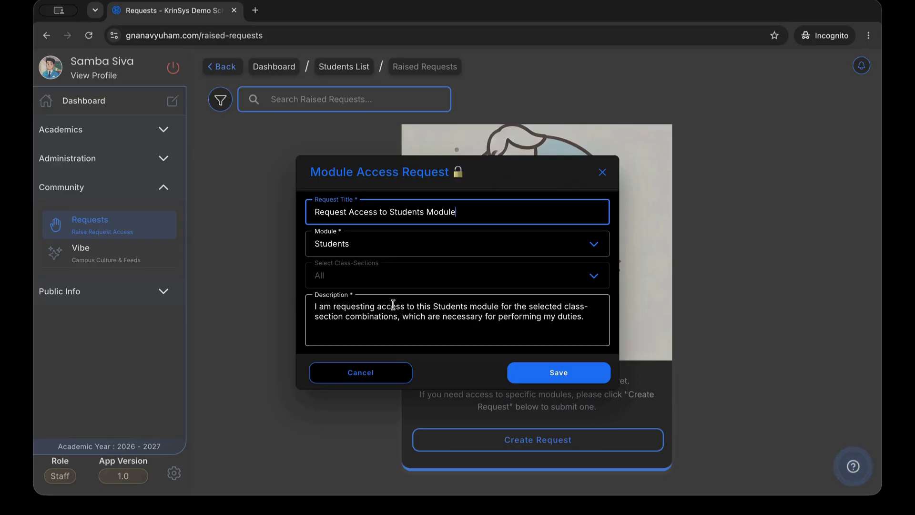
click(554, 374)
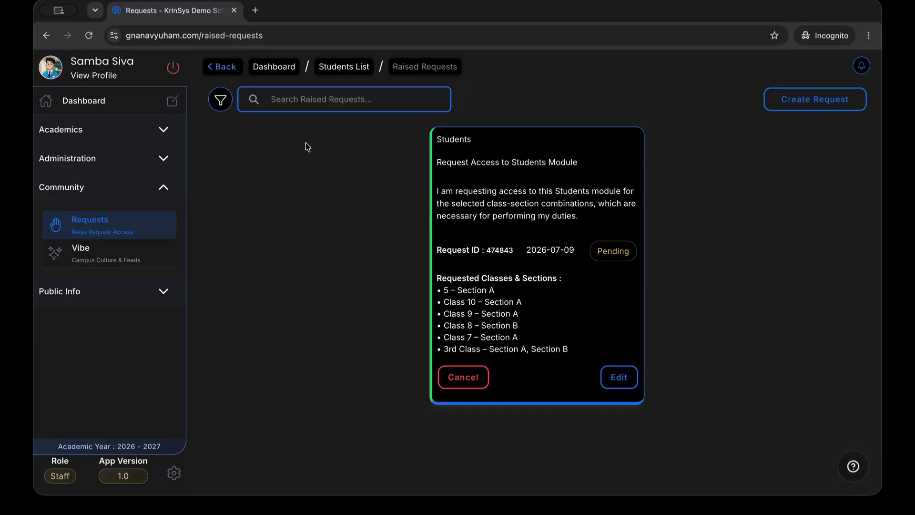
View the pending Students access request, then return to the Students list
click(230, 70)
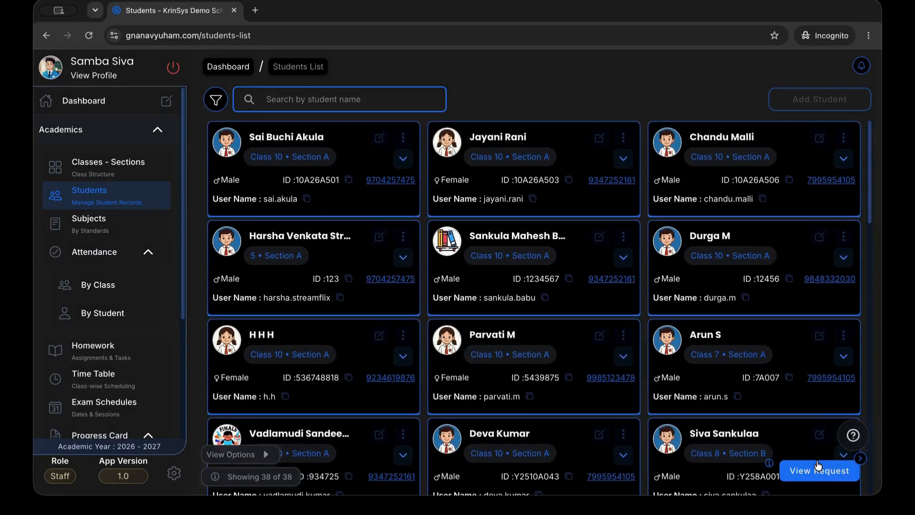
click(829, 479)
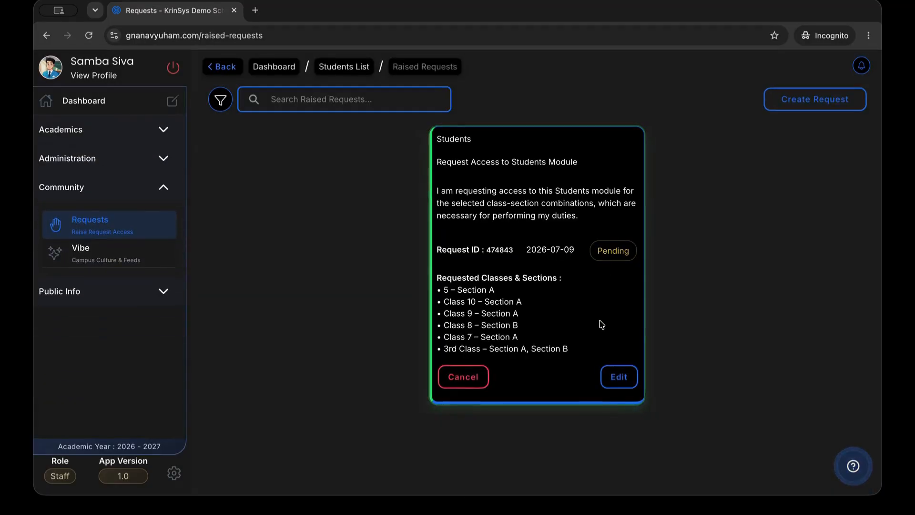
click(230, 70)
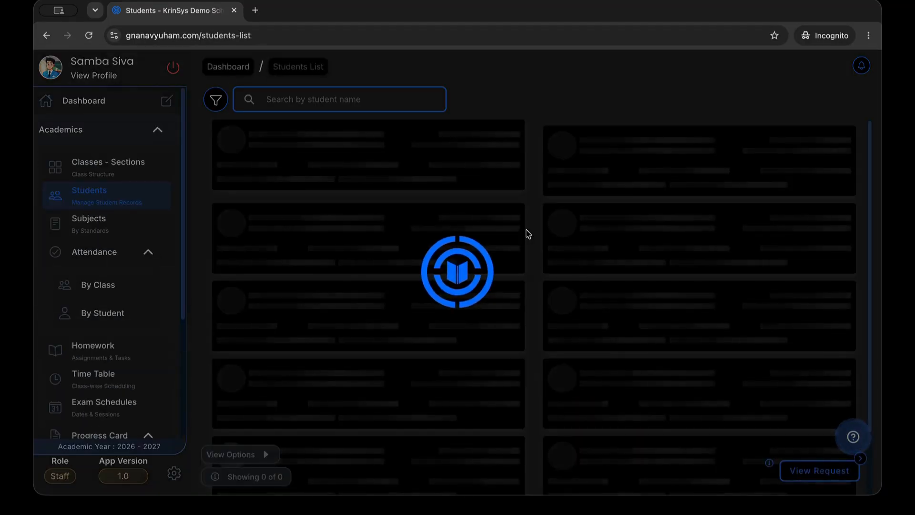
scroll(584, 324, down, 1)
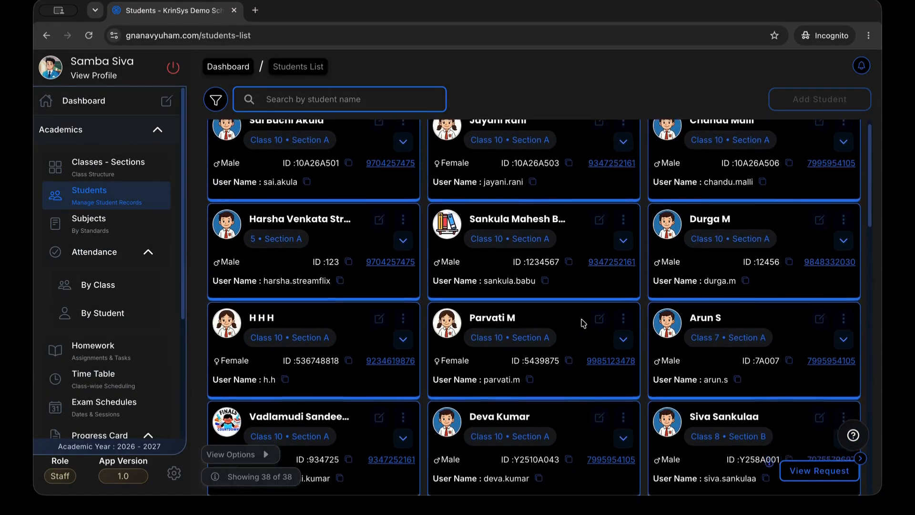
scroll(538, 269, down, 2)
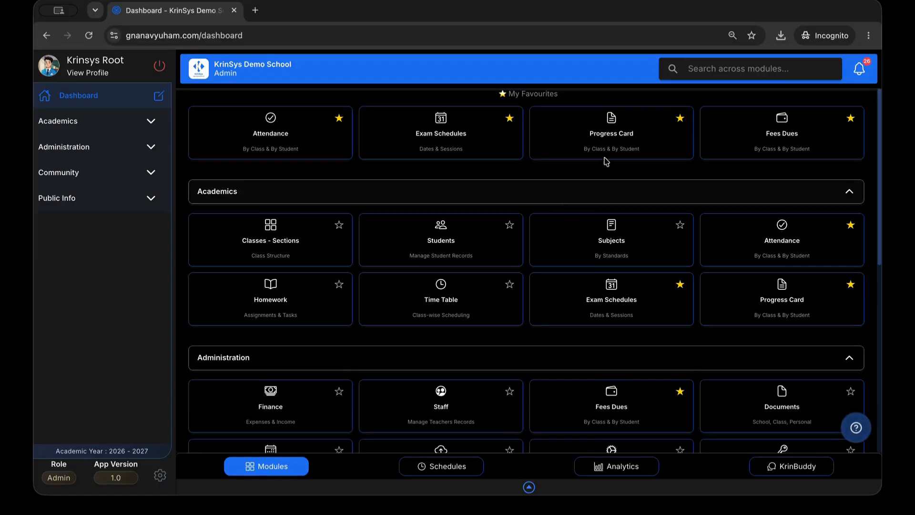
Open the new Access Request notification and approve the pending Students module request
click(866, 77)
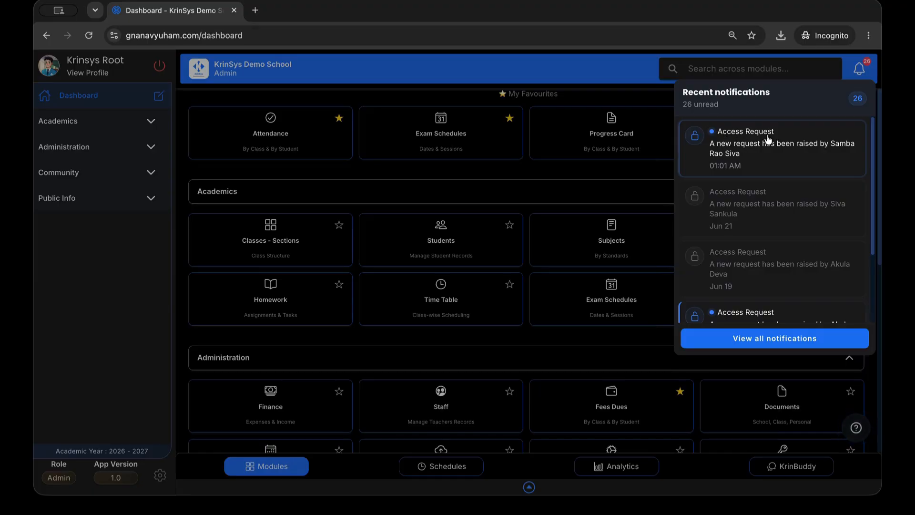
click(744, 163)
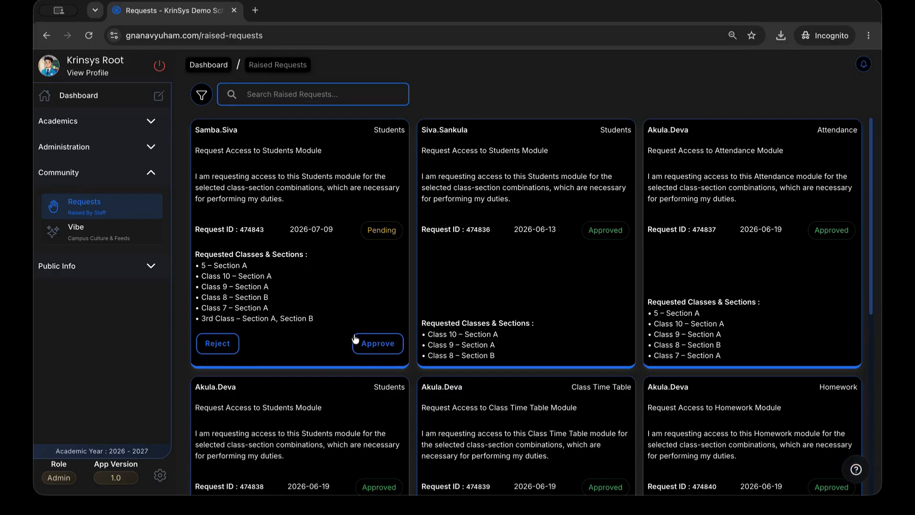
click(372, 352)
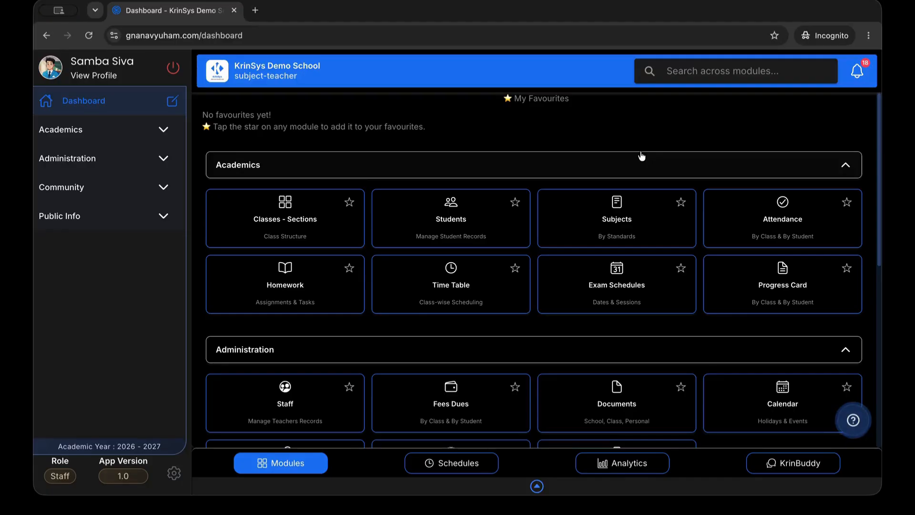
Check the Students request shows Approved, then open and close Add Student in the Students list
click(860, 76)
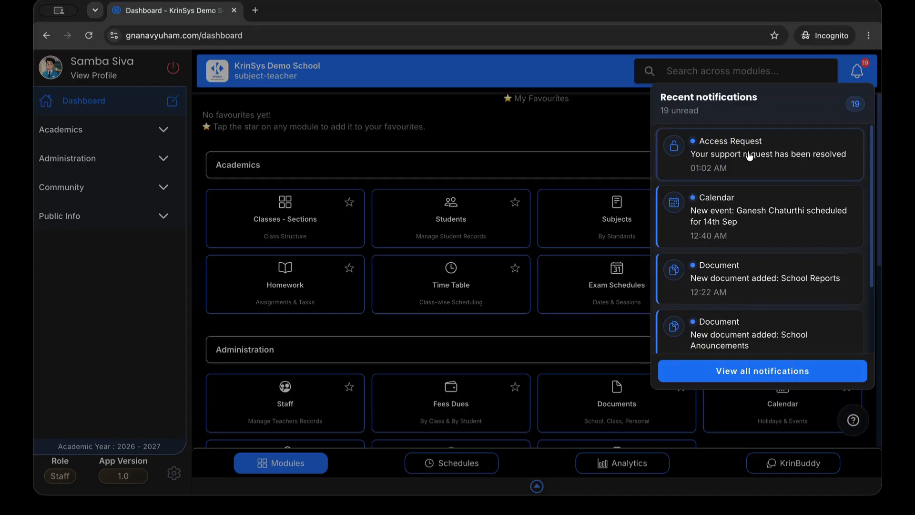
click(775, 165)
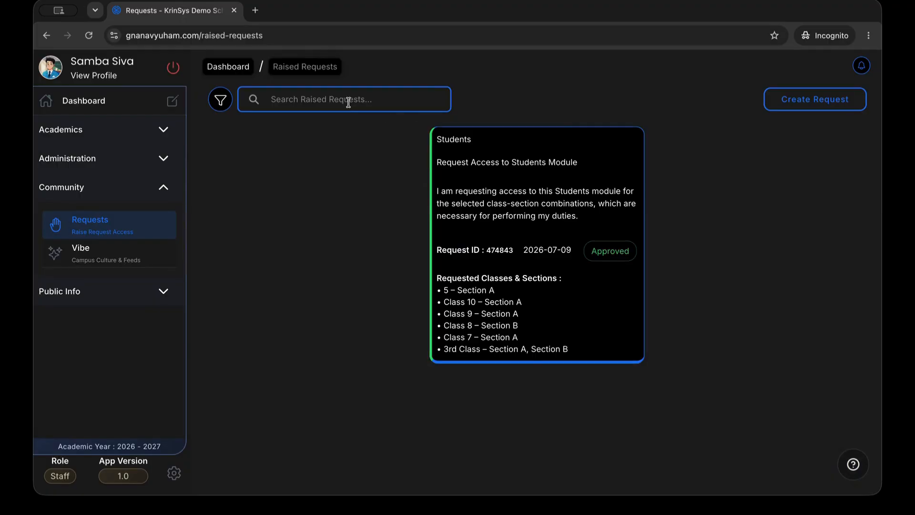
click(231, 72)
click(450, 219)
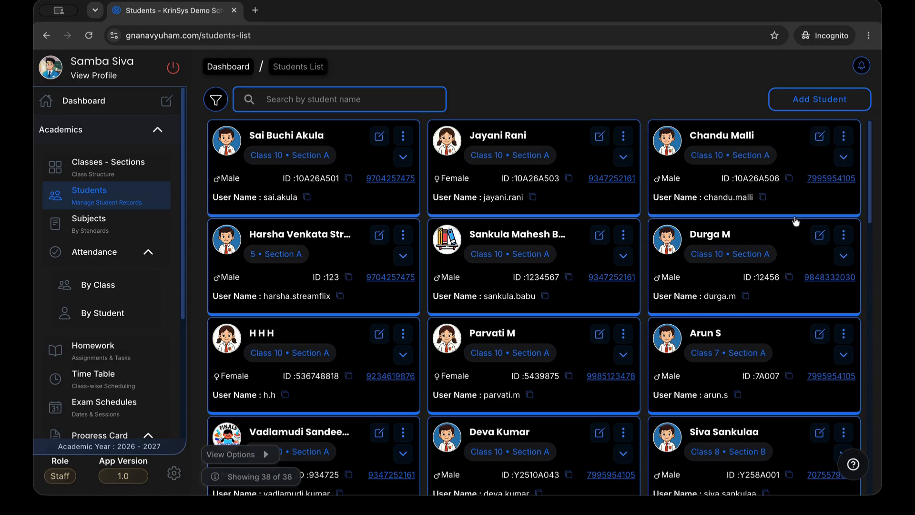
click(844, 106)
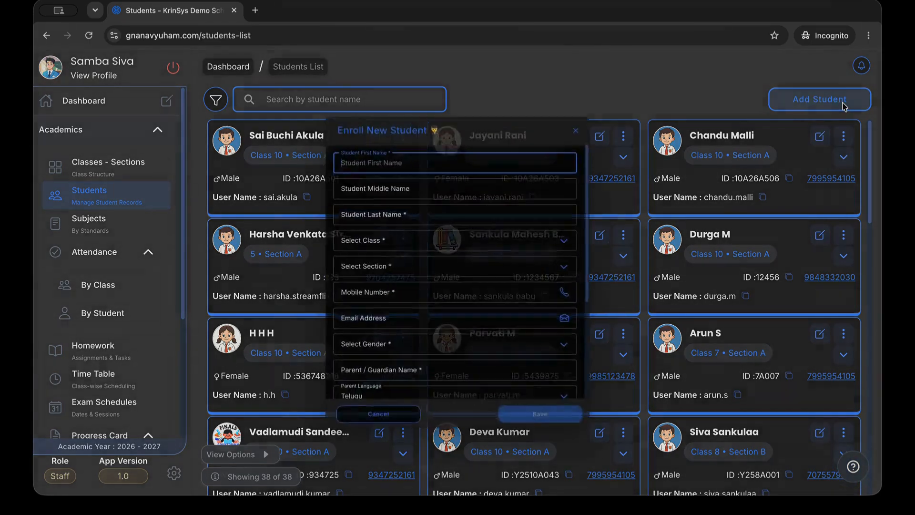
click(602, 100)
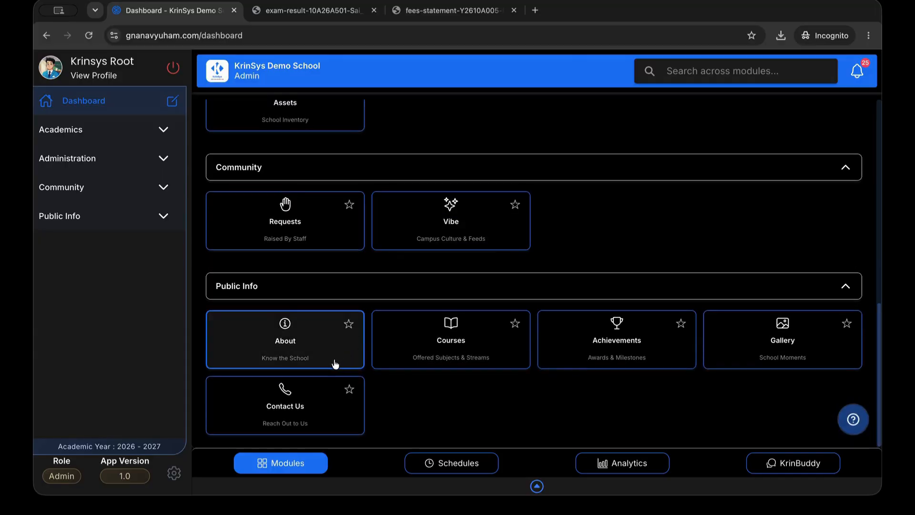
Browse the About, Courses, Achievements, Gallery and Contact Us public info pages
click(335, 364)
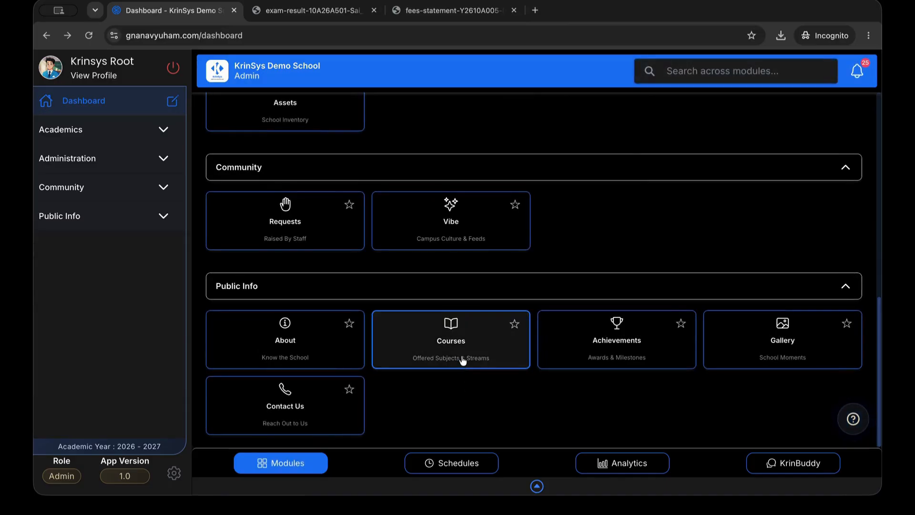
click(463, 358)
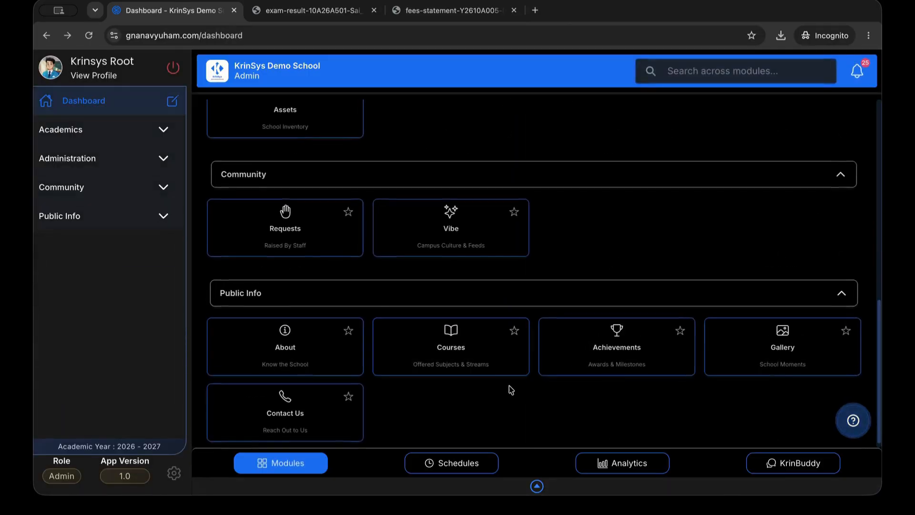
click(598, 356)
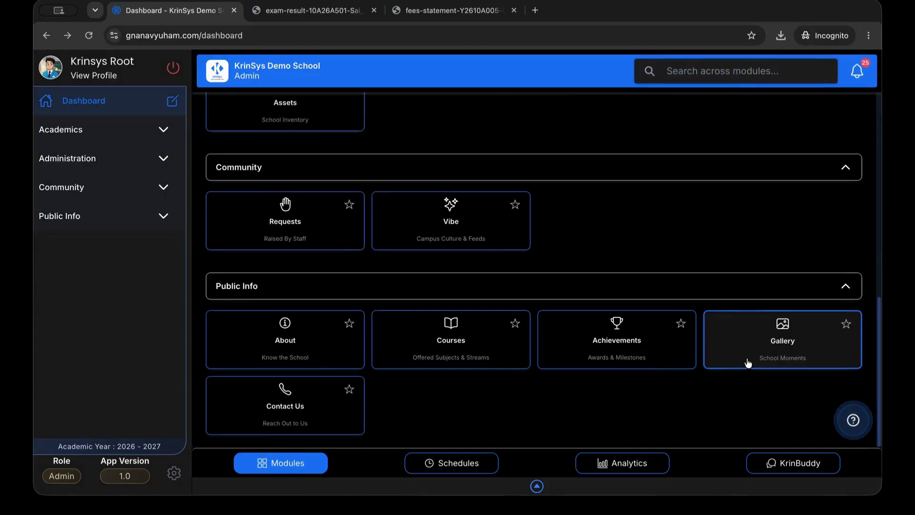
click(747, 364)
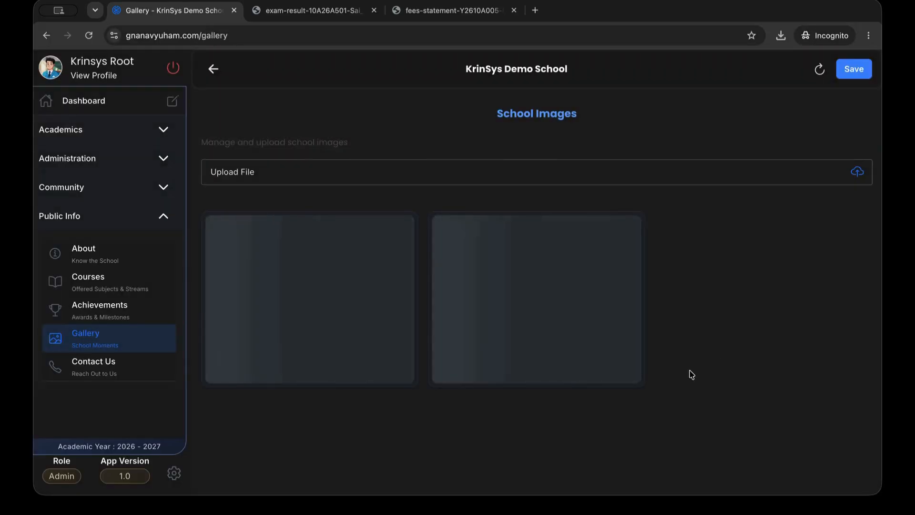
scroll(693, 375, left, 5)
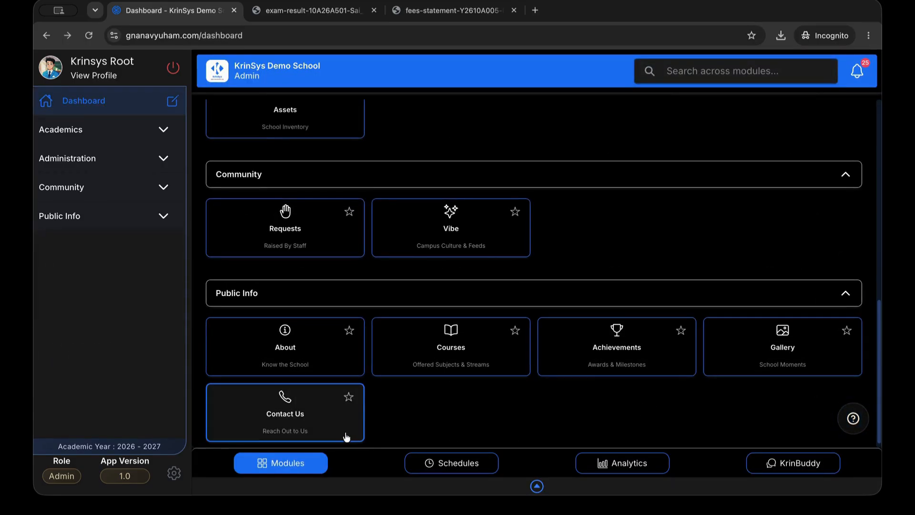
click(346, 437)
scroll(562, 378, down, 10)
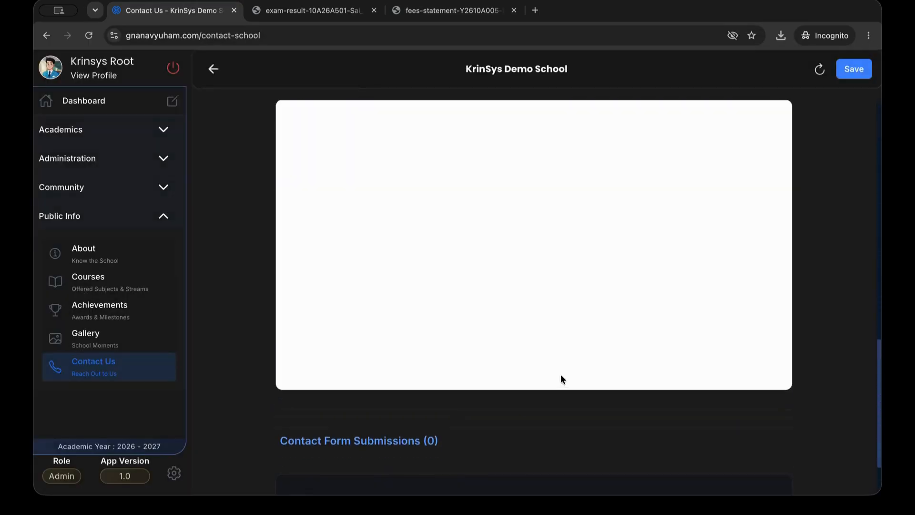
scroll(562, 379, down, 2)
scroll(562, 379, up, 8)
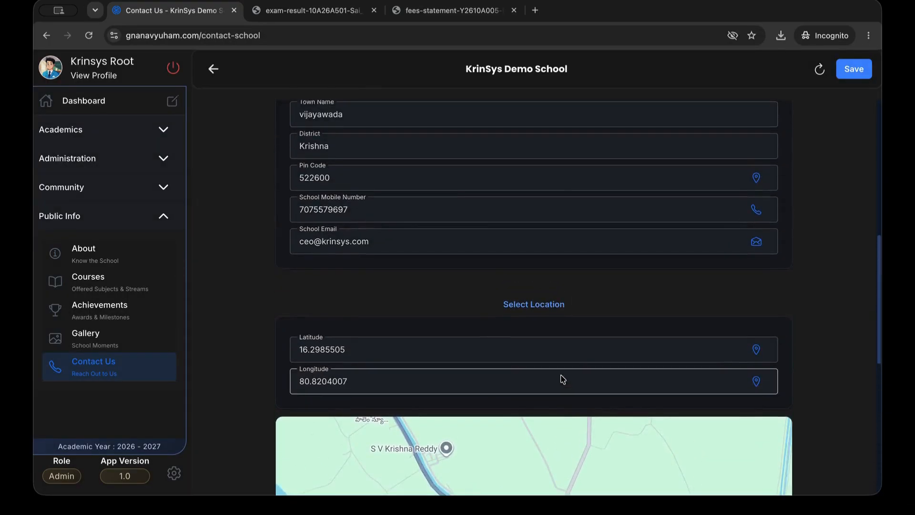
scroll(562, 379, down, 5)
scroll(563, 379, left, 5)
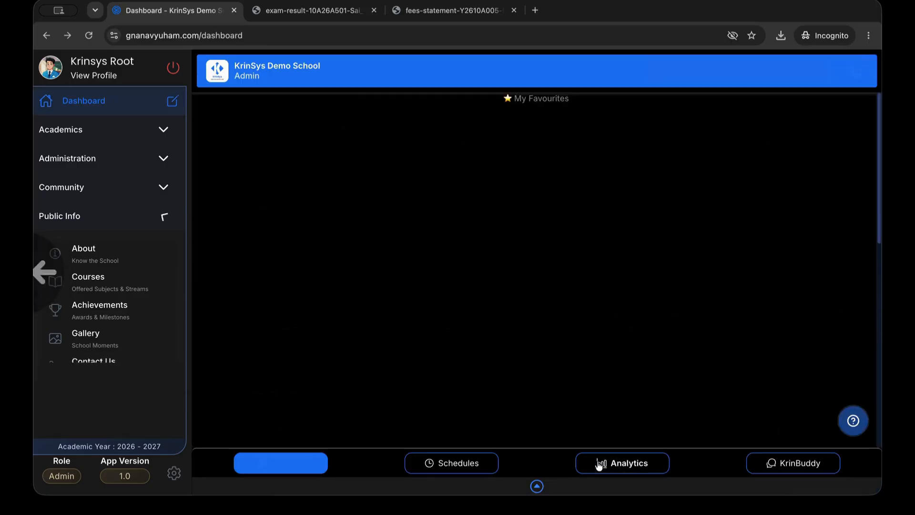
Look over today's schedule in the Schedules view
click(466, 474)
scroll(566, 374, down, 5)
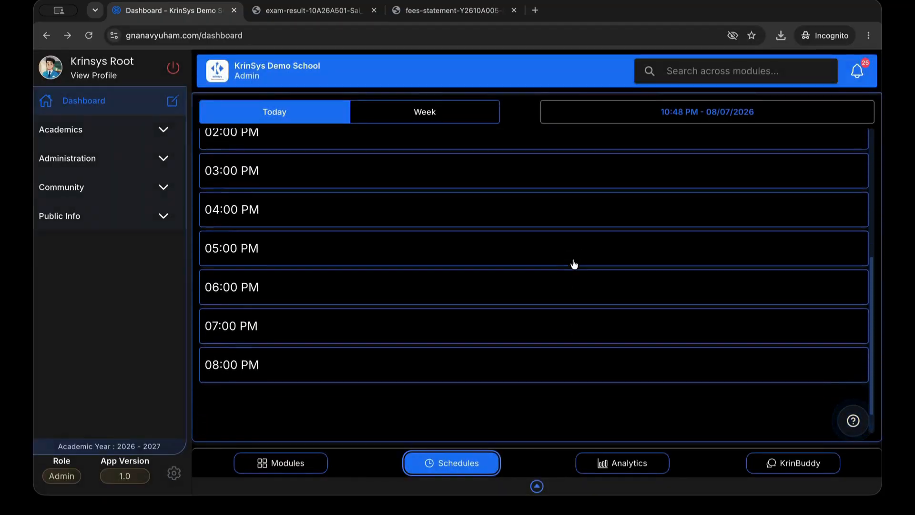
scroll(577, 290, up, 5)
Review the Analytics Dashboard: 38 students, 8 staff, 76.3% attendance, ₹0 fees, recent activities
click(603, 464)
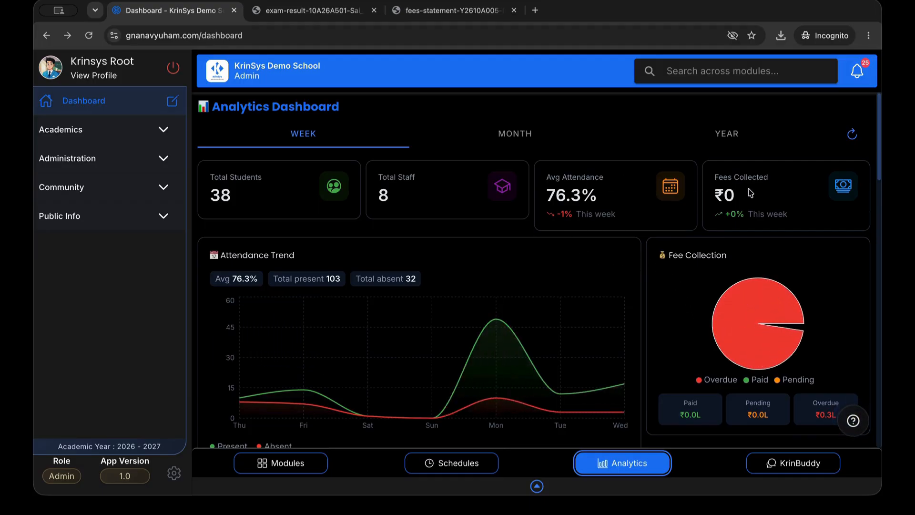
scroll(358, 272, down, 1)
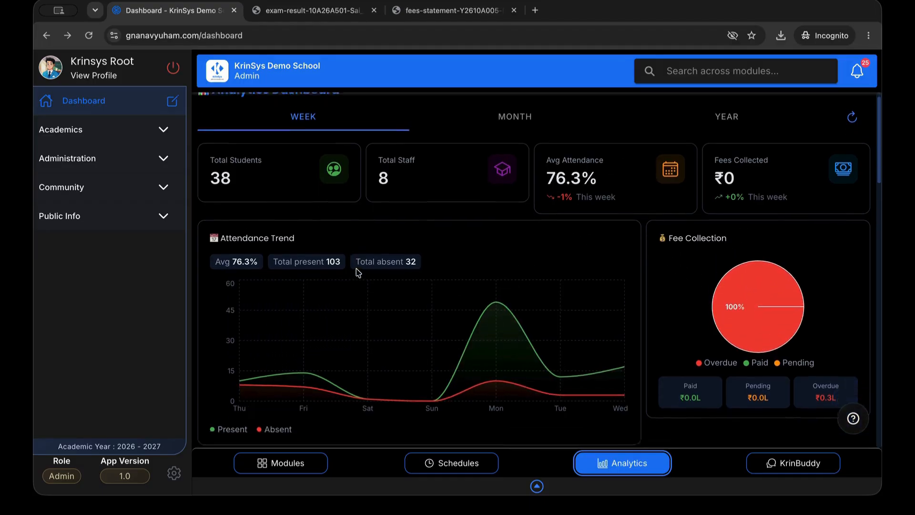
scroll(353, 381, down, 3)
scroll(385, 341, down, 3)
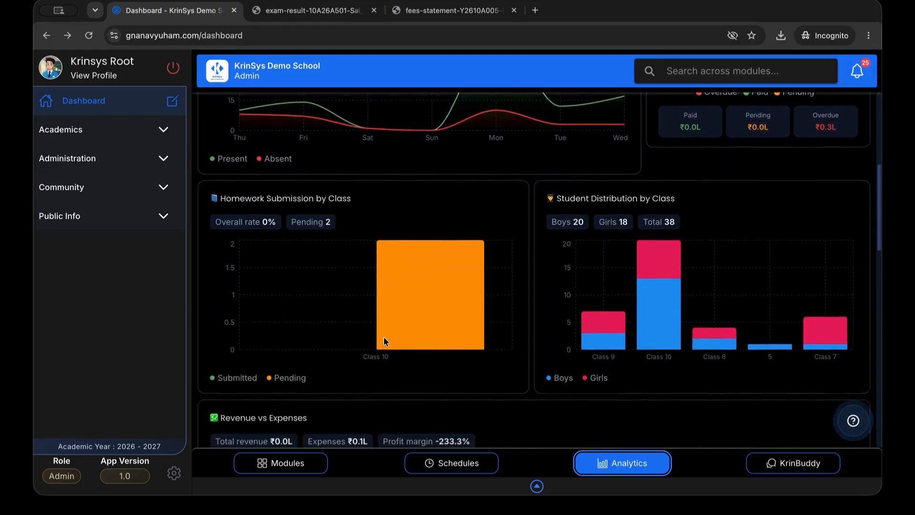
scroll(385, 341, down, 5)
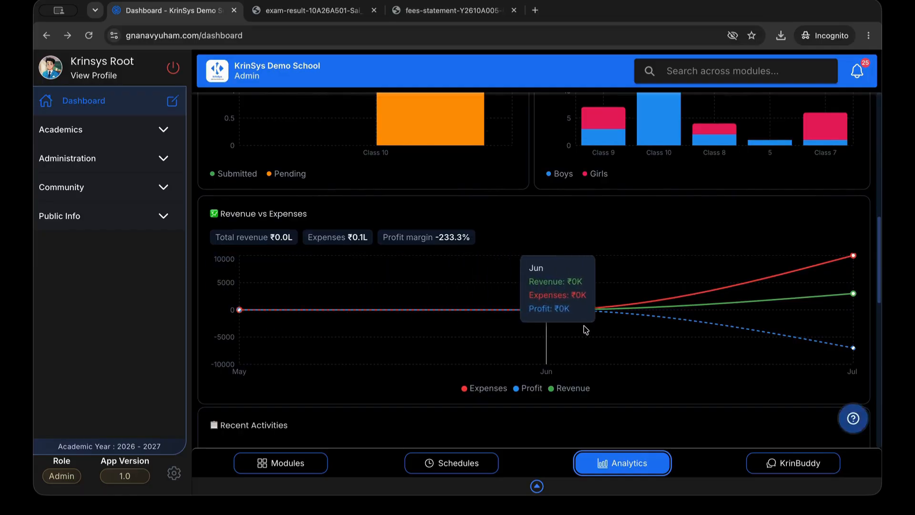
scroll(630, 323, down, 5)
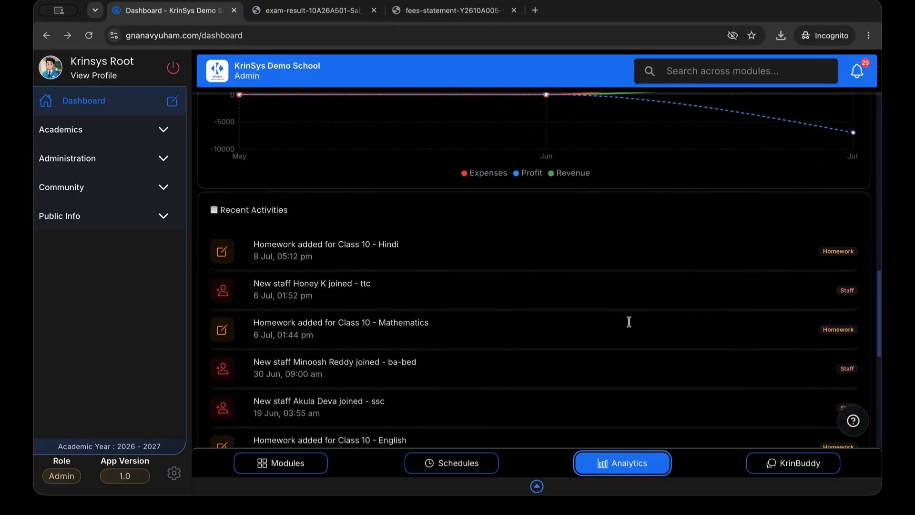